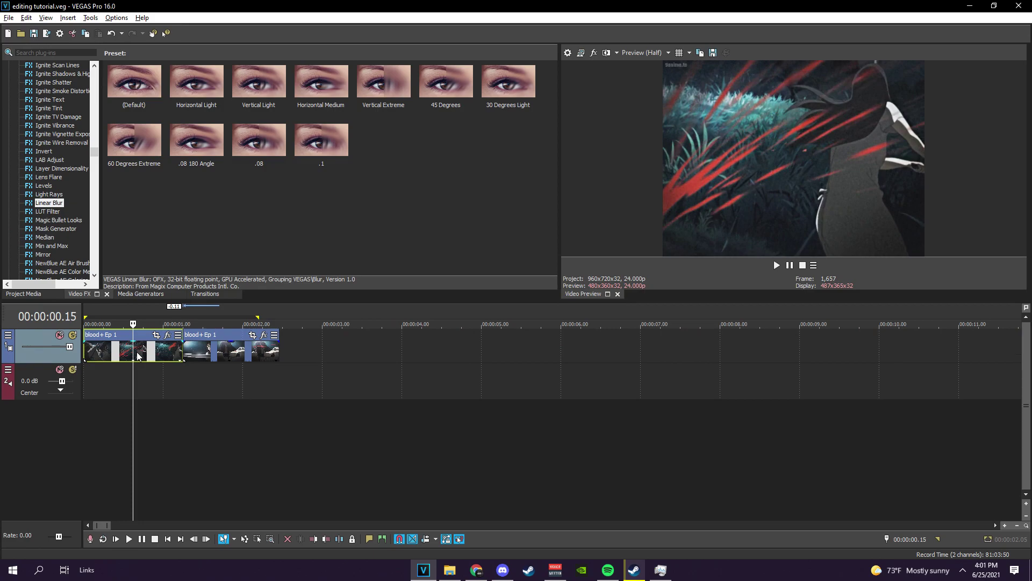
# Step: Scrub through the first clip, return to the start of the timeline and open the clip in the Trimmer
pyautogui.click(163, 364)
pyautogui.moveTo(167, 364); pyautogui.dragTo(75, 359)
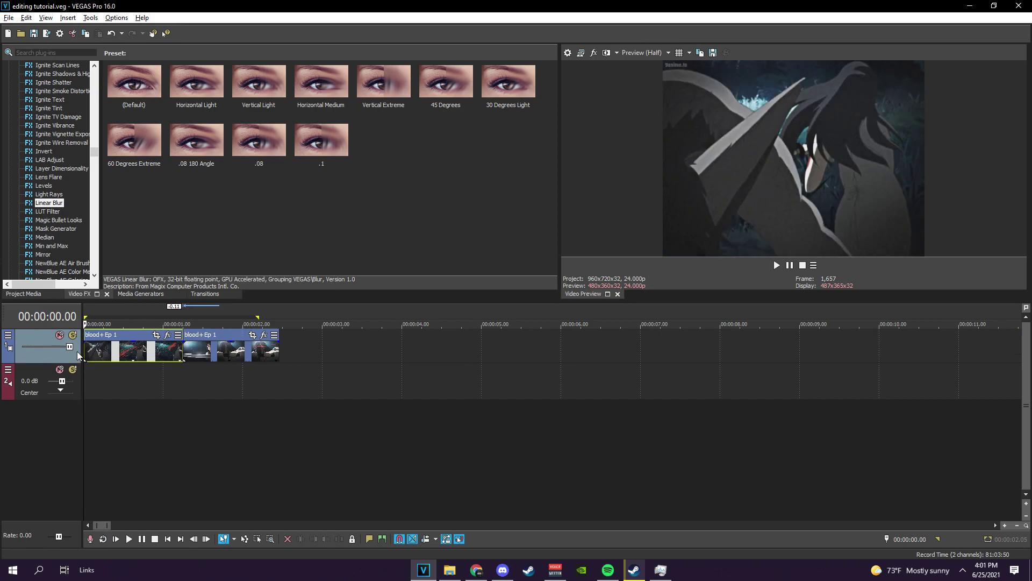
pyautogui.click(130, 364)
pyautogui.hotkey('ctrl', 'Home')
pyautogui.rightClick(105, 347)
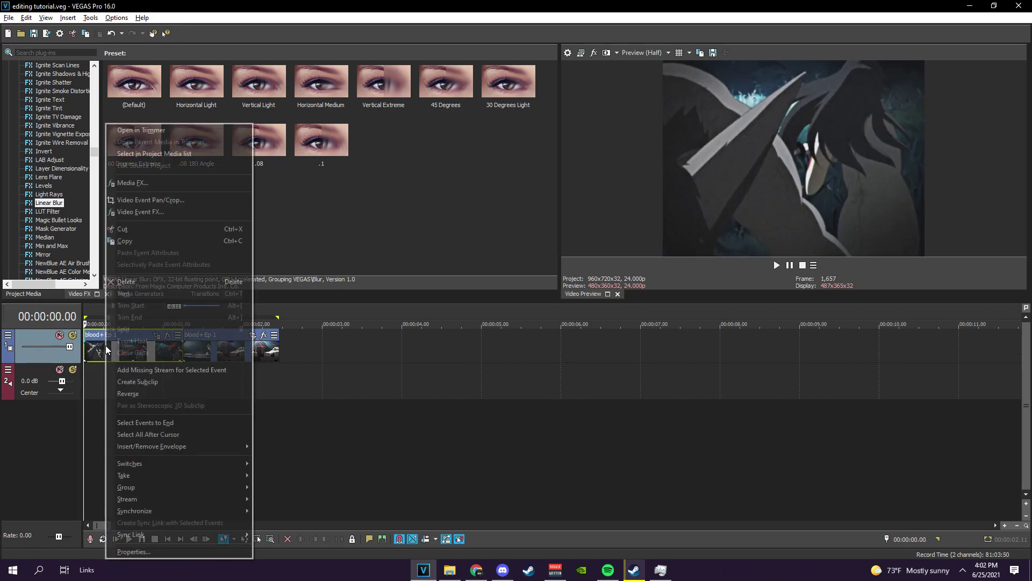
pyautogui.click(199, 134)
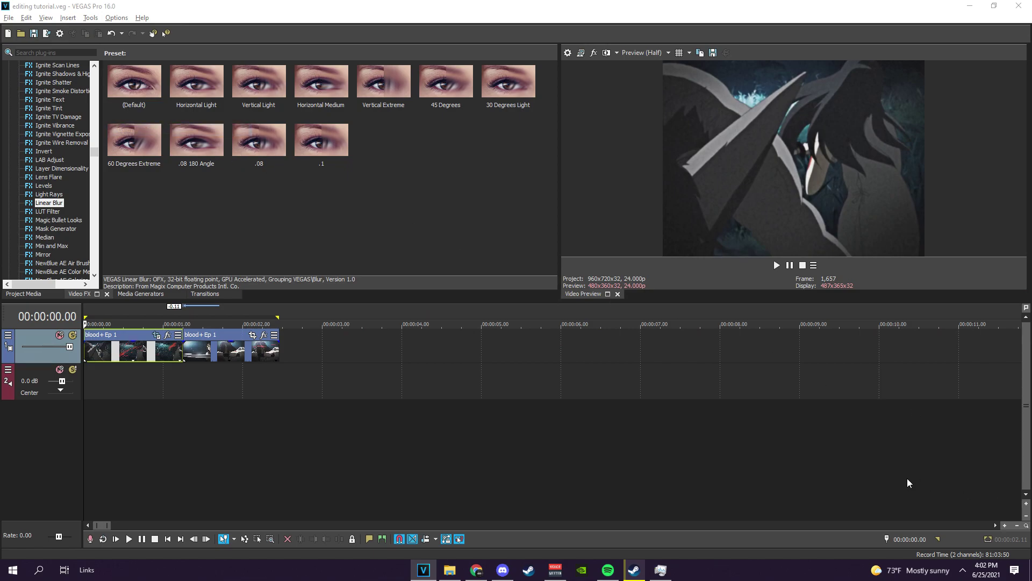
# Step: Place a fresh blood+ Ep 1 clip on the video track after the existing clips, near 00:00:03.08
pyautogui.click(314, 359)
pyautogui.hotkey('ctrl', 'v')
pyautogui.scroll(-2, 341, 363)
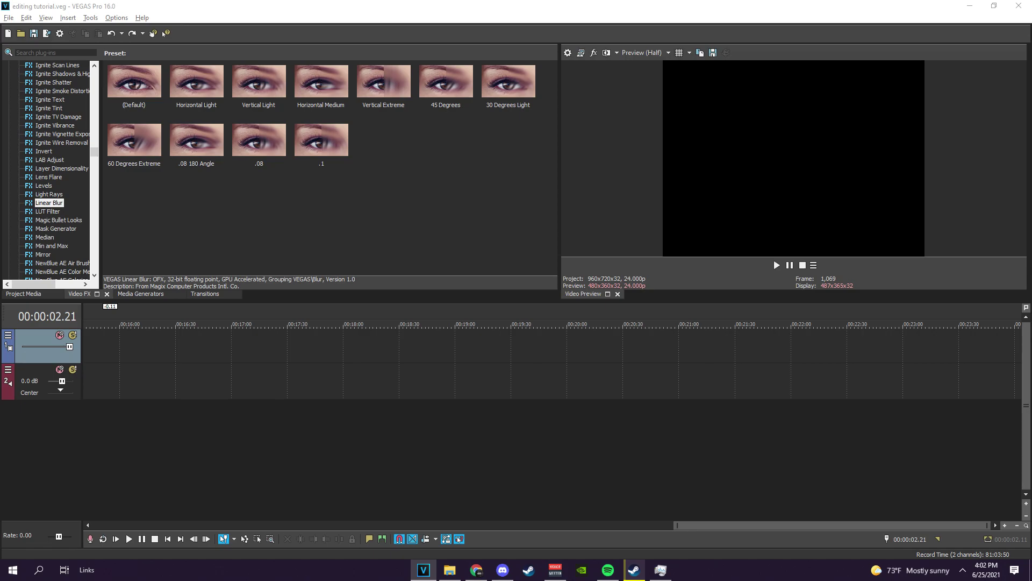
pyautogui.scroll(-3, 705, 497)
pyautogui.scroll(8, 208, 391)
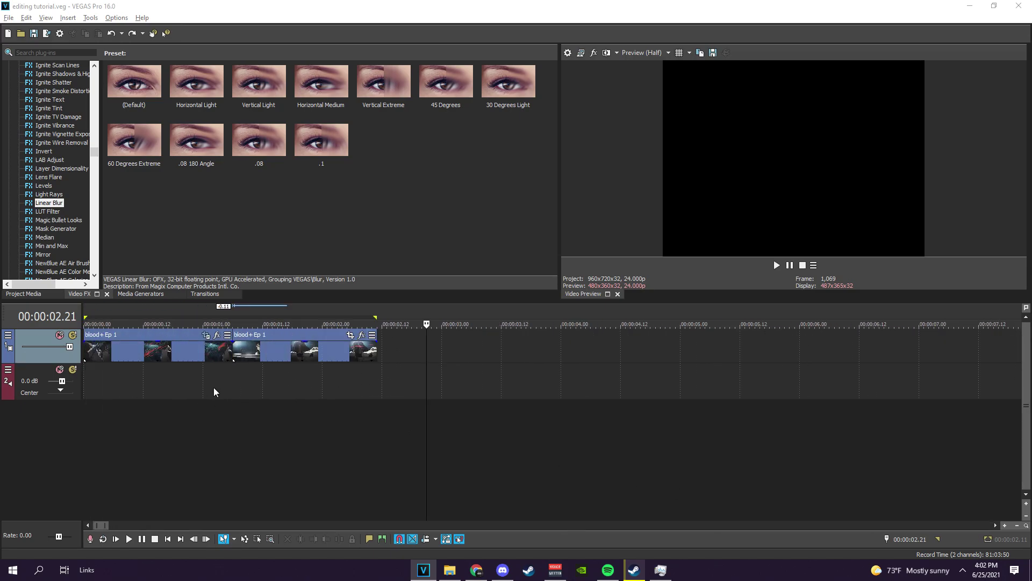
pyautogui.click(482, 368)
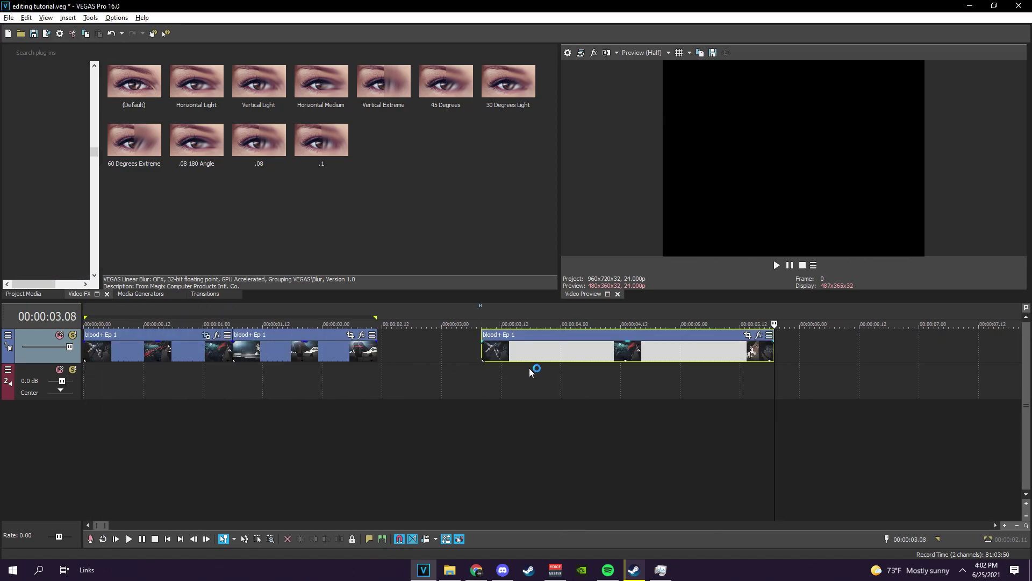
pyautogui.hotkey('ctrl', 'v')
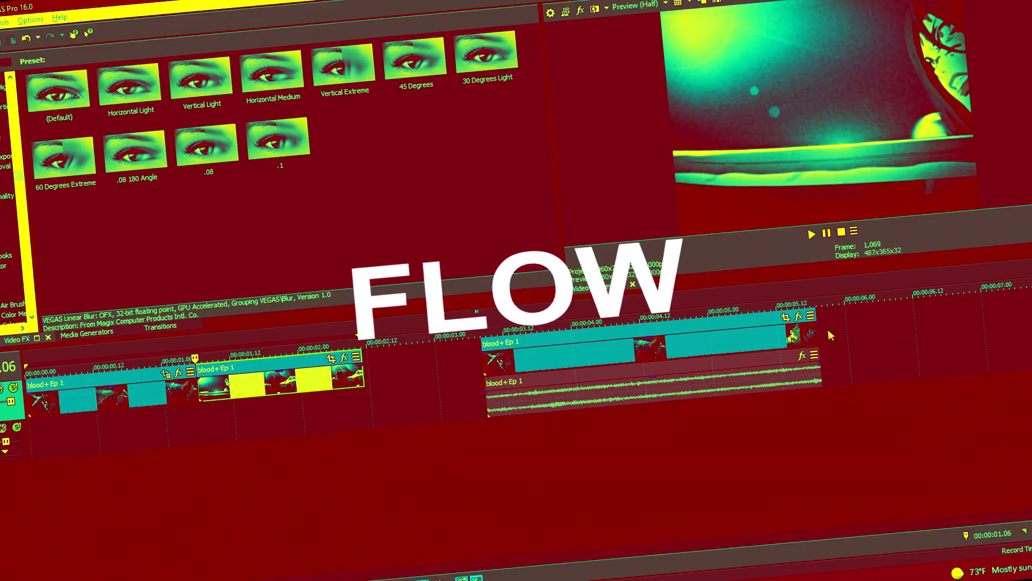
# Step: Paste the second blood+ Ep 1 clip after the first pasted one and close the gap between them
pyautogui.click(785, 352)
pyautogui.hotkey('ctrl', 'v')
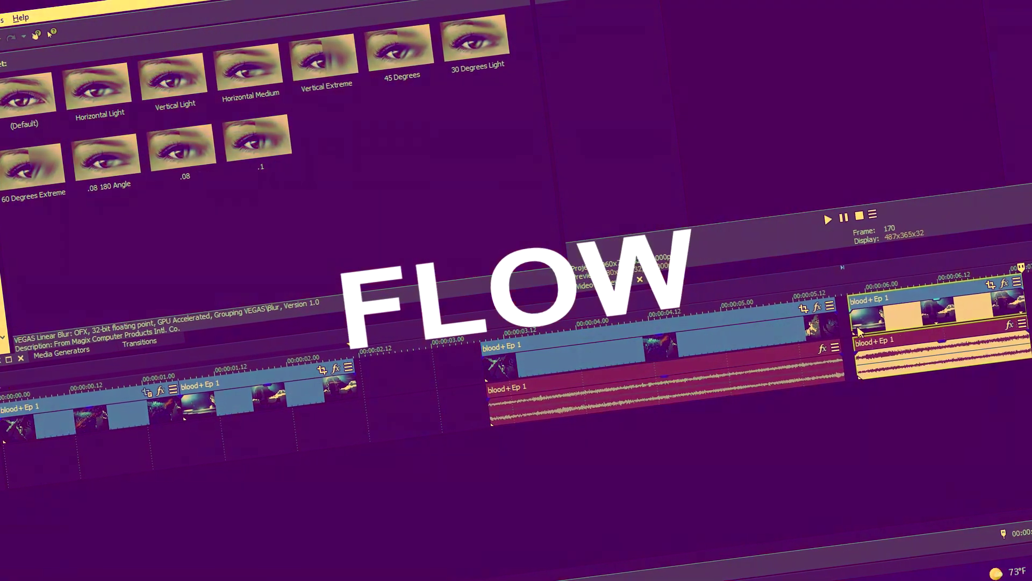
pyautogui.click(734, 359)
pyautogui.moveTo(807, 352); pyautogui.dragTo(701, 356)
pyautogui.click(751, 354)
# Step: Shrink the Pan/Crop frame of the first pasted clip to 899.3 by 674.4 around its centre
pyautogui.click(672, 356)
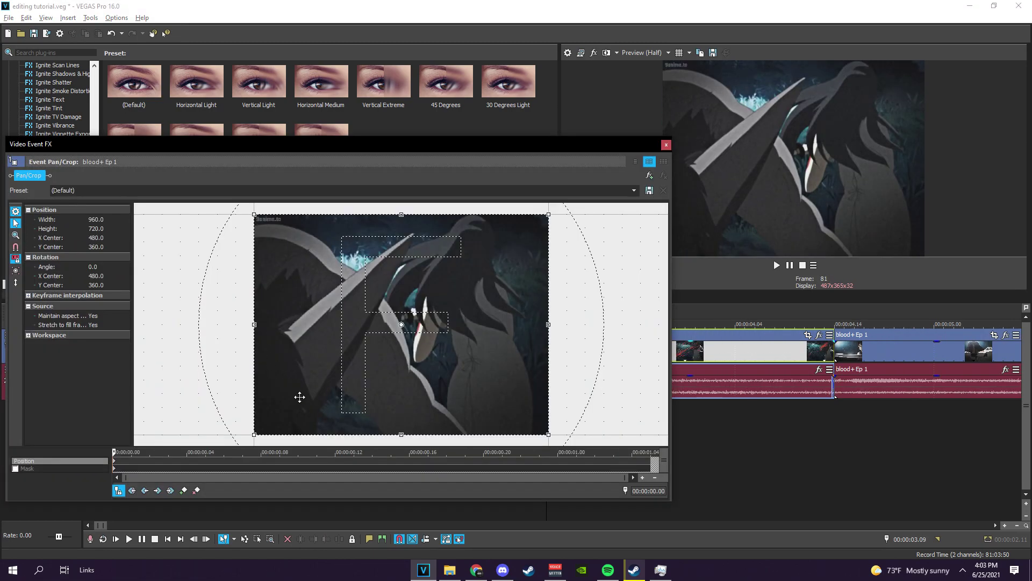
pyautogui.moveTo(362, 438)
pyautogui.mouseDown()
pyautogui.moveTo(362, 429)
pyautogui.moveTo(372, 433)
pyautogui.mouseUp()
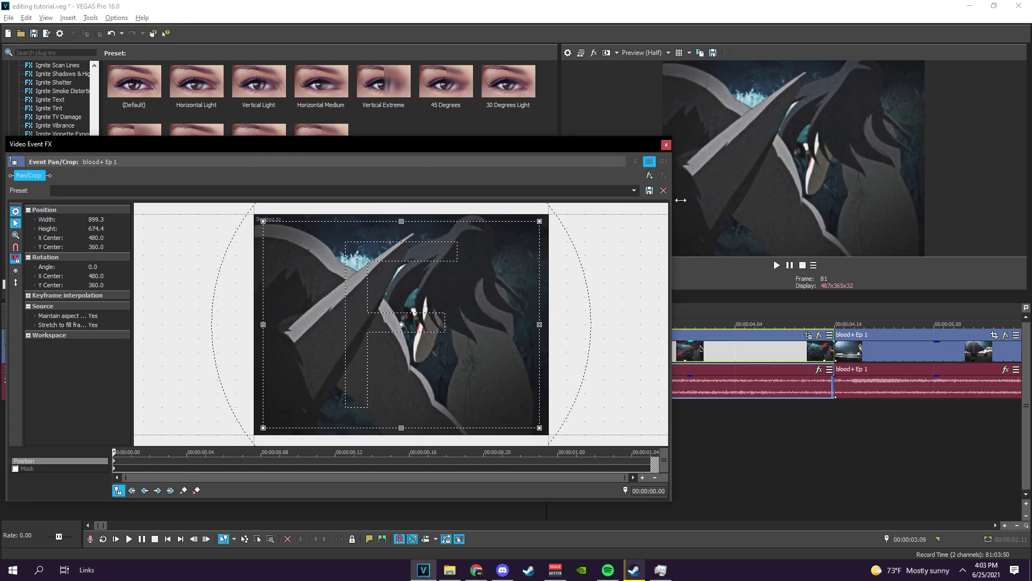
pyautogui.click(666, 145)
# Step: Insert a velocity envelope on the first pasted clip
pyautogui.click(837, 377)
pyautogui.scroll(-2, 828, 376)
pyautogui.scroll(3, 532, 365)
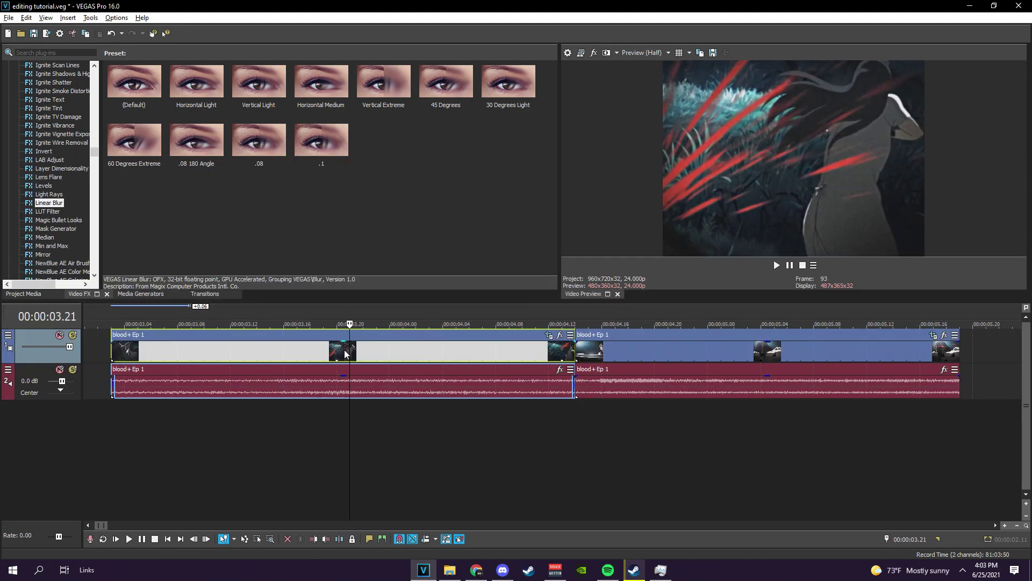
pyautogui.rightClick(350, 344)
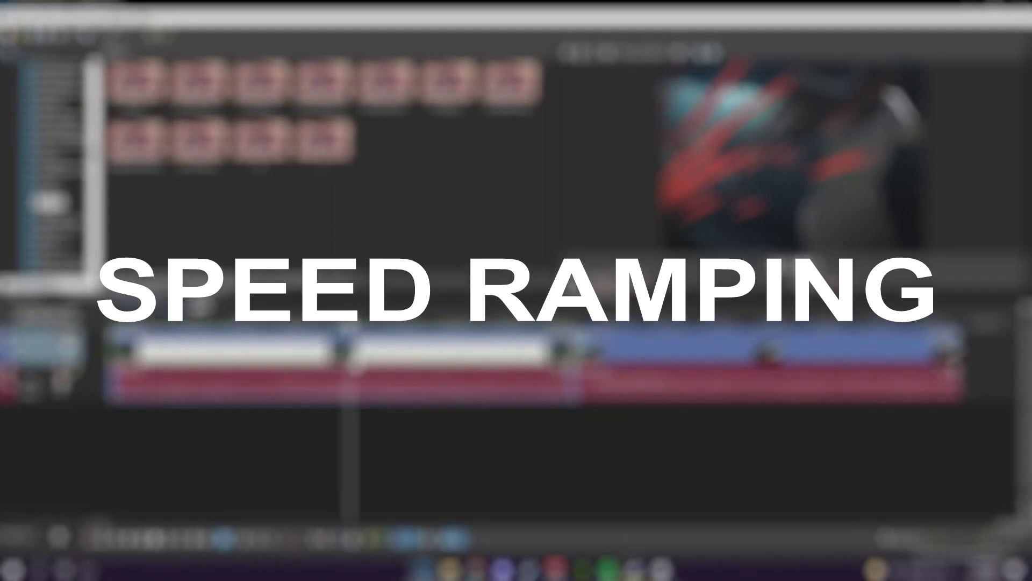
pyautogui.rightClick(350, 357)
pyautogui.click(369, 364)
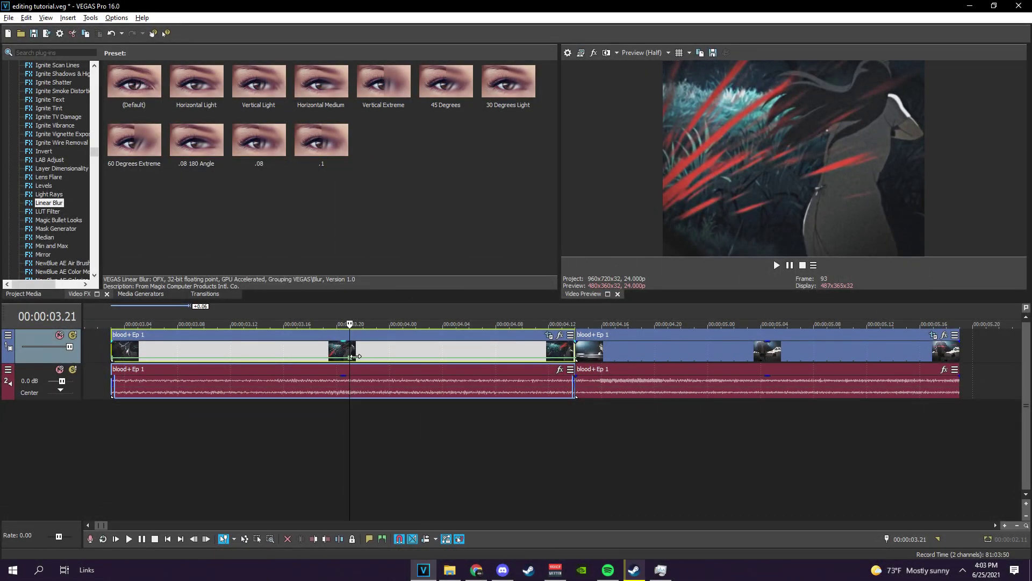
# Step: Add velocity points around the middle of the clip, raise the middle one and smooth the curve into a speed ramp
pyautogui.click(311, 350)
pyautogui.moveTo(350, 363)
pyautogui.mouseDown()
pyautogui.moveTo(315, 358)
pyautogui.moveTo(378, 360)
pyautogui.moveTo(281, 359)
pyautogui.moveTo(340, 357)
pyautogui.mouseUp()
pyautogui.click(353, 361)
pyautogui.click(280, 358)
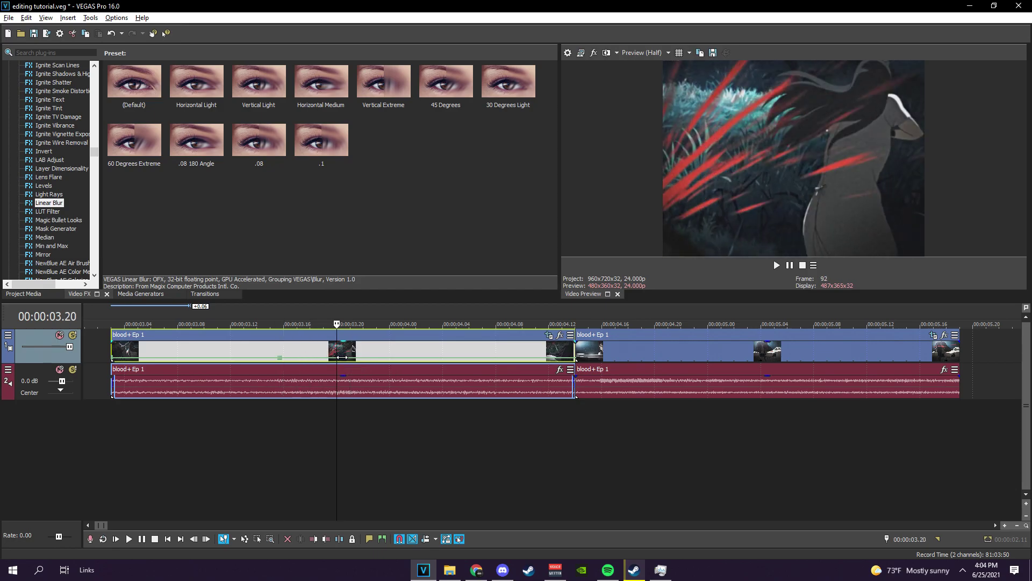
pyautogui.moveTo(340, 361); pyautogui.dragTo(340, 356)
pyautogui.rightClick(340, 356)
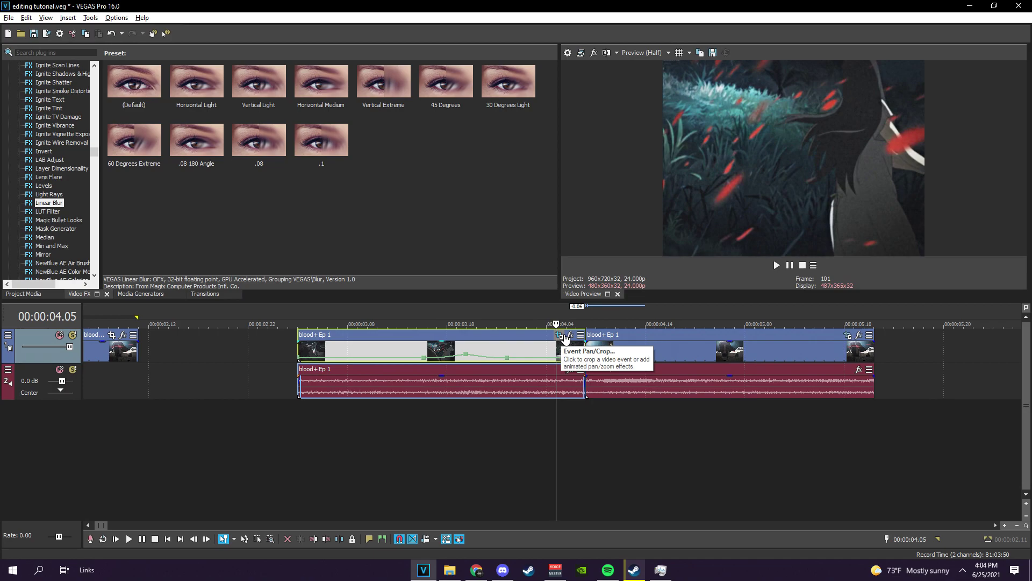
# Step: Crop the clip segment starting at 00:00:03.20 to 720.0 by 540.0, centred at X 569.6 and Y 292.8
pyautogui.click(571, 336)
pyautogui.moveTo(599, 458); pyautogui.dragTo(572, 457)
pyautogui.click(758, 335)
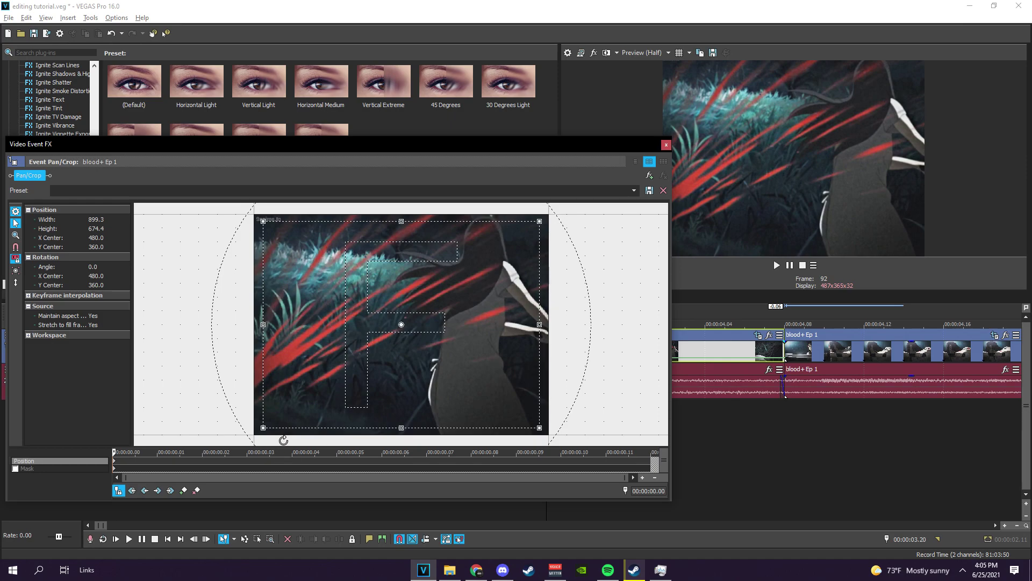
pyautogui.moveTo(271, 437); pyautogui.dragTo(304, 410)
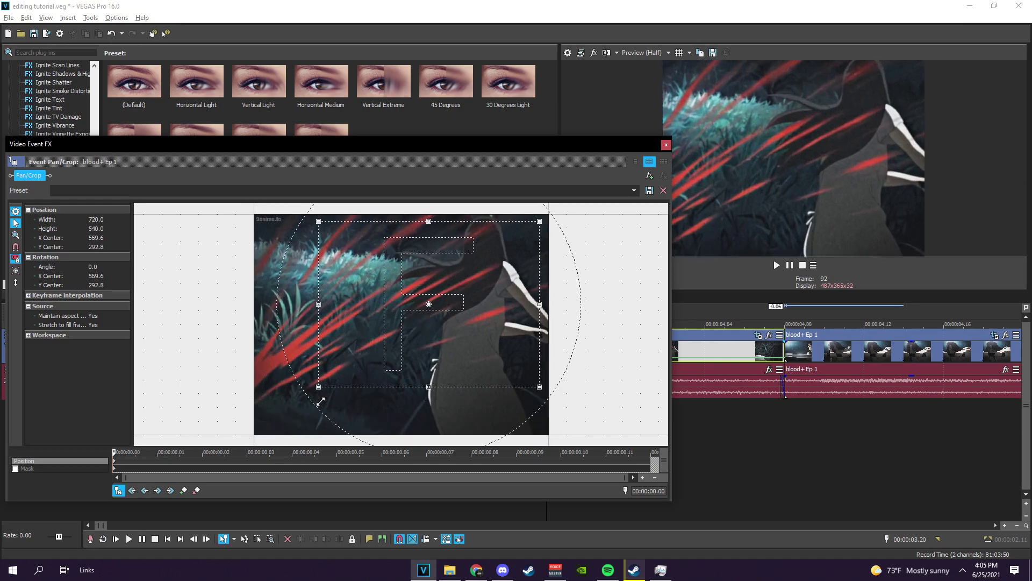
# Step: Add Pan/Crop keyframes at frames 1 and 2, and set the last crop keyframe at frame 8
pyautogui.click(152, 455)
pyautogui.scroll(1, 355, 410)
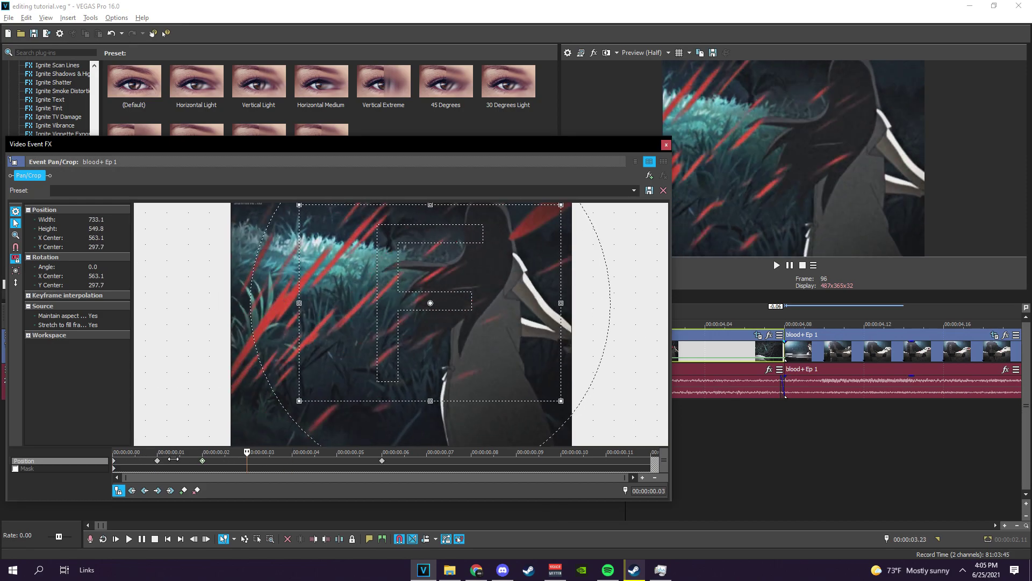
pyautogui.moveTo(175, 458); pyautogui.dragTo(473, 474)
pyautogui.moveTo(388, 459); pyautogui.dragTo(560, 455)
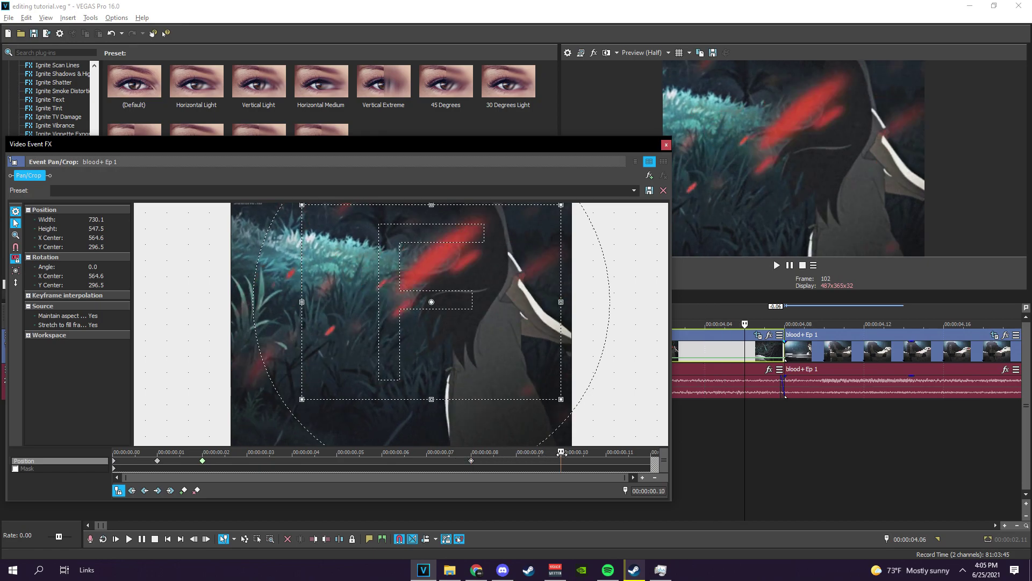
pyautogui.moveTo(415, 380); pyautogui.dragTo(415, 377)
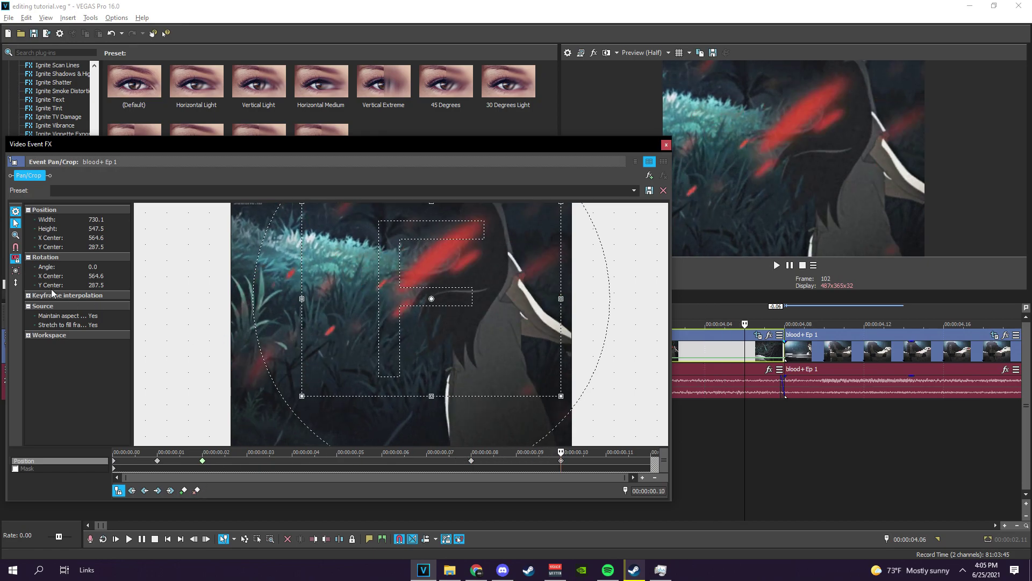
pyautogui.rightClick(567, 466)
pyautogui.click(586, 343)
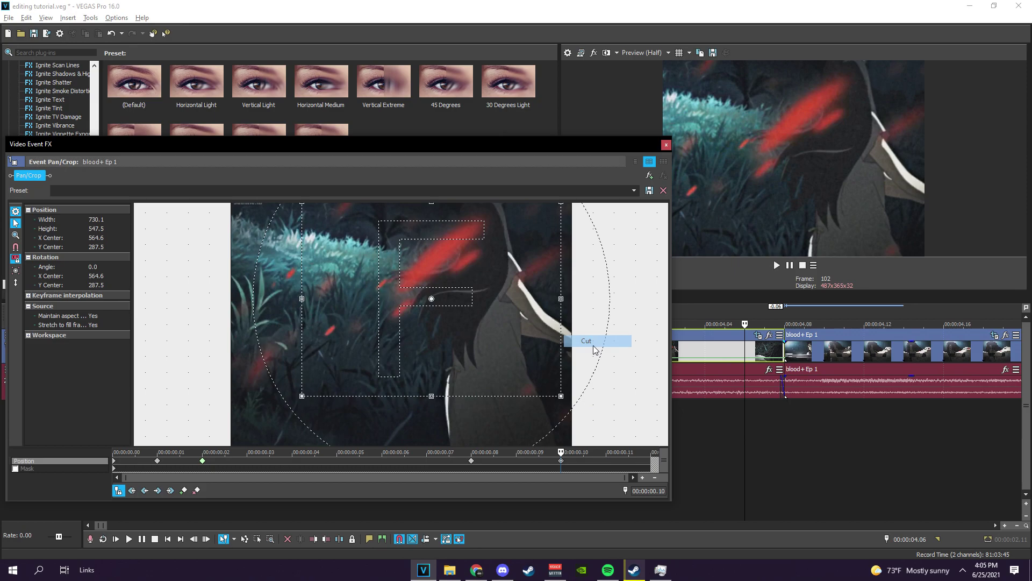
# Step: Restrict the crop frame to horizontal movement and nudge it left to an X centre of 538.1 at frame 10
pyautogui.click(15, 283)
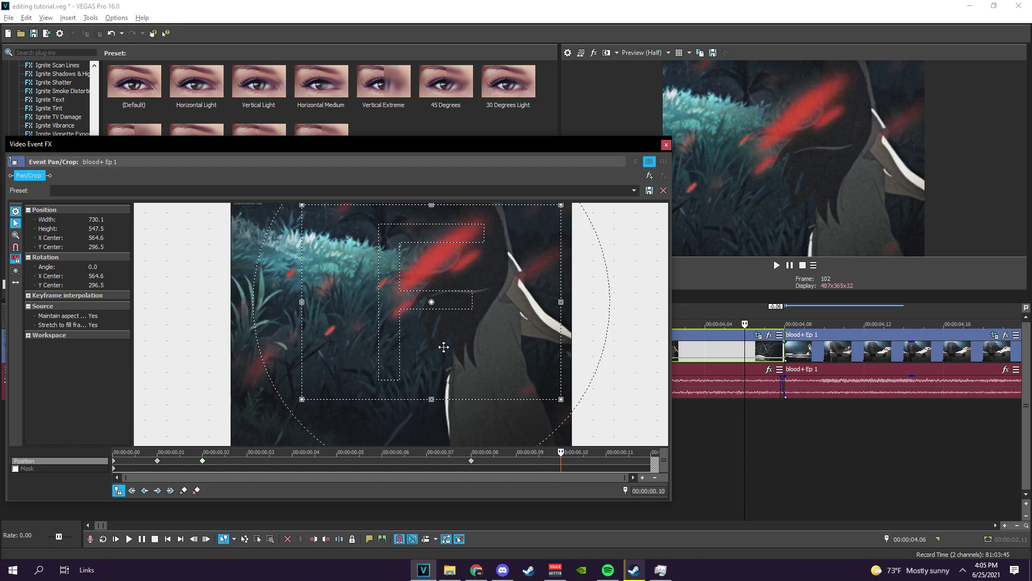
pyautogui.scroll(-1, 447, 348)
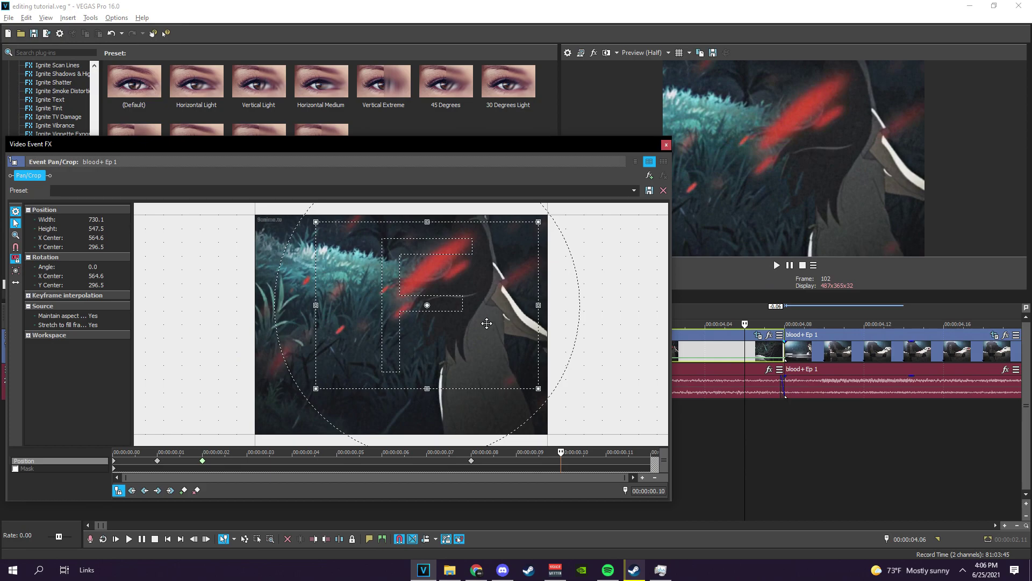
pyautogui.press('Left')
pyautogui.press('Left')
pyautogui.press('Left')
pyautogui.press('Left')
pyautogui.press('Left')
pyautogui.press('Left')
pyautogui.press('Left')
pyautogui.press('Left')
pyautogui.press('Left')
pyautogui.press('Left')
pyautogui.press('Left')
pyautogui.press('Left')
pyautogui.press('Left')
pyautogui.press('Left')
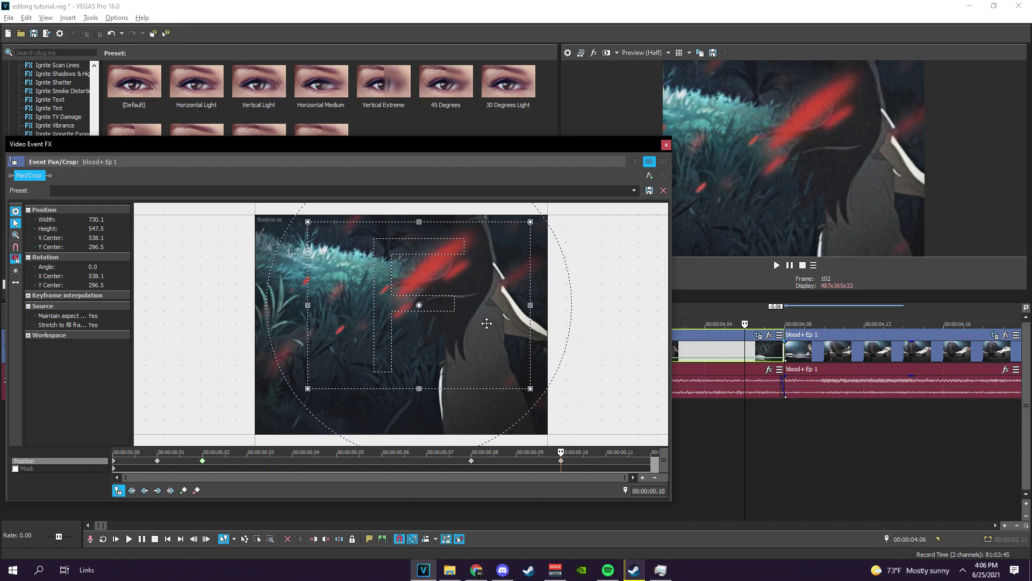
# Step: Set the Pan/Crop keyframe at frame 8 to Slow interpolation
pyautogui.rightClick(472, 462)
pyautogui.click(500, 419)
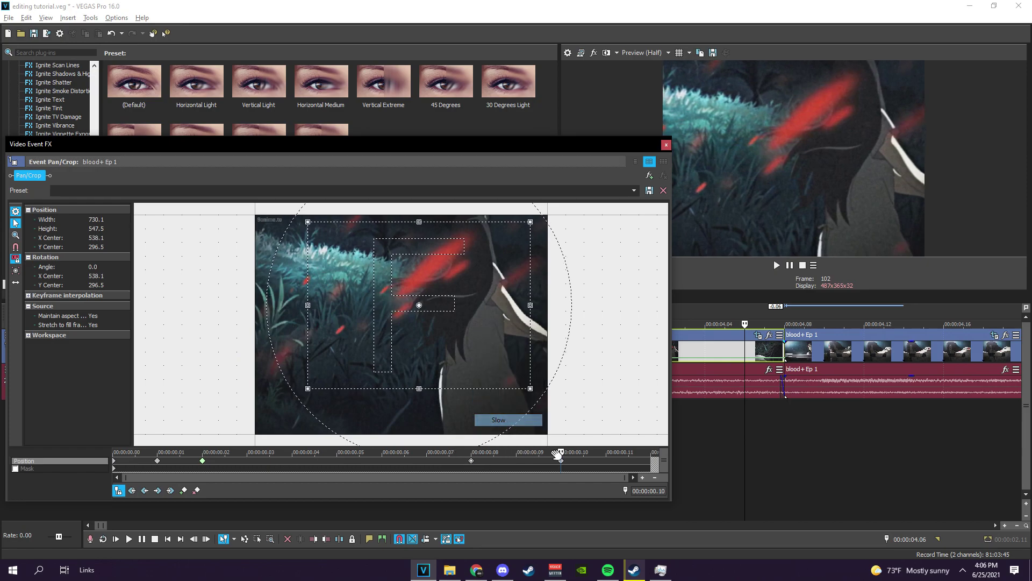
pyautogui.click(471, 461)
# Step: Shift the crop frame left to an X centre of 368.8 at frame 11, and move the two preceding keyframes to frames 6 and 9
pyautogui.moveTo(486, 452); pyautogui.dragTo(608, 452)
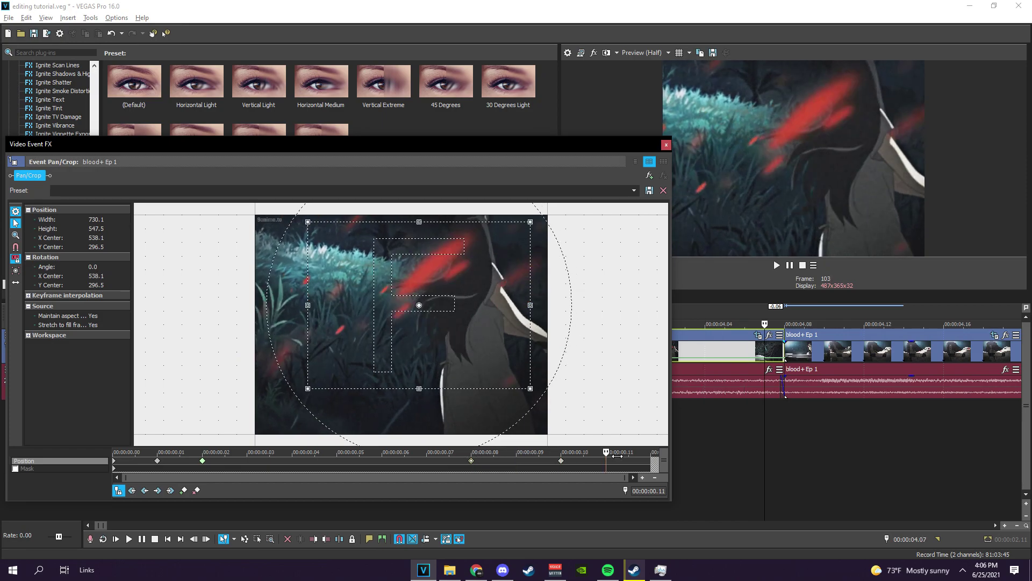
pyautogui.moveTo(484, 359); pyautogui.dragTo(435, 360)
pyautogui.moveTo(564, 462); pyautogui.dragTo(406, 466)
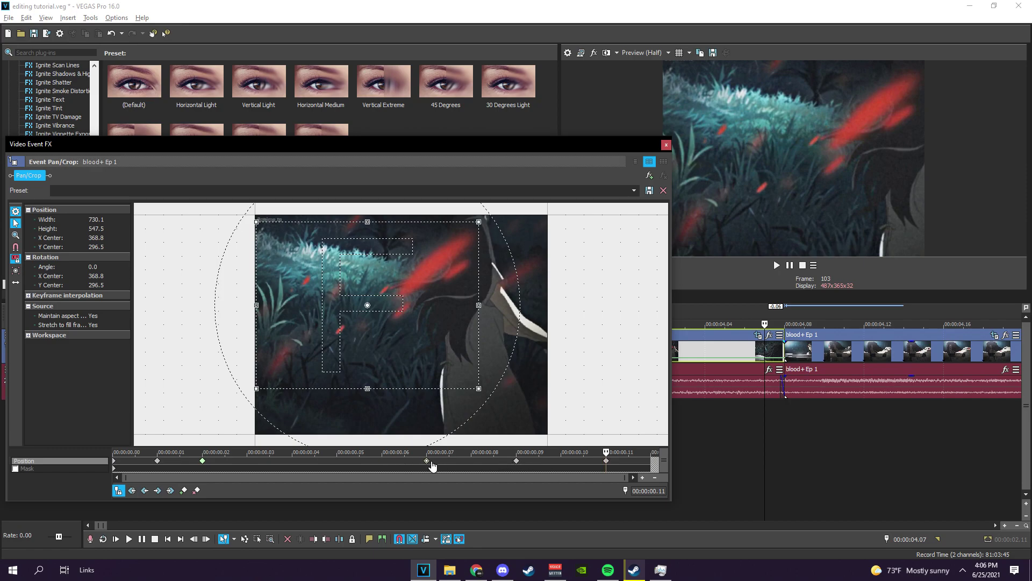
pyautogui.click(605, 455)
pyautogui.moveTo(608, 462); pyautogui.dragTo(522, 462)
pyautogui.hotkey('ctrl', 'z')
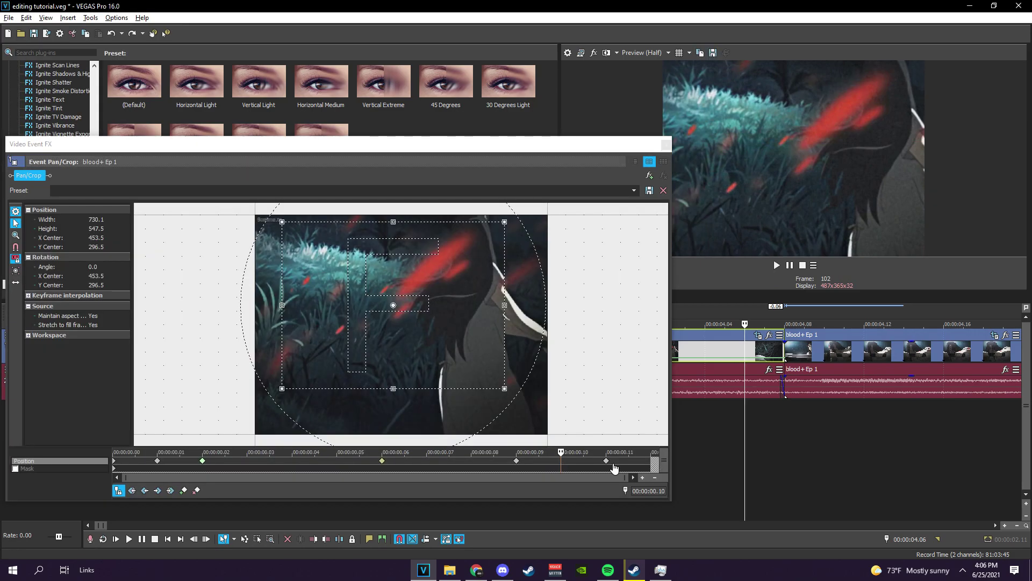
pyautogui.moveTo(606, 461); pyautogui.dragTo(561, 461)
pyautogui.moveTo(424, 369); pyautogui.dragTo(440, 397)
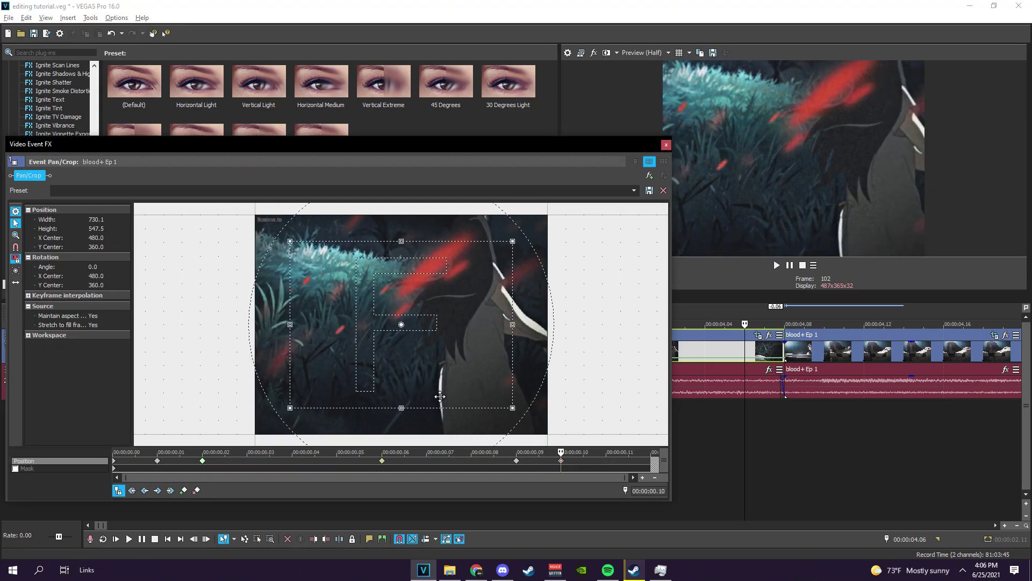
pyautogui.rightClick(561, 460)
pyautogui.click(581, 378)
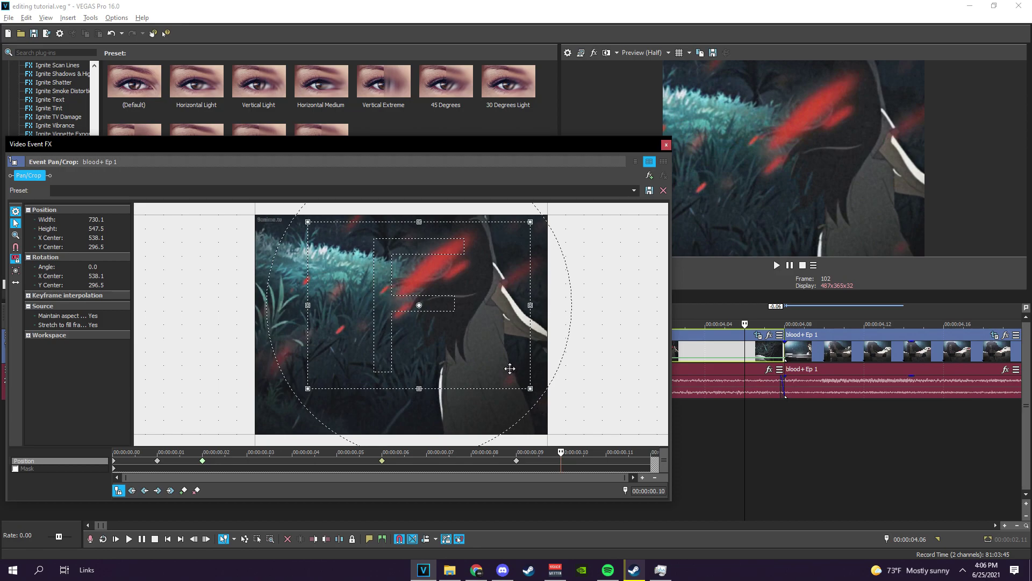
# Step: Shift the crop frame left to an X centre of 480.0 at frame 10, and further left at frame 11
pyautogui.moveTo(547, 460); pyautogui.dragTo(511, 459)
pyautogui.press('Right')
pyautogui.press('Right')
pyautogui.press('Right')
pyautogui.press('Right')
pyautogui.moveTo(632, 466); pyautogui.dragTo(528, 469)
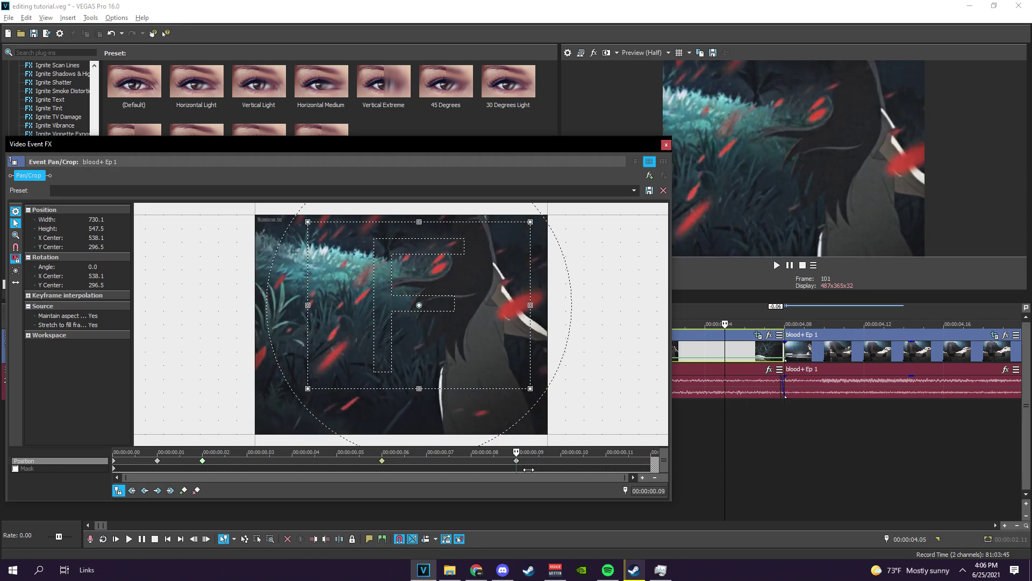
pyautogui.press('Right')
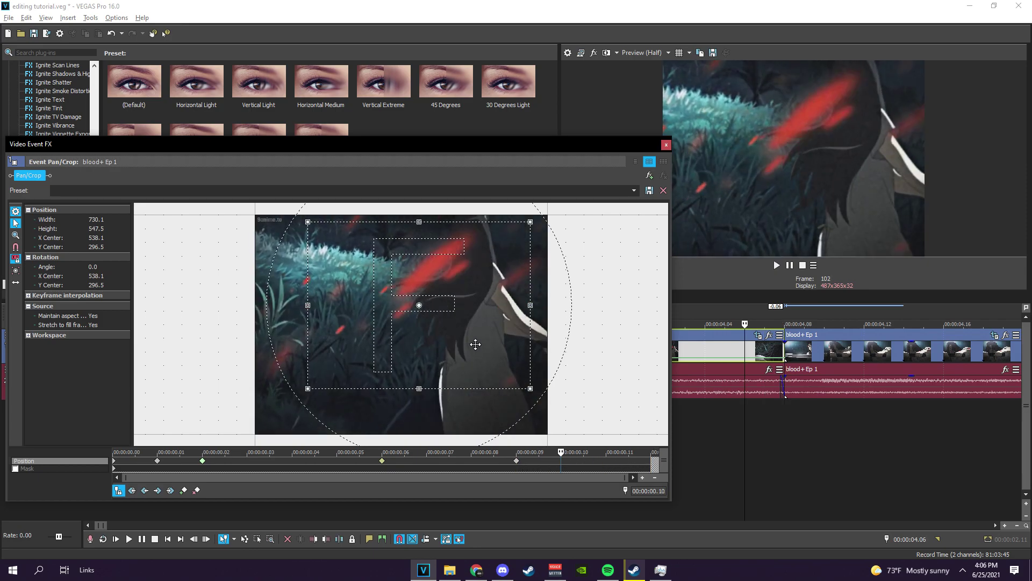
pyautogui.moveTo(462, 343); pyautogui.dragTo(444, 343)
pyautogui.moveTo(540, 458)
pyautogui.mouseDown()
pyautogui.moveTo(383, 448)
pyautogui.moveTo(548, 448)
pyautogui.mouseUp()
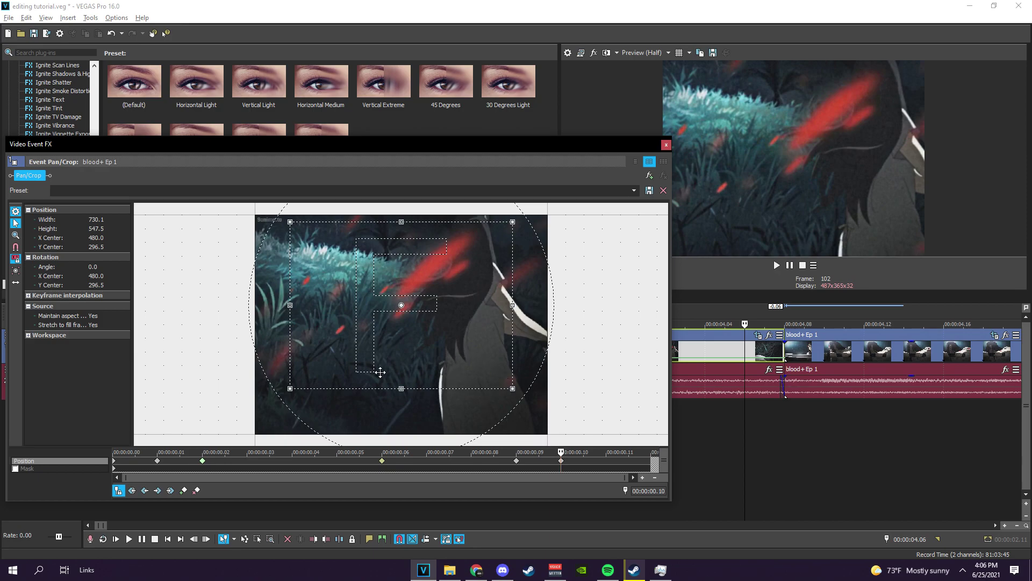
pyautogui.press('Right')
pyautogui.moveTo(462, 350); pyautogui.dragTo(416, 351)
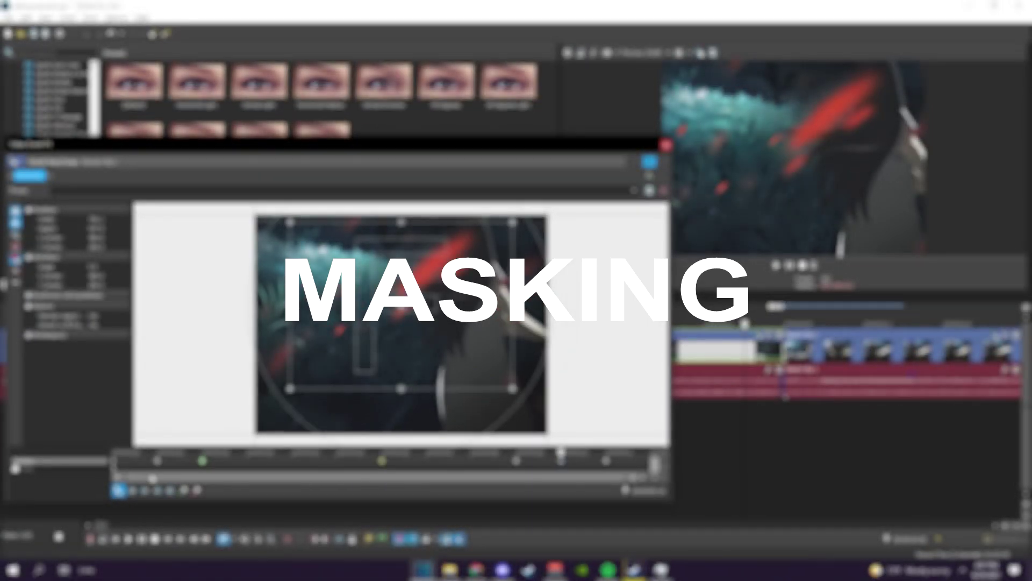
# Step: Add a keyframe at frame 9 on the Mask track of Event Pan/Crop using Reset Mask
pyautogui.click(68, 470)
pyautogui.rightClick(466, 389)
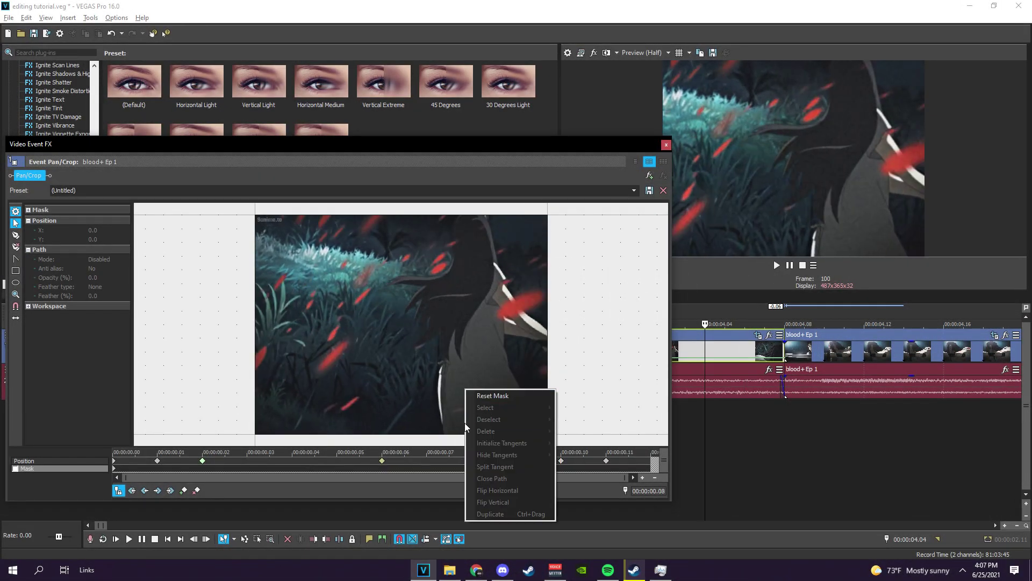
pyautogui.click(411, 463)
pyautogui.click(44, 463)
pyautogui.click(47, 471)
pyautogui.click(506, 461)
pyautogui.click(518, 461)
pyautogui.rightClick(467, 379)
pyautogui.click(479, 388)
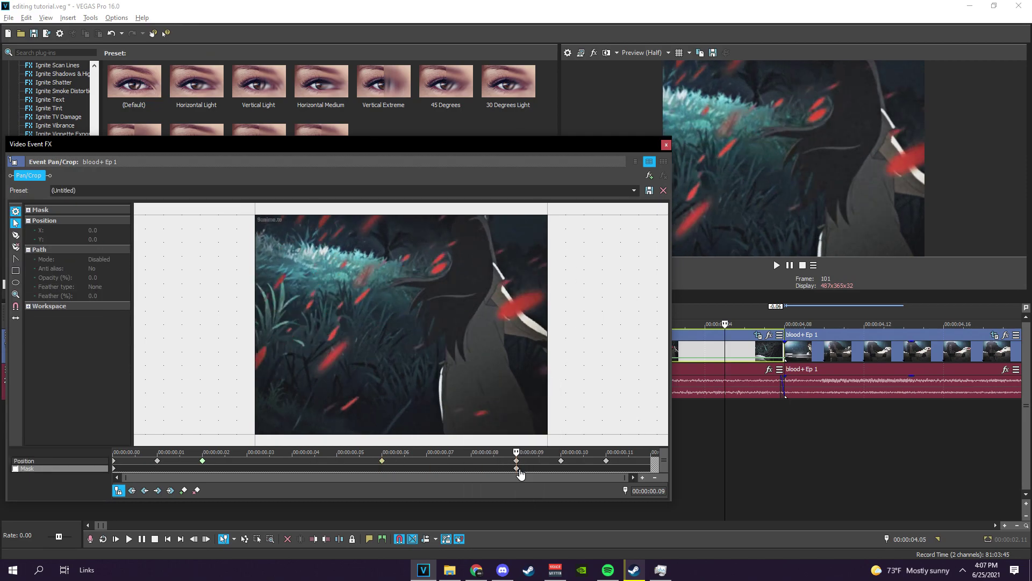
pyautogui.moveTo(520, 458)
pyautogui.mouseDown()
pyautogui.moveTo(563, 466)
pyautogui.moveTo(513, 474)
pyautogui.mouseUp()
pyautogui.rightClick(476, 352)
# Step: Add a mask keyframe at frame 10 and trace the mask path up the figure's back edge and around the hair tips
pyautogui.click(562, 466)
pyautogui.doubleClick(561, 466)
pyautogui.scroll(1, 441, 393)
pyautogui.moveTo(431, 376); pyautogui.dragTo(434, 330)
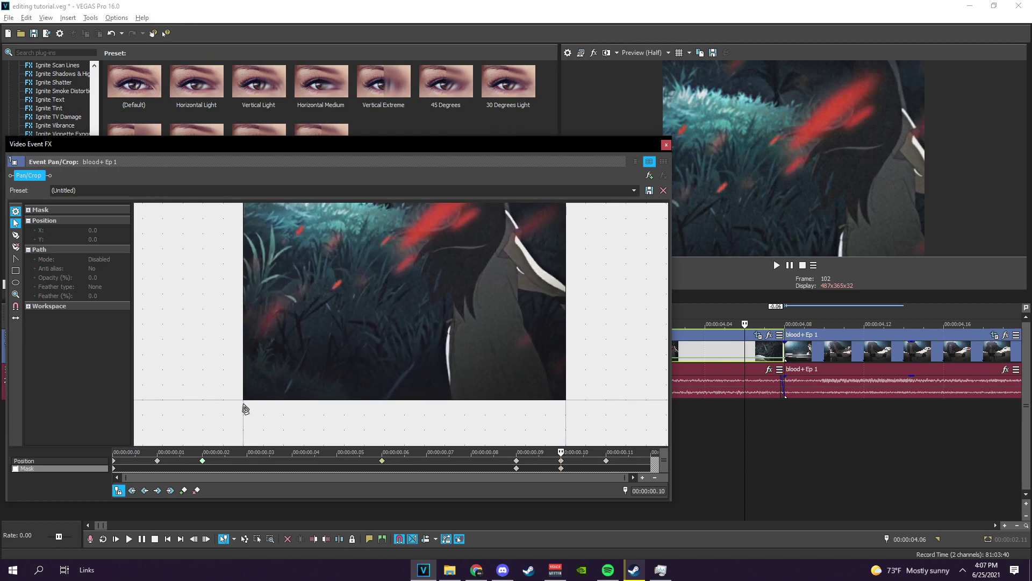
pyautogui.moveTo(463, 403); pyautogui.dragTo(245, 452)
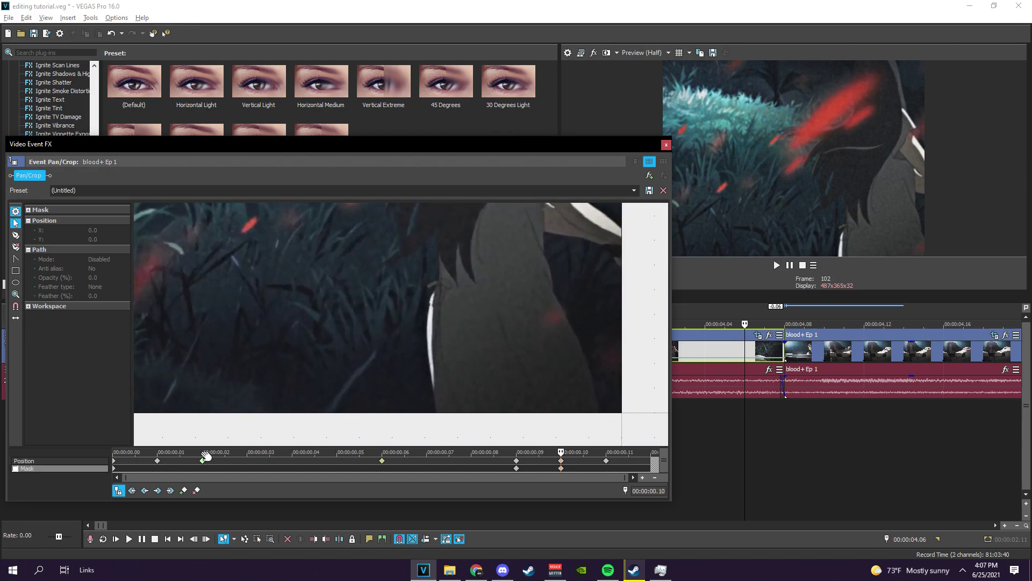
pyautogui.moveTo(505, 392); pyautogui.dragTo(445, 433)
pyautogui.click(444, 424)
pyautogui.click(437, 380)
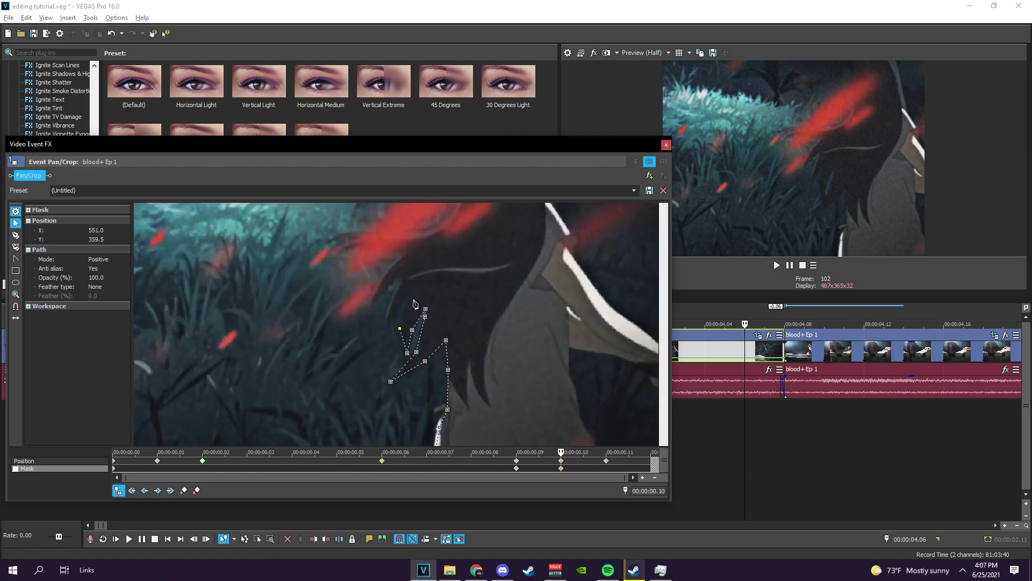
# Step: Continue the mask path around the red streaks beside the hair and up to the frame's upper edge
pyautogui.click(404, 281)
pyautogui.click(393, 279)
pyautogui.click(372, 300)
pyautogui.click(393, 261)
pyautogui.click(388, 230)
pyautogui.click(421, 228)
pyautogui.click(450, 223)
pyautogui.moveTo(450, 224); pyautogui.dragTo(439, 333)
pyautogui.click(448, 237)
pyautogui.click(457, 203)
pyautogui.click(515, 208)
pyautogui.click(528, 247)
pyautogui.click(544, 316)
pyautogui.click(559, 343)
pyautogui.click(565, 364)
pyautogui.moveTo(544, 316); pyautogui.dragTo(556, 315)
pyautogui.click(16, 246)
pyautogui.click(559, 341)
pyautogui.click(556, 314)
pyautogui.click(566, 363)
pyautogui.press('d')
# Step: Extend the mask path from its last upper anchor around the frame's right-hand corners and close it at the starting anchor
pyautogui.click(515, 209)
pyautogui.click(660, 210)
pyautogui.scroll(-2, 495, 429)
pyautogui.scroll(-1, 497, 433)
pyautogui.click(482, 430)
pyautogui.click(413, 429)
pyautogui.scroll(-1, 378, 417)
# Step: Feather the mask on both sides by 3.0% and enable the mask
pyautogui.click(437, 411)
pyautogui.click(96, 296)
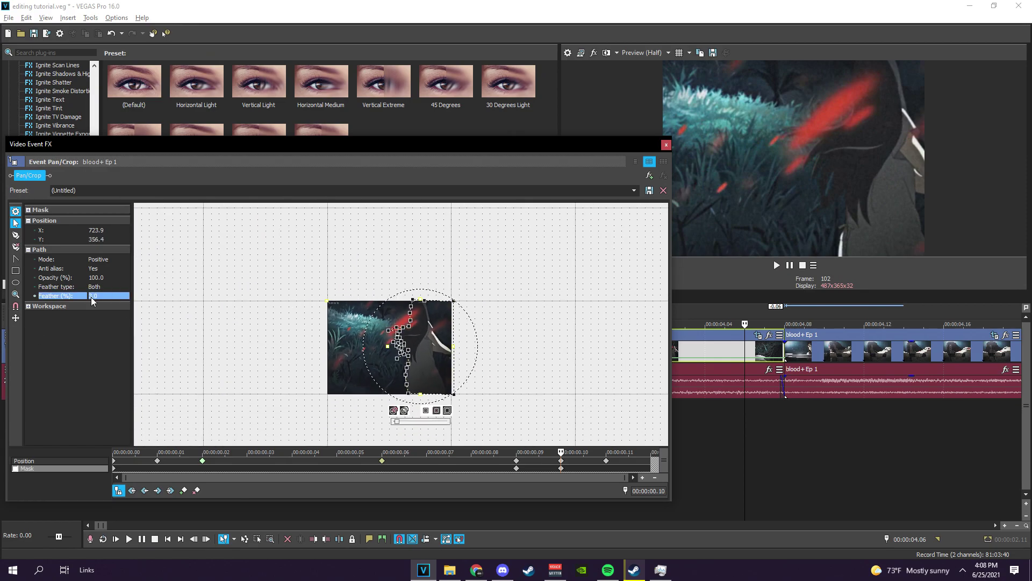
pyautogui.scroll(1, 116, 299)
pyautogui.click(15, 468)
pyautogui.scroll(3, 500, 425)
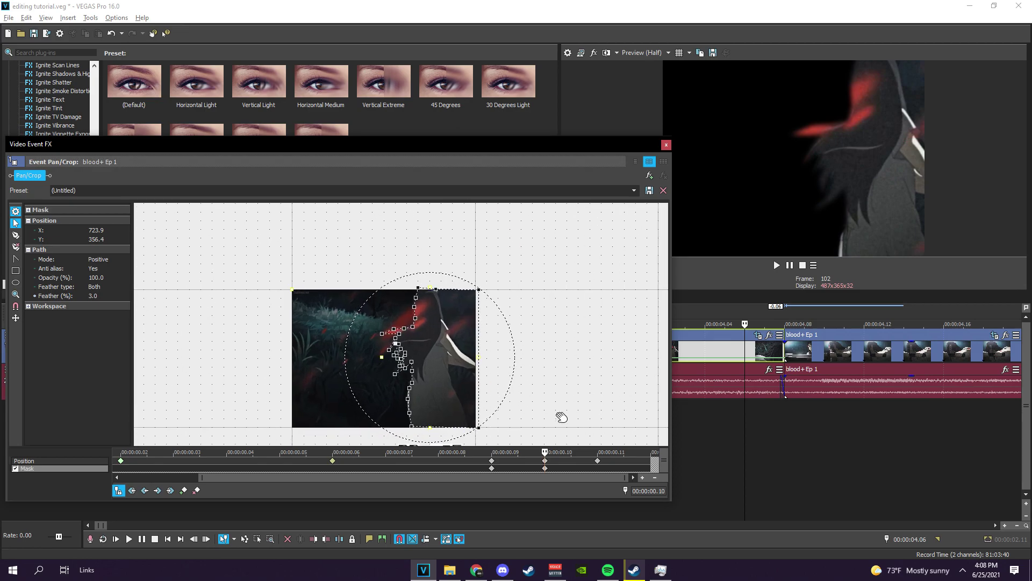
pyautogui.moveTo(554, 415); pyautogui.dragTo(514, 375)
pyautogui.scroll(2, 422, 396)
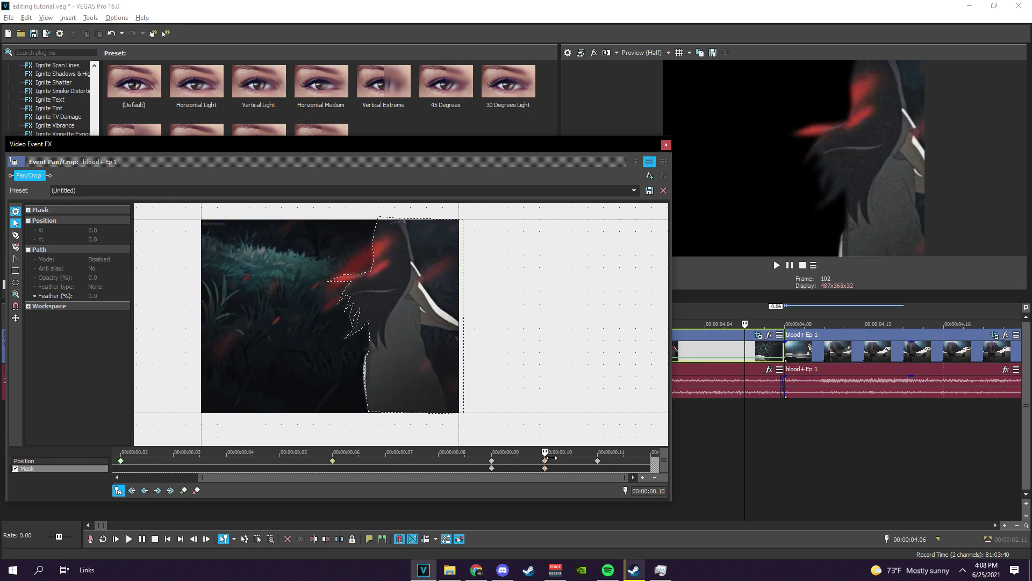
# Step: Save the project and lower the mask's bottom-left anchor below the frame to X 627.2, Y 738.6
pyautogui.hotkey('ctrl', 's')
pyautogui.doubleClick(395, 412)
pyautogui.scroll(-1, 386, 414)
pyautogui.click(376, 399)
pyautogui.moveTo(378, 400); pyautogui.dragTo(379, 406)
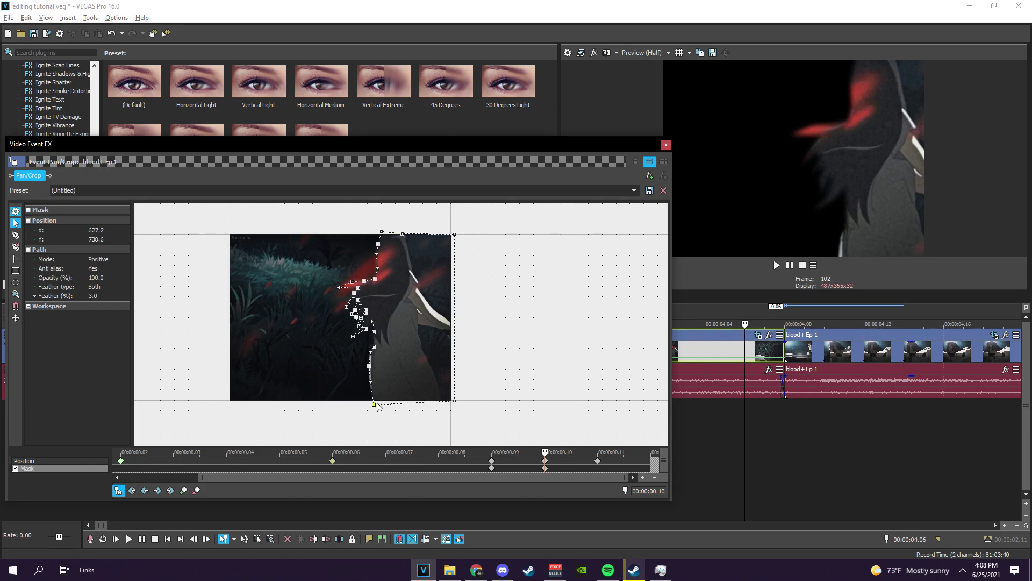
# Step: Increase the whole mask's feather for a softer edge and close the Event Pan/Crop window
pyautogui.click(420, 406)
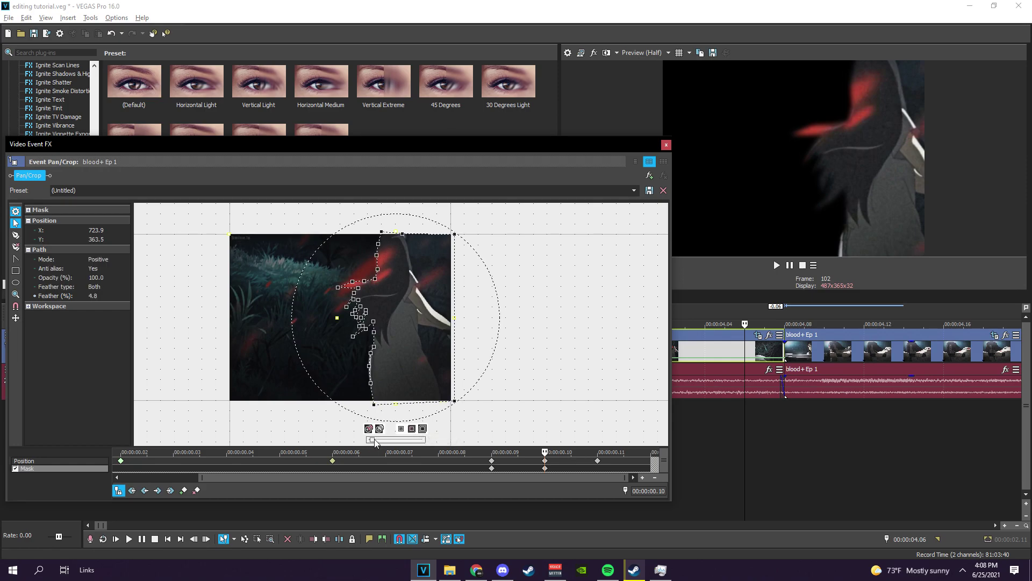
pyautogui.moveTo(374, 442); pyautogui.dragTo(384, 441)
pyautogui.click(666, 144)
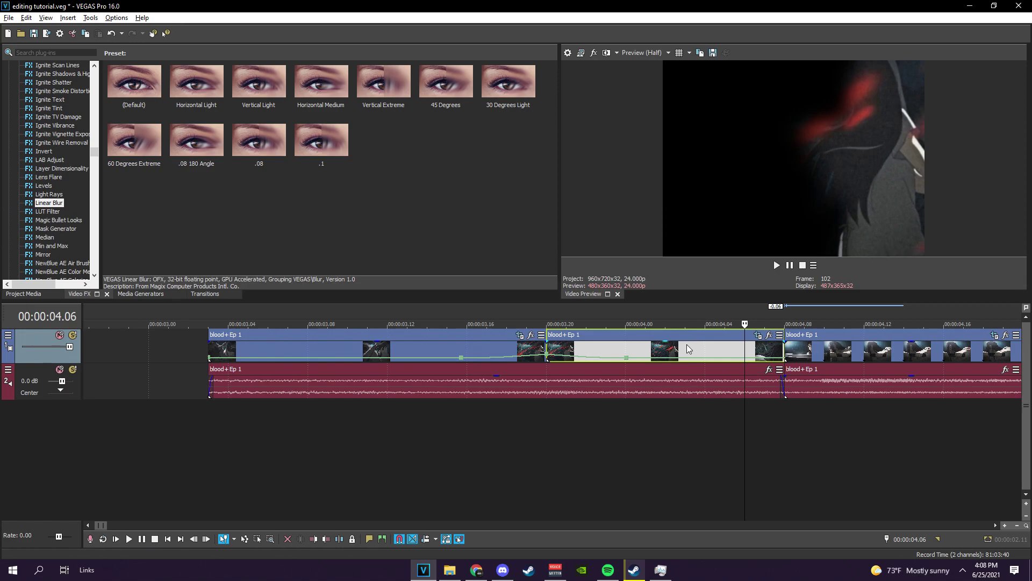
# Step: Move the masked clip to a new track above and start the following clip beneath it at 00:00:04.06
pyautogui.click(685, 337)
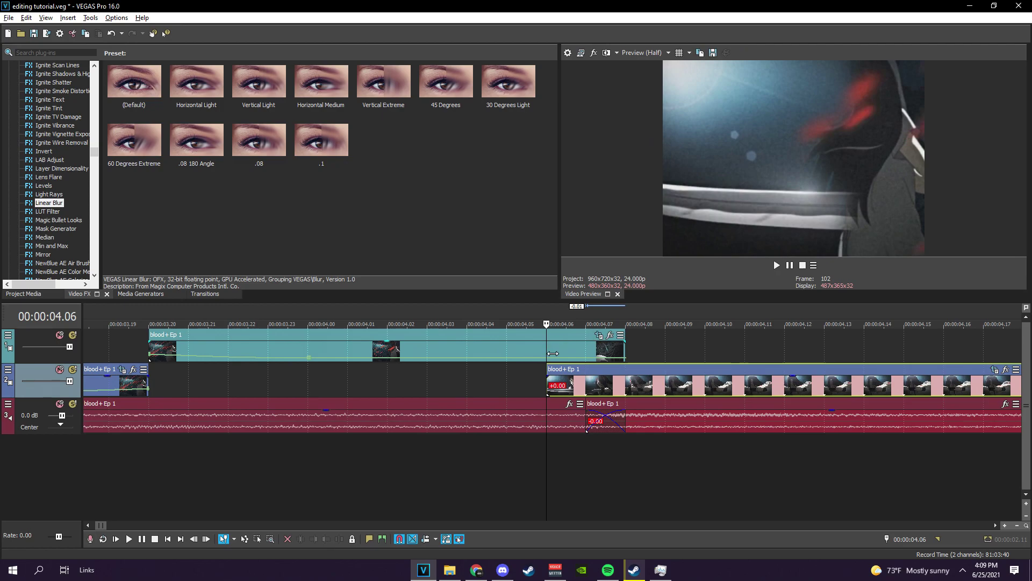
pyautogui.click(460, 354)
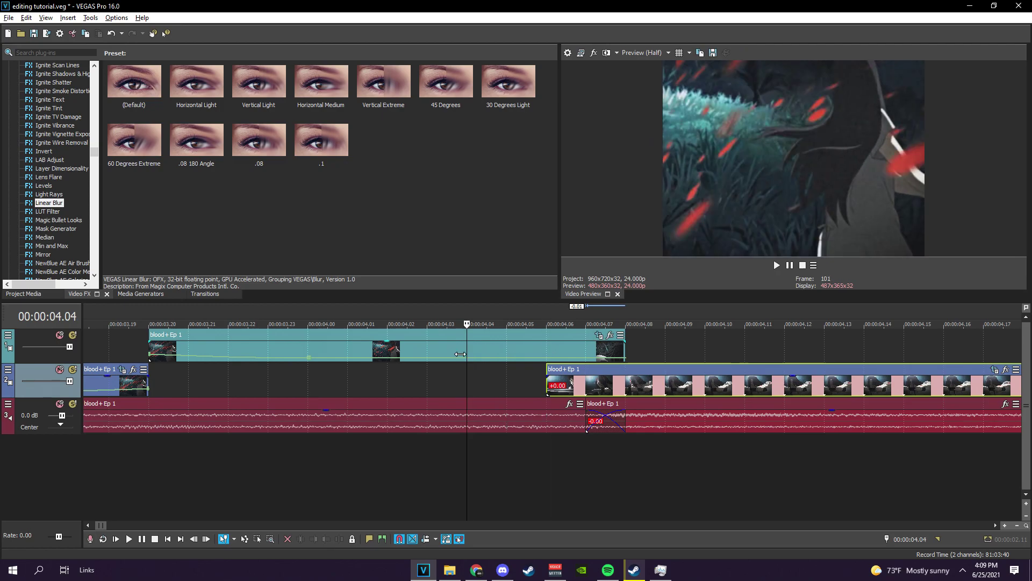
pyautogui.click(436, 354)
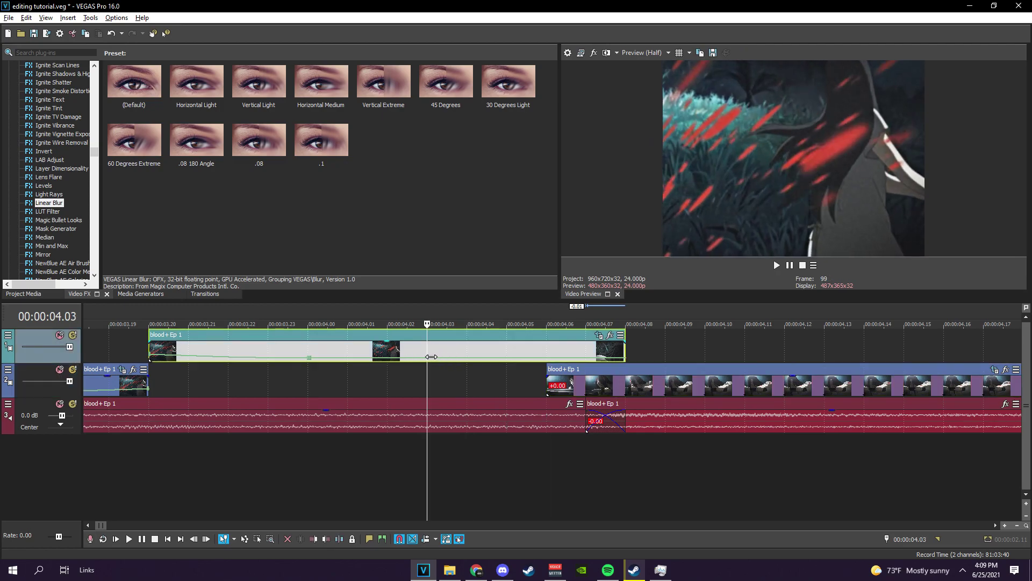
# Step: Examine the masked overlap between the two clips frame by frame around 00:00:04.06
pyautogui.click(516, 357)
pyautogui.click(553, 357)
pyautogui.click(522, 356)
pyautogui.click(541, 356)
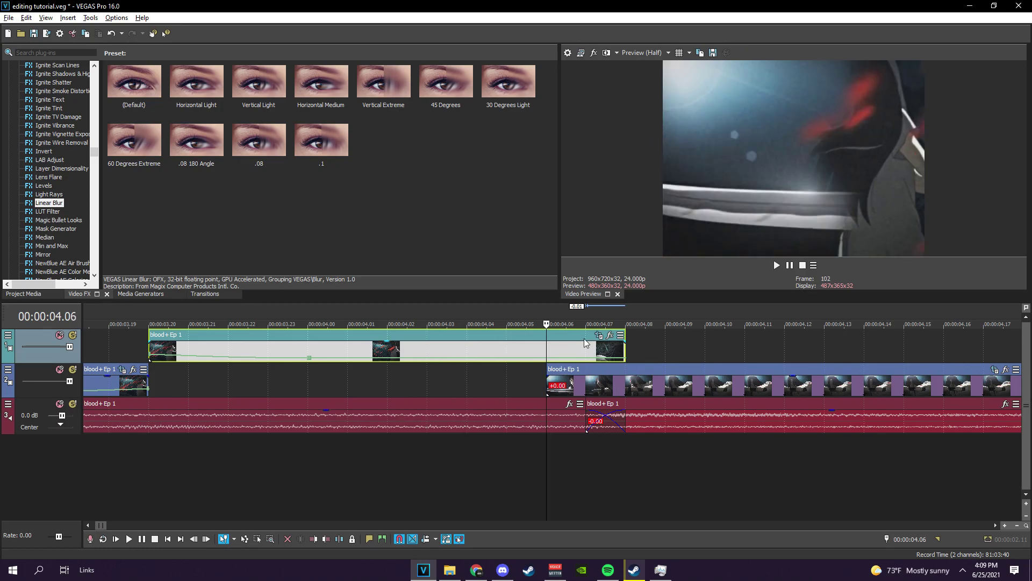
pyautogui.press('Left')
pyautogui.press('Right')
pyautogui.click(552, 393)
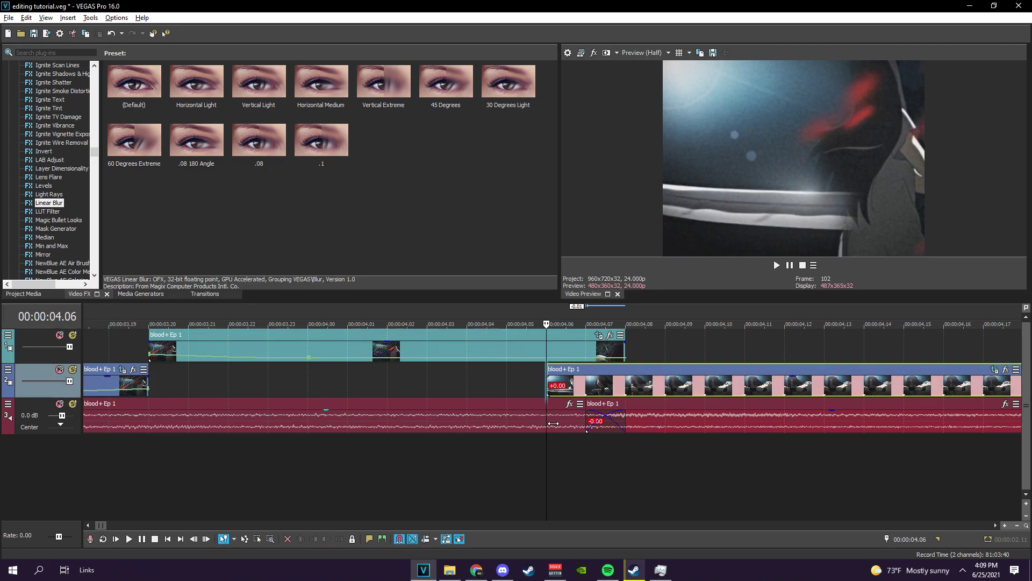
pyautogui.click(659, 422)
pyautogui.click(542, 411)
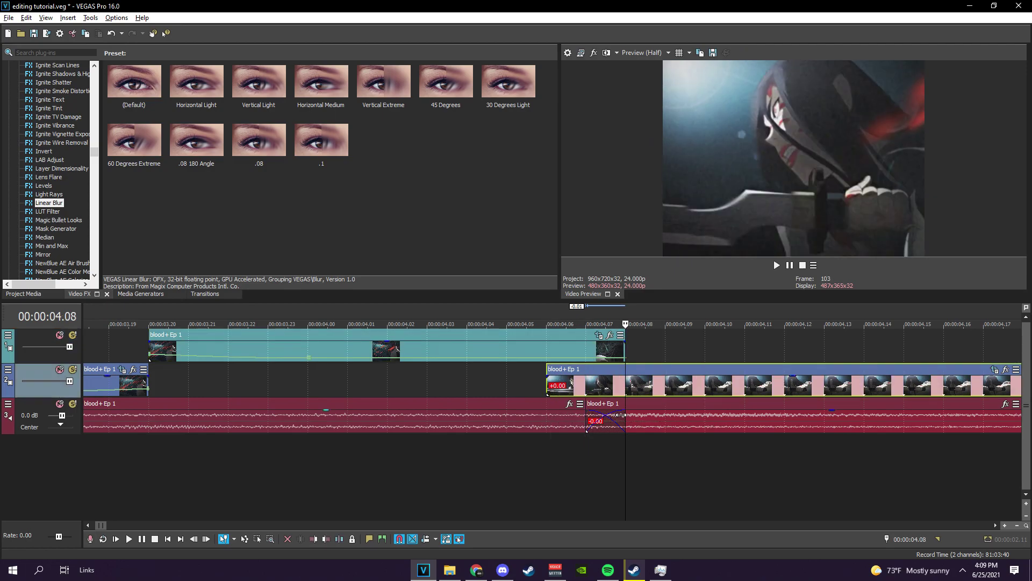
# Step: Save the project and return the playhead to the start of the following clip at 00:00:04.06
pyautogui.click(586, 390)
pyautogui.scroll(-6, 555, 387)
pyautogui.hotkey('ctrl', 's')
pyautogui.scroll(6, 394, 386)
pyautogui.moveTo(508, 394)
pyautogui.mouseDown()
pyautogui.moveTo(539, 393)
pyautogui.moveTo(510, 393)
pyautogui.mouseUp()
pyautogui.click(509, 394)
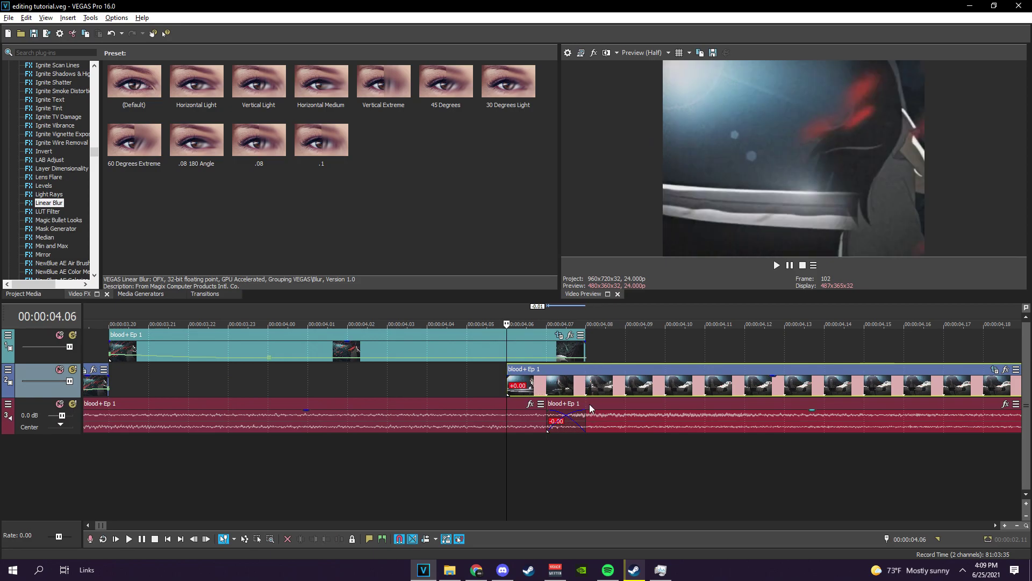
# Step: Paste the "18 Place Whole Lotta Red Playboi Carti" song clip onto the audio track after the last clip
pyautogui.scroll(-5, 590, 407)
pyautogui.scroll(2, 590, 408)
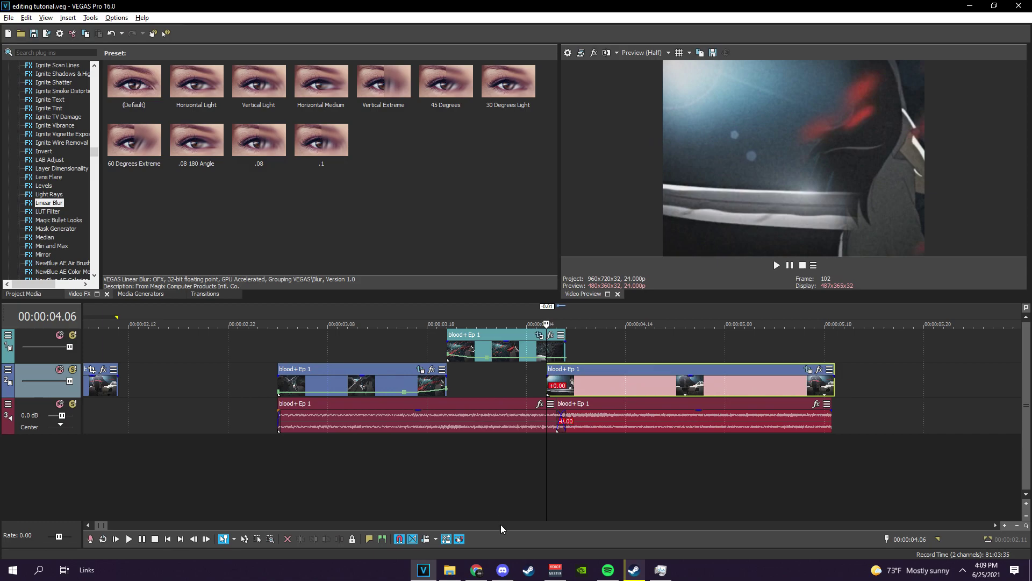
pyautogui.click(454, 570)
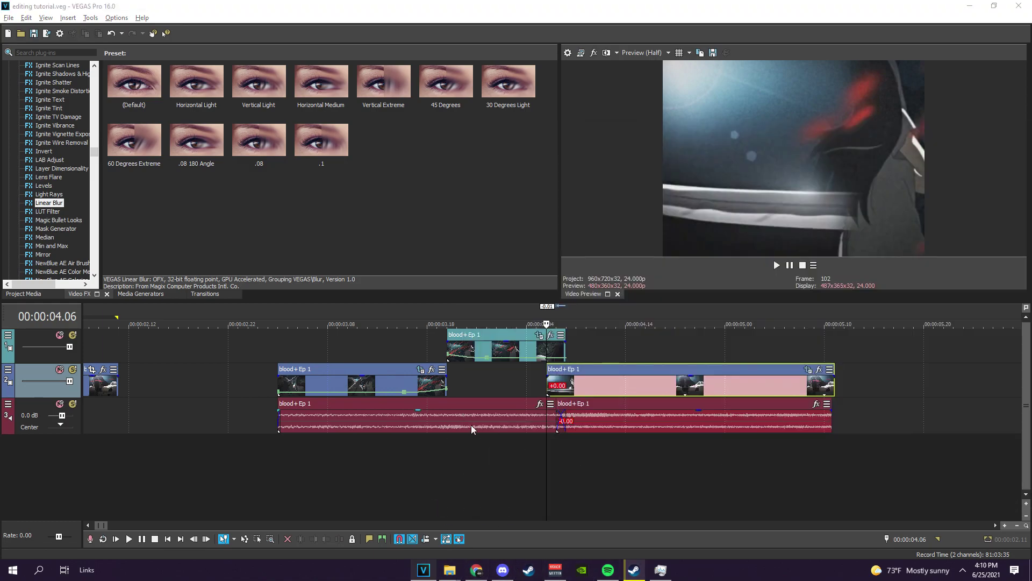
pyautogui.click(471, 425)
pyautogui.click(893, 418)
pyautogui.hotkey('ctrl', 'v')
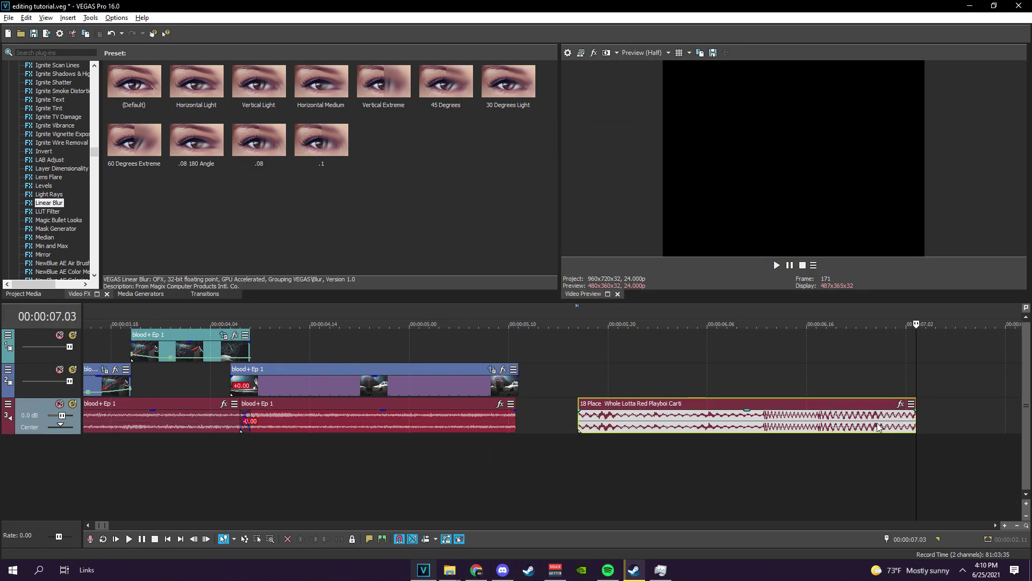
# Step: Delete the two original blood+ Ep 1 audio events from the audio track
pyautogui.scroll(-4, 353, 426)
pyautogui.click(295, 422)
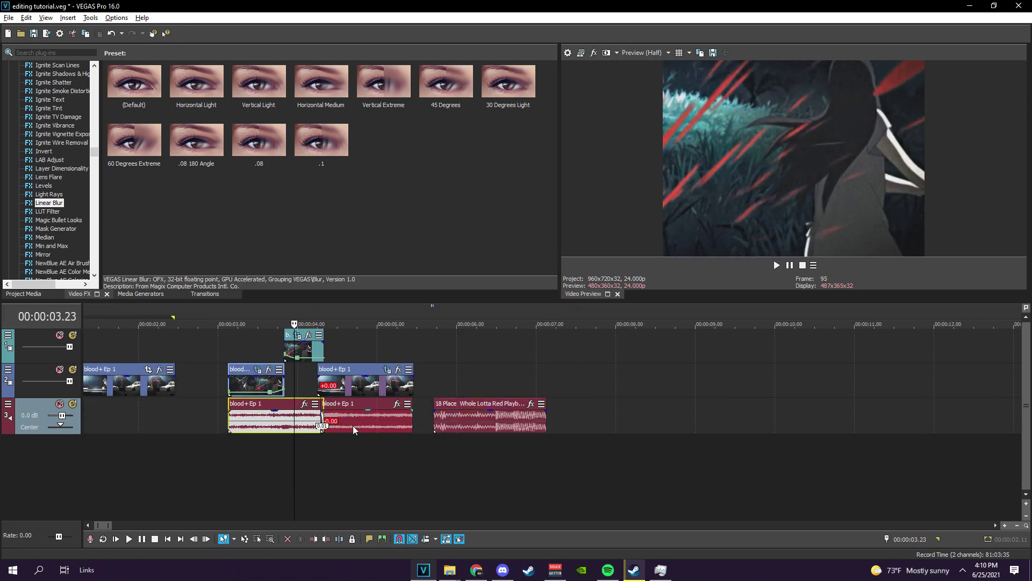
pyautogui.keyDown('ctrl'); pyautogui.click(355, 425); pyautogui.keyUp('ctrl')
pyautogui.scroll(6, 665, 431)
pyautogui.press('Delete')
# Step: Move the song clip beneath the video clips and align its beat with 00:00:04.08
pyautogui.scroll(-6, 685, 433)
pyautogui.moveTo(672, 425); pyautogui.dragTo(385, 428)
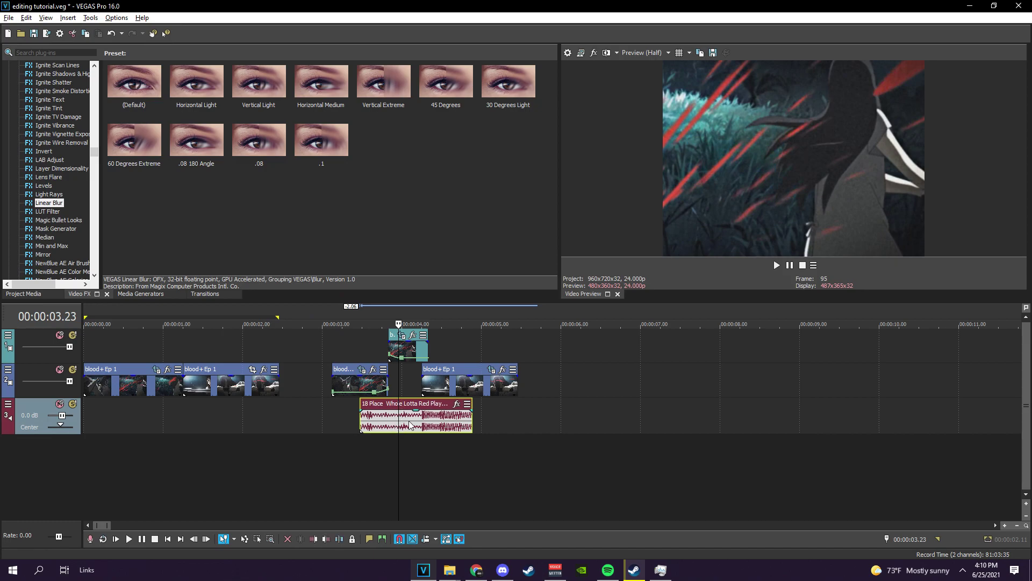
pyautogui.click(428, 426)
pyautogui.scroll(6, 429, 426)
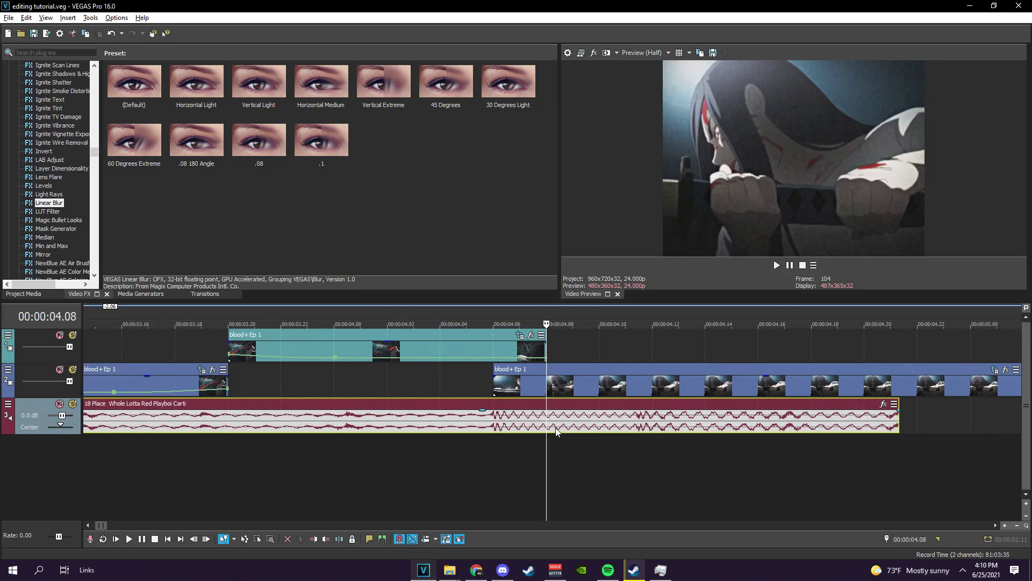
pyautogui.moveTo(599, 429); pyautogui.dragTo(612, 428)
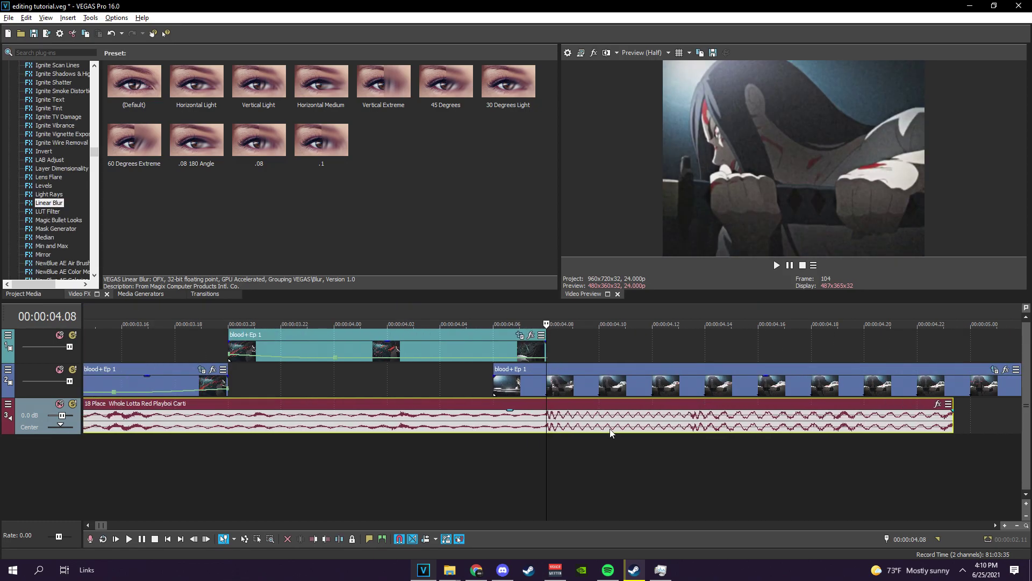
# Step: Slide the clip following the masked one a frame earlier so it starts at 00:00:04.11 beneath the masked clip's end
pyautogui.scroll(-3, 607, 429)
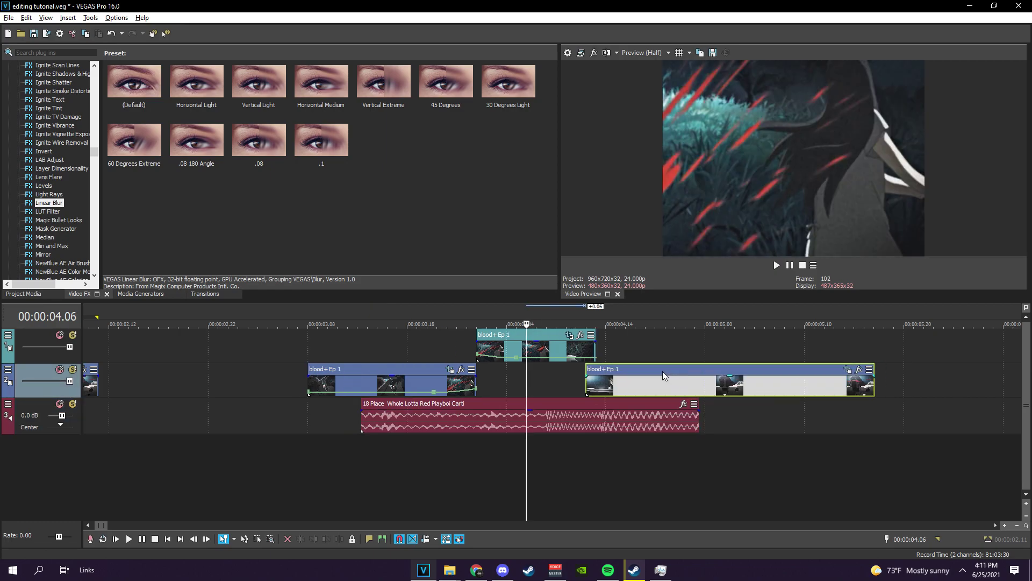
pyautogui.moveTo(662, 371); pyautogui.dragTo(656, 370)
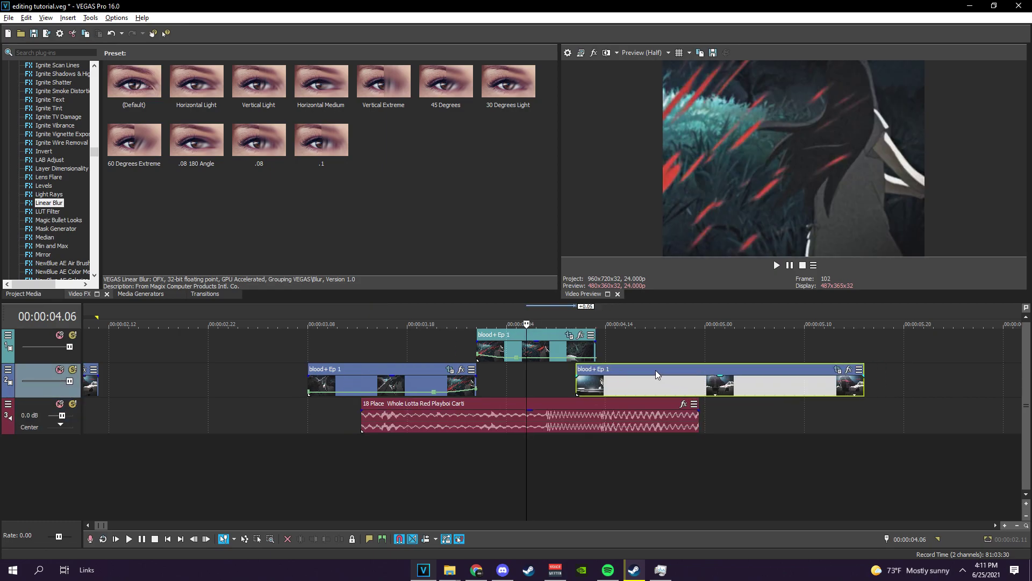
pyautogui.click(581, 362)
pyautogui.scroll(1, 577, 369)
pyautogui.scroll(2, 576, 369)
# Step: Step back and forth through the frames around 00:00:04.11 to examine the masked transition
pyautogui.press('Right')
pyautogui.press('Right')
pyautogui.press('Right')
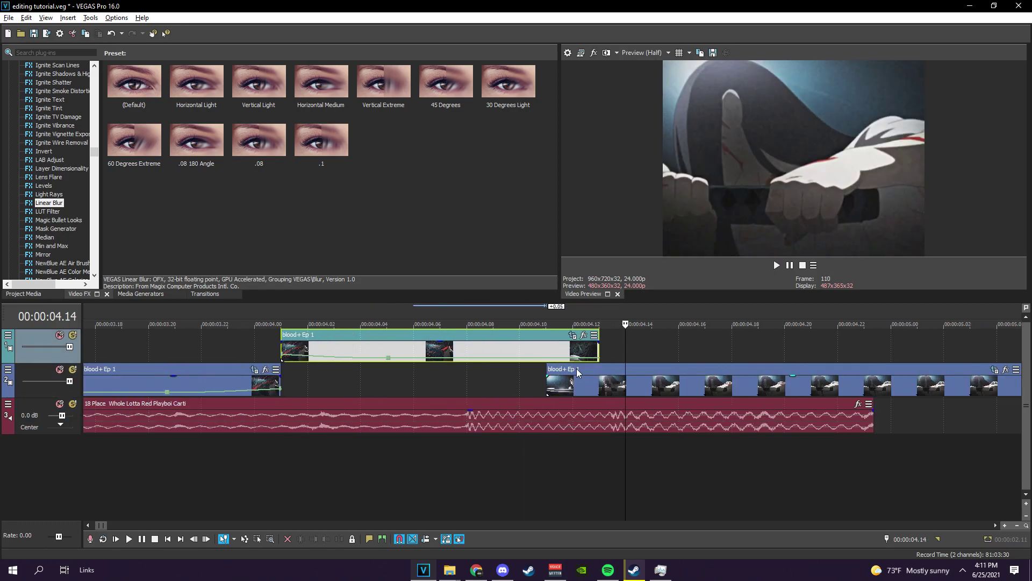
pyautogui.press('Left')
pyautogui.press('Right')
pyautogui.press('Left')
pyautogui.press('Left')
pyautogui.press('Left')
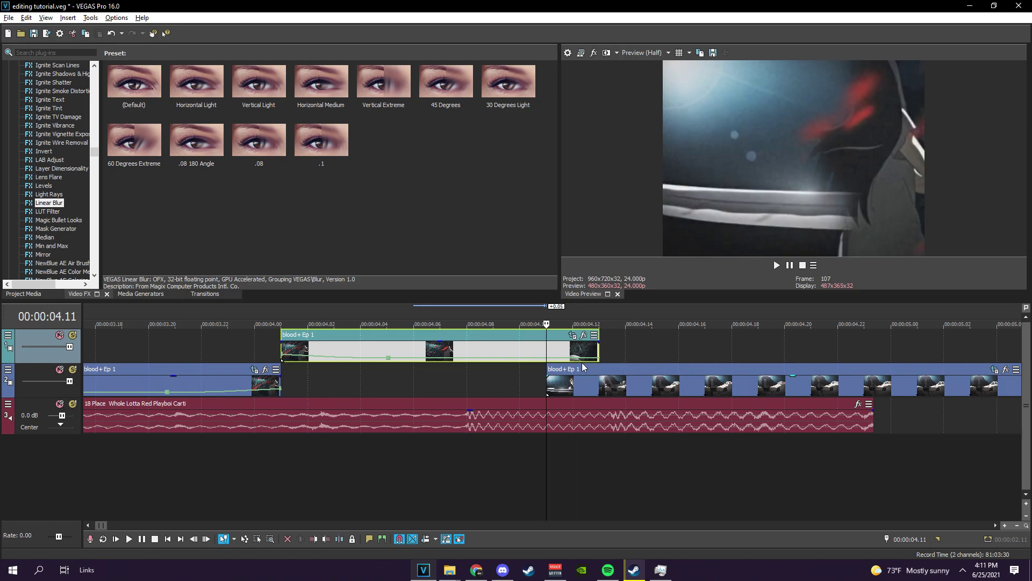
pyautogui.click(605, 395)
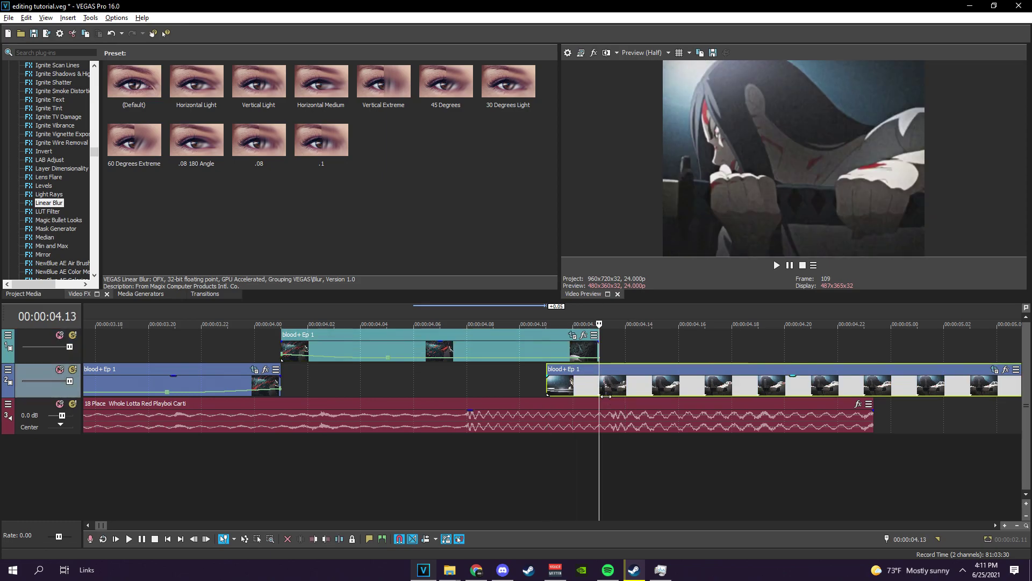
pyautogui.press('Left')
pyautogui.press('Left')
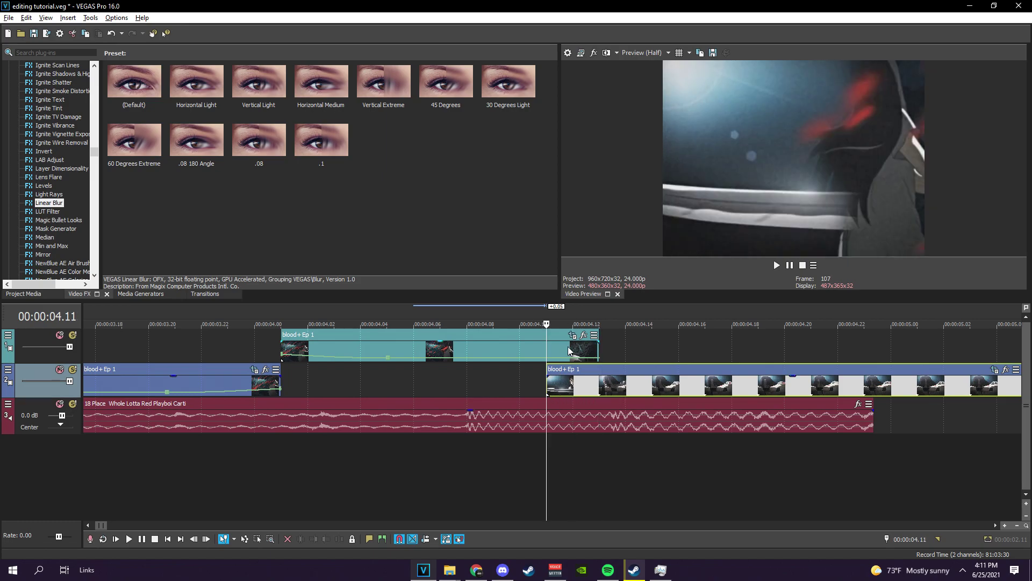
pyautogui.press('Right')
pyautogui.press('Left')
pyautogui.press('Left')
pyautogui.press('Right')
pyautogui.press('Right')
pyautogui.press('Right')
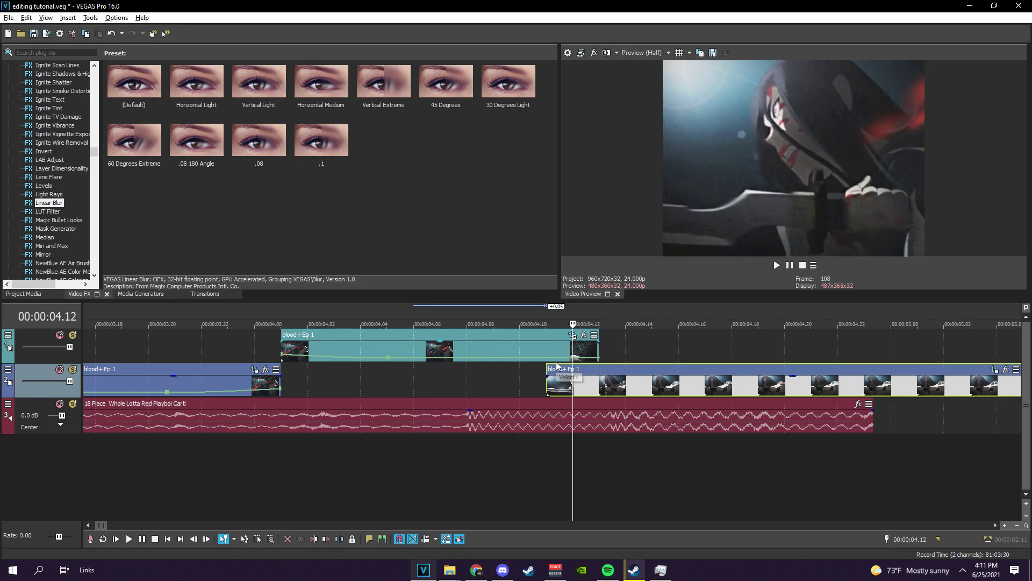
pyautogui.press('Left')
pyautogui.press('Left')
pyautogui.click(544, 353)
pyautogui.press('Right')
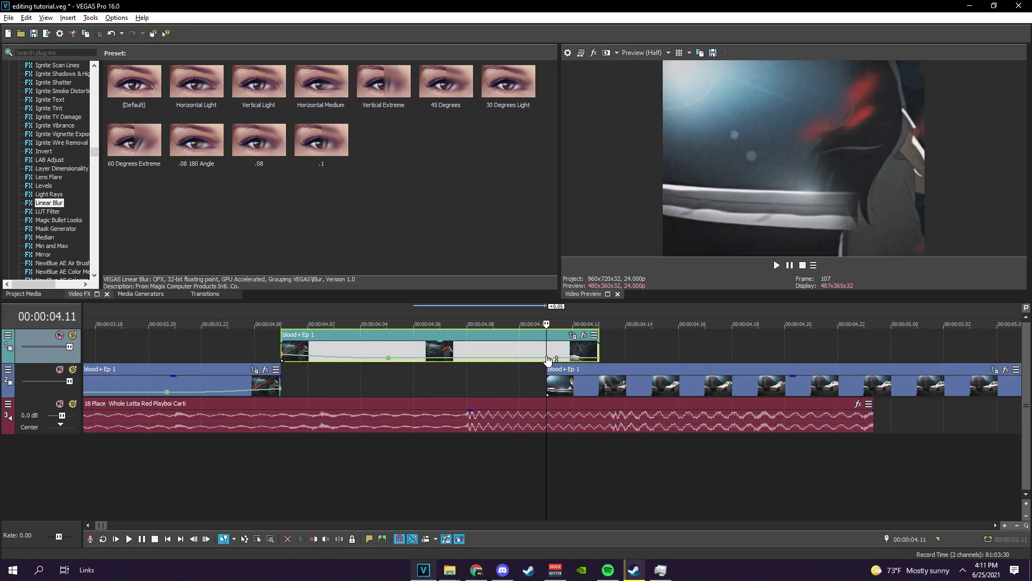
pyautogui.press('Right')
# Step: Play back the masked transition with the music from about 00:00:04.04
pyautogui.click(604, 387)
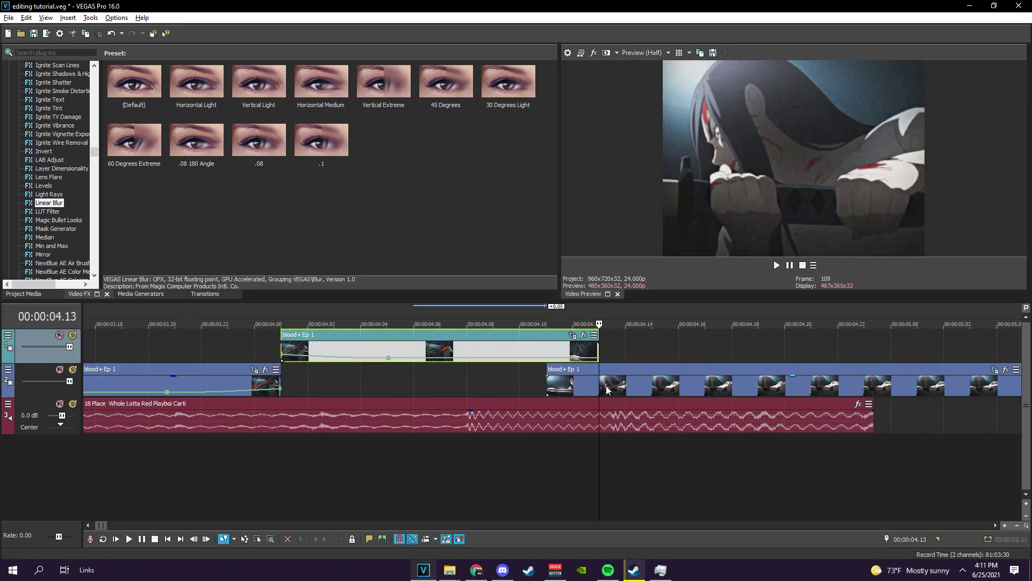
pyautogui.click(383, 382)
pyautogui.press('space')
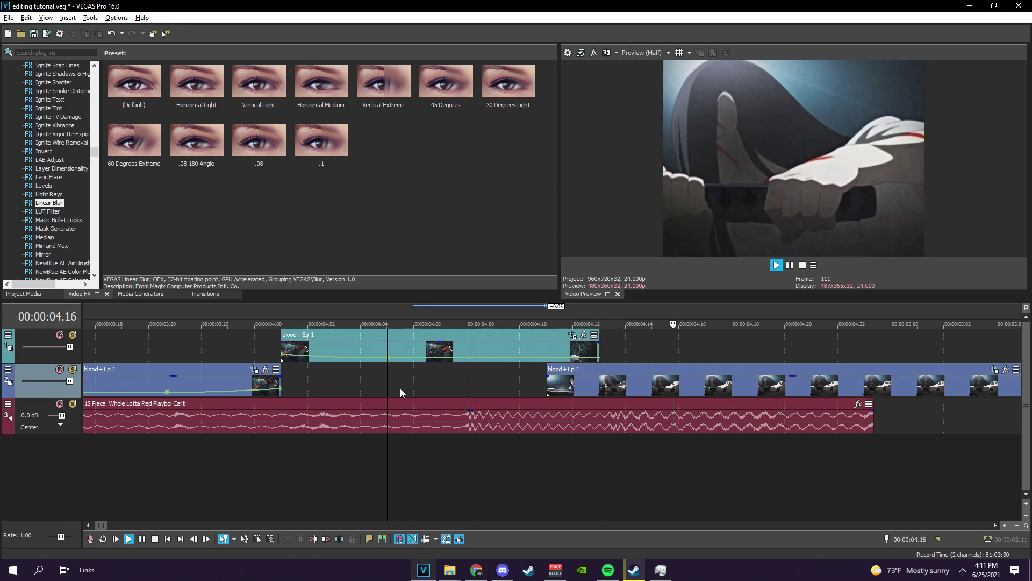
# Step: Play back the clips around the masked transition from several starting points to review the flow with the music
pyautogui.click(585, 389)
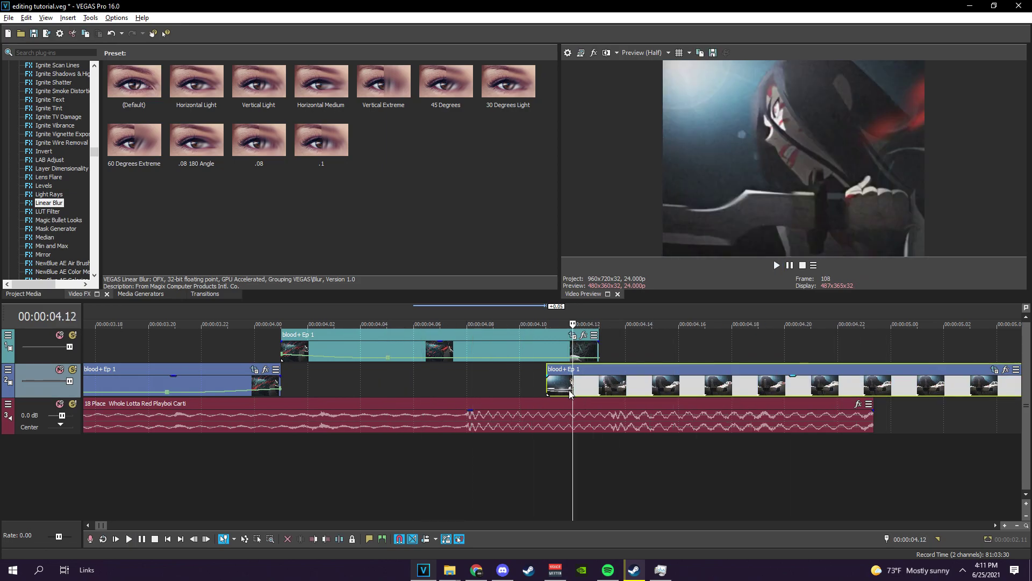
pyautogui.press('space')
pyautogui.press('space')
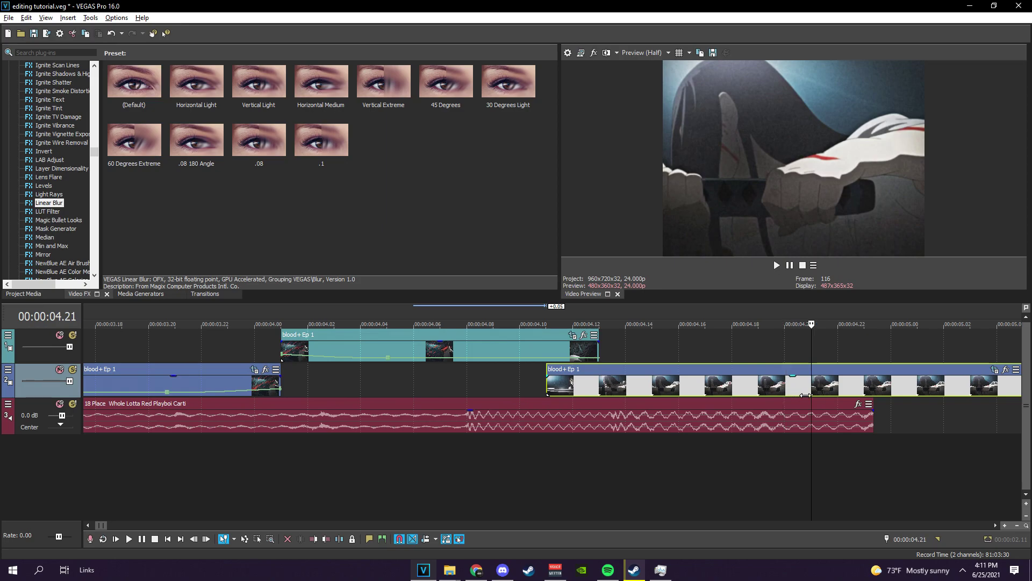
pyautogui.click(334, 382)
pyautogui.scroll(-3, 288, 385)
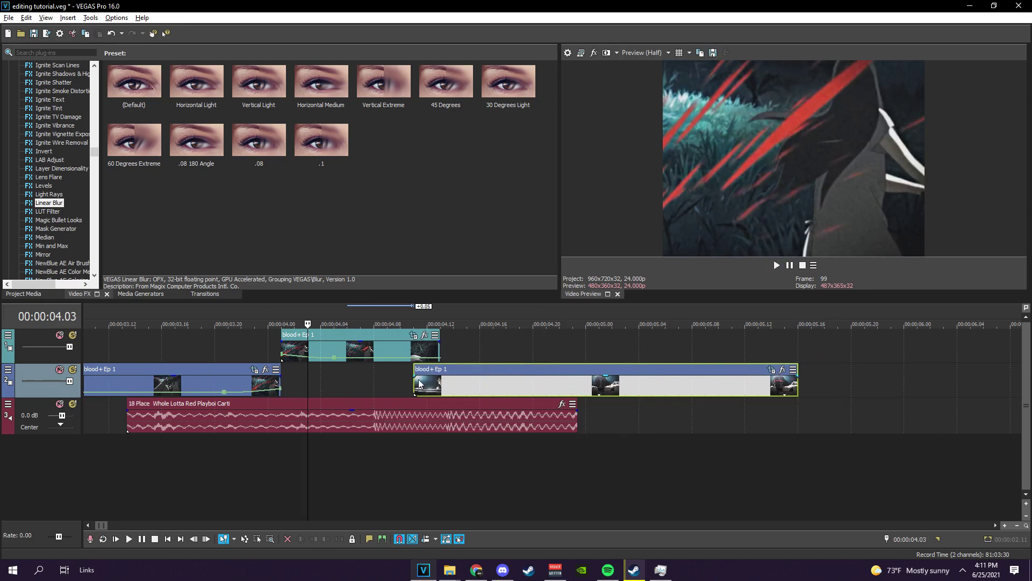
pyautogui.click(231, 347)
pyautogui.scroll(-3, 241, 354)
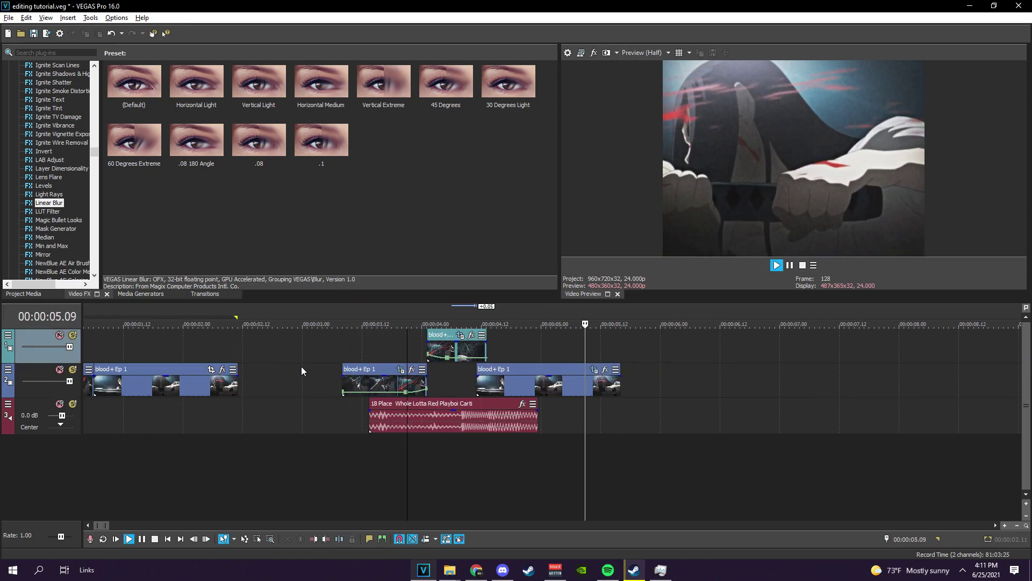
pyautogui.click(346, 353)
pyautogui.click(350, 352)
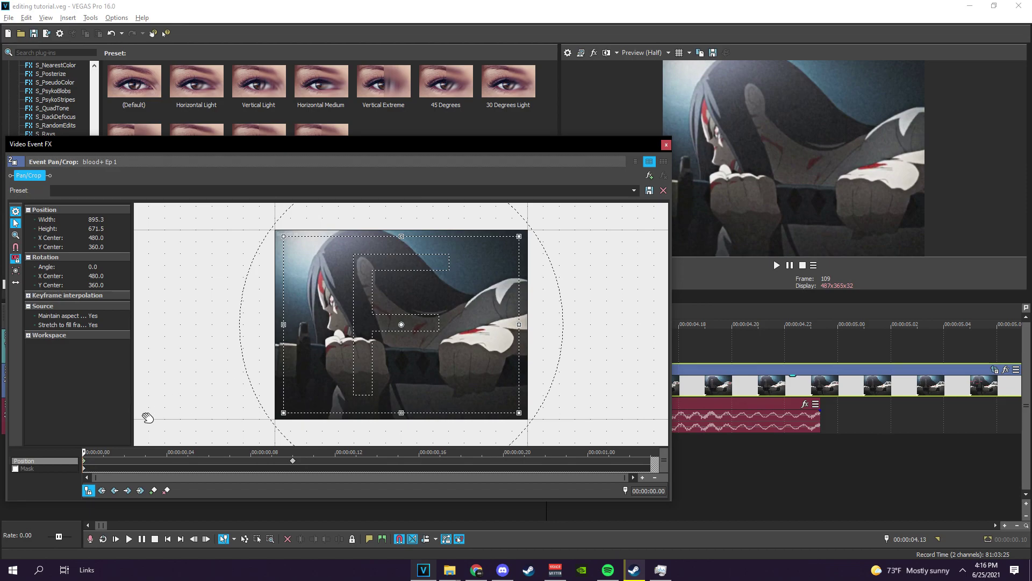
# Step: Examine the Pan/Crop framing of the clip starting at 00:00:04.13 frame by frame from 00:00:00.00 to 00:00:00.05
pyautogui.moveTo(92, 460)
pyautogui.mouseDown()
pyautogui.moveTo(129, 458)
pyautogui.moveTo(80, 455)
pyautogui.mouseUp()
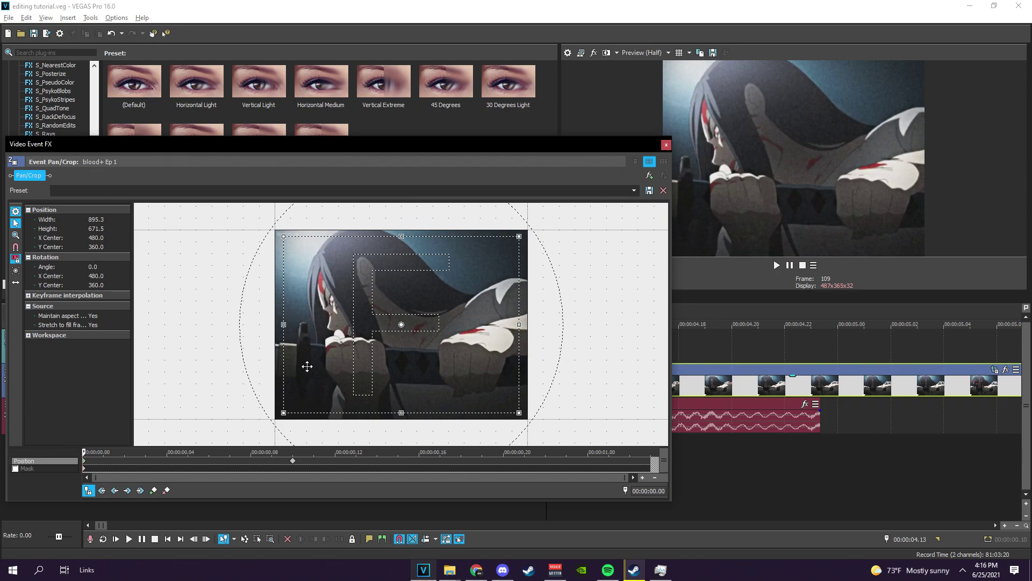
pyautogui.click(104, 452)
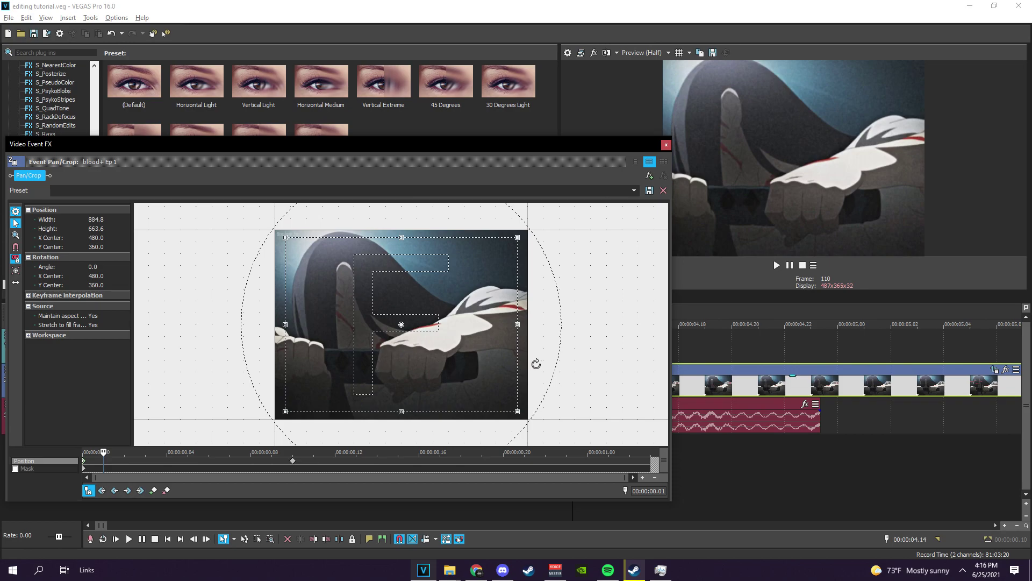
pyautogui.click(124, 458)
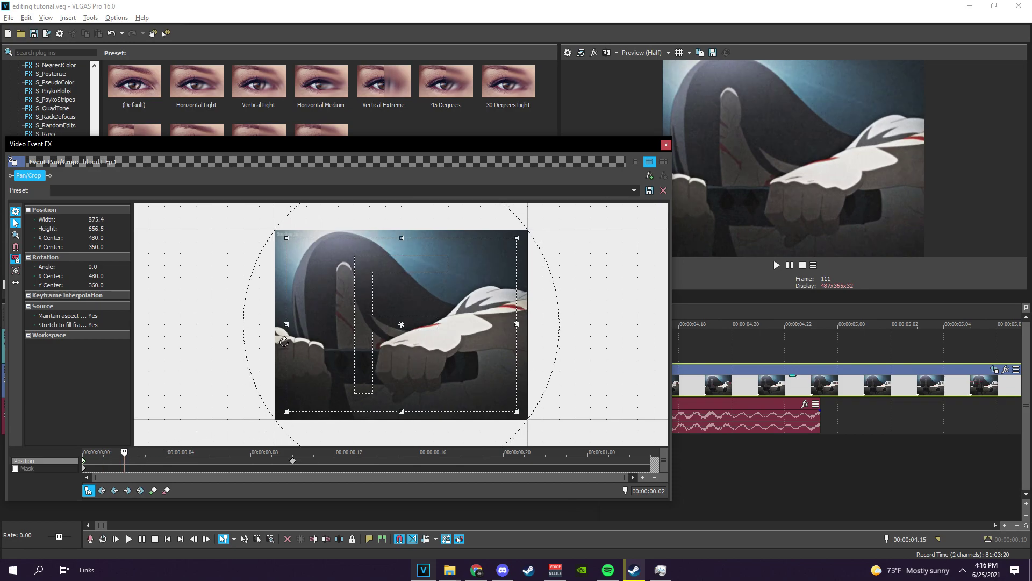
pyautogui.click(148, 458)
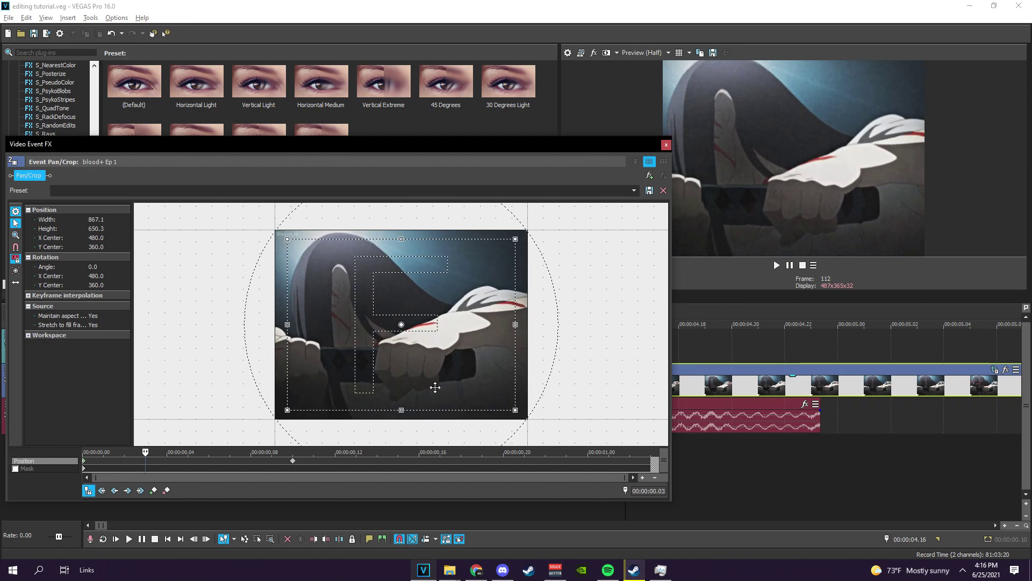
pyautogui.click(167, 458)
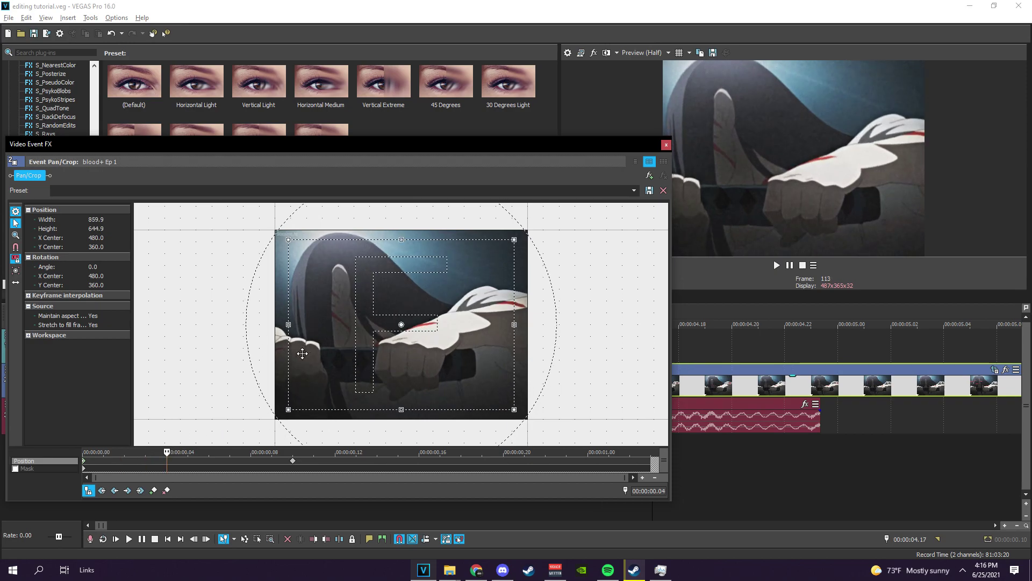
pyautogui.click(187, 458)
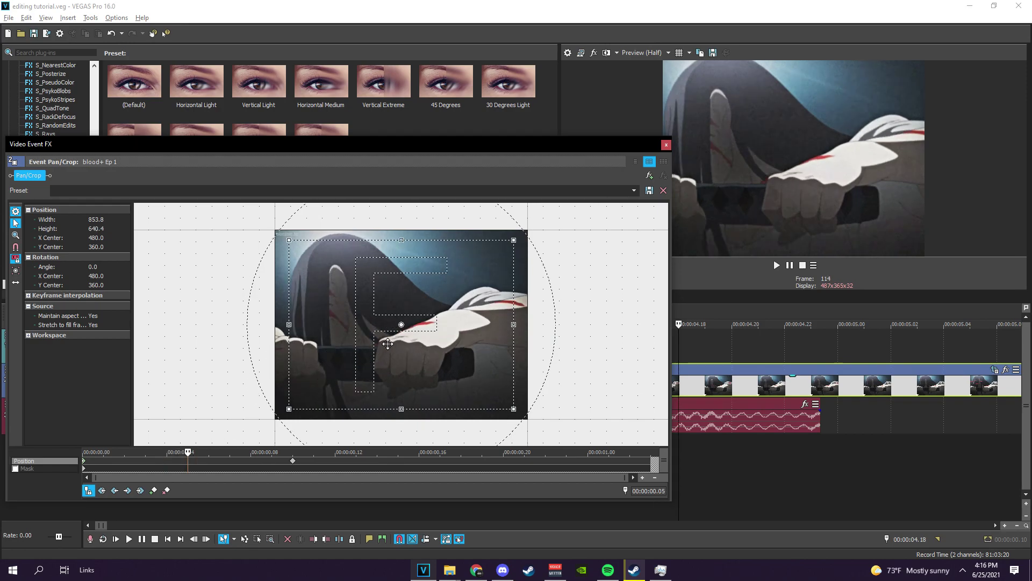
pyautogui.moveTo(179, 460); pyautogui.dragTo(84, 457)
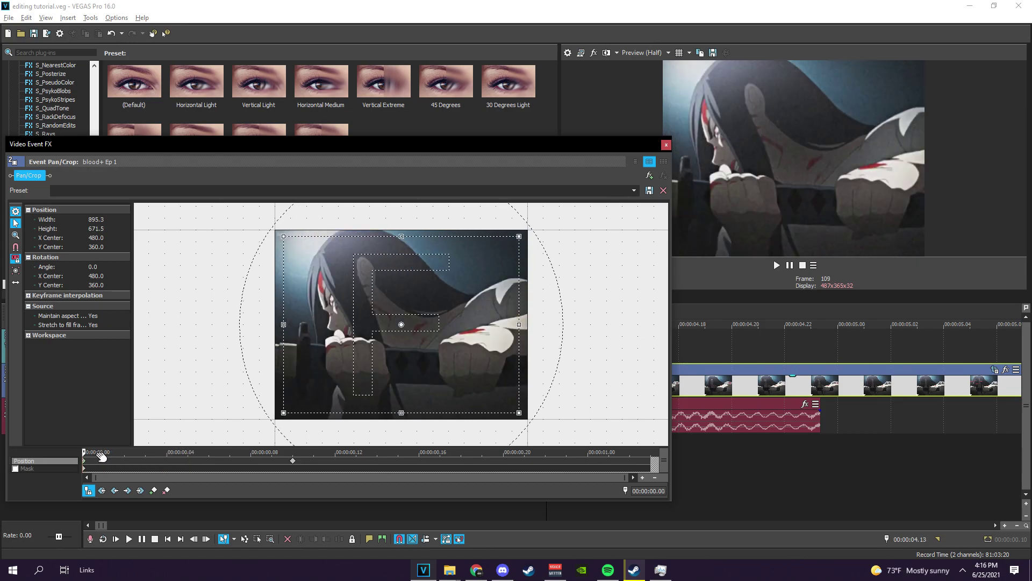
# Step: Nudge the crop frame left at Pan/Crop time 00:00:00.00 until its X Center is 459.6
pyautogui.press('Left')
pyautogui.press('Left')
pyautogui.press('Left')
pyautogui.press('Left')
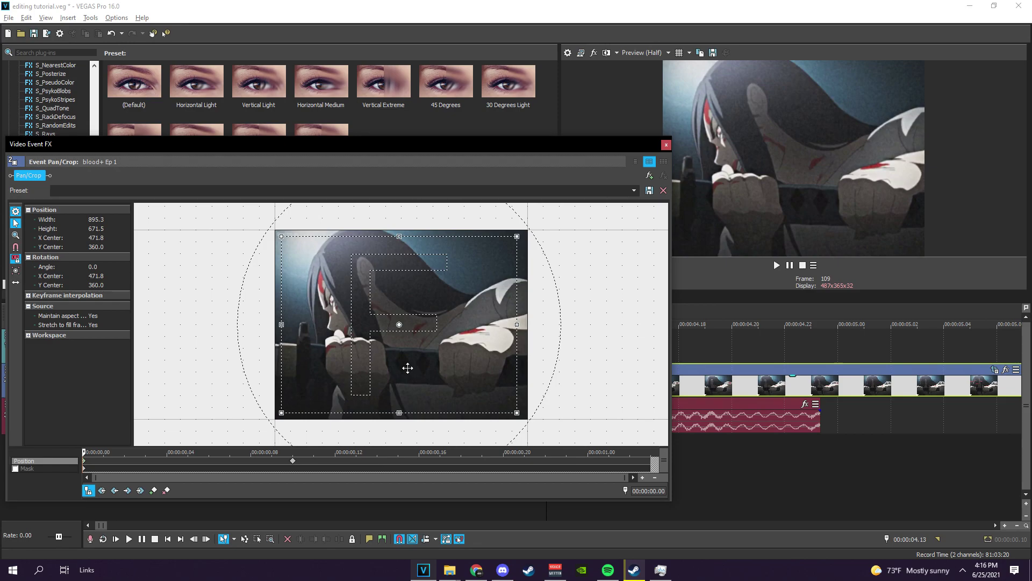
pyautogui.hotkey('ctrl', 'z')
pyautogui.press('Left')
pyautogui.press('Left')
pyautogui.press('Left')
pyautogui.press('Left')
pyautogui.press('Left')
pyautogui.press('Left')
pyautogui.press('Left')
pyautogui.press('Left')
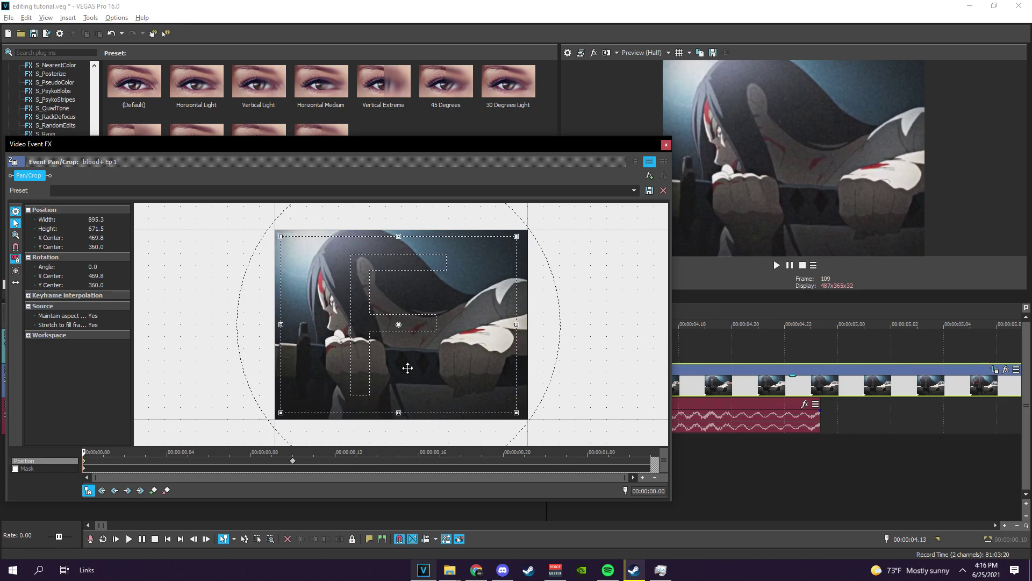
pyautogui.press('Left')
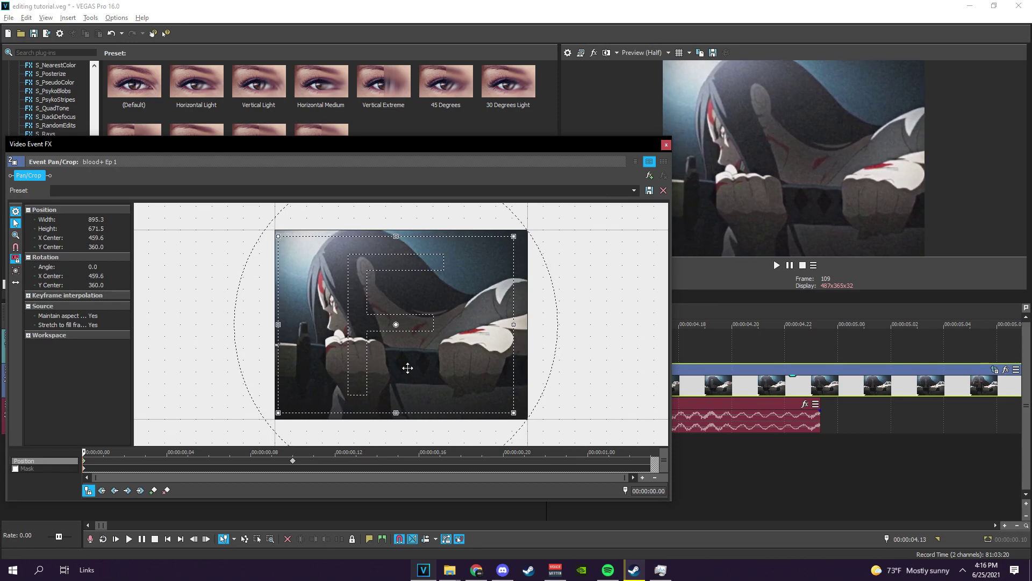
# Step: Add a Pan/Crop keyframe at 00:00:00.01 with the crop frame shifted right to an X Center of 488.2
pyautogui.click(102, 452)
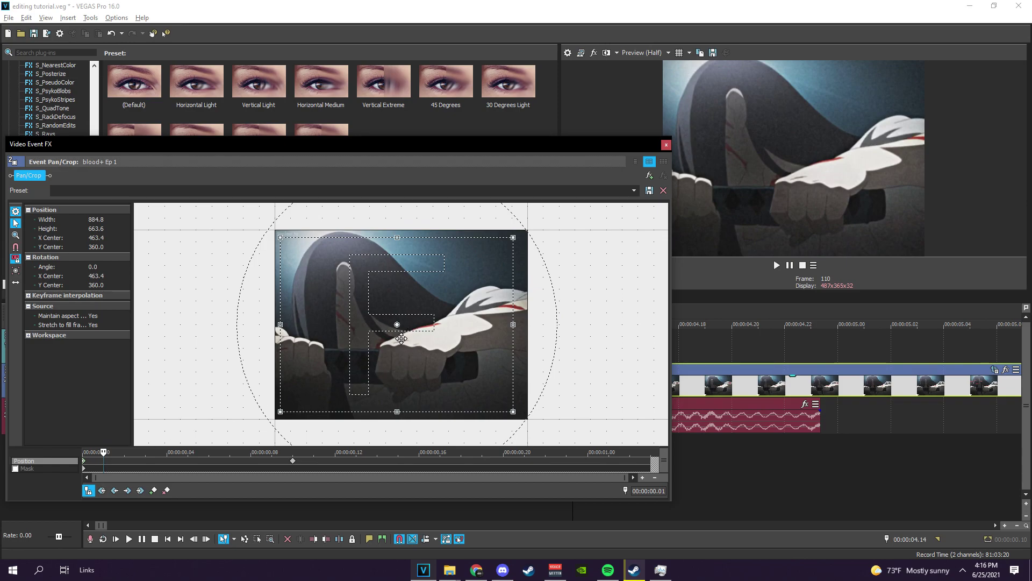
pyautogui.press('Right')
pyautogui.press('Right')
pyautogui.press('Right')
pyautogui.press('Right')
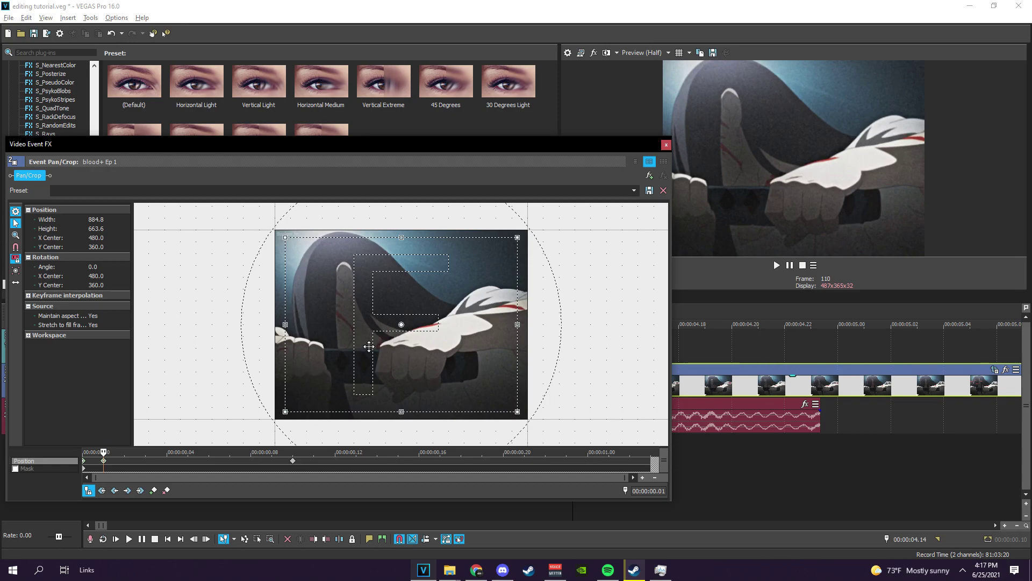
pyautogui.press('Right')
pyautogui.press('Right')
pyautogui.press('Right')
pyautogui.press('Right')
pyautogui.press('Right')
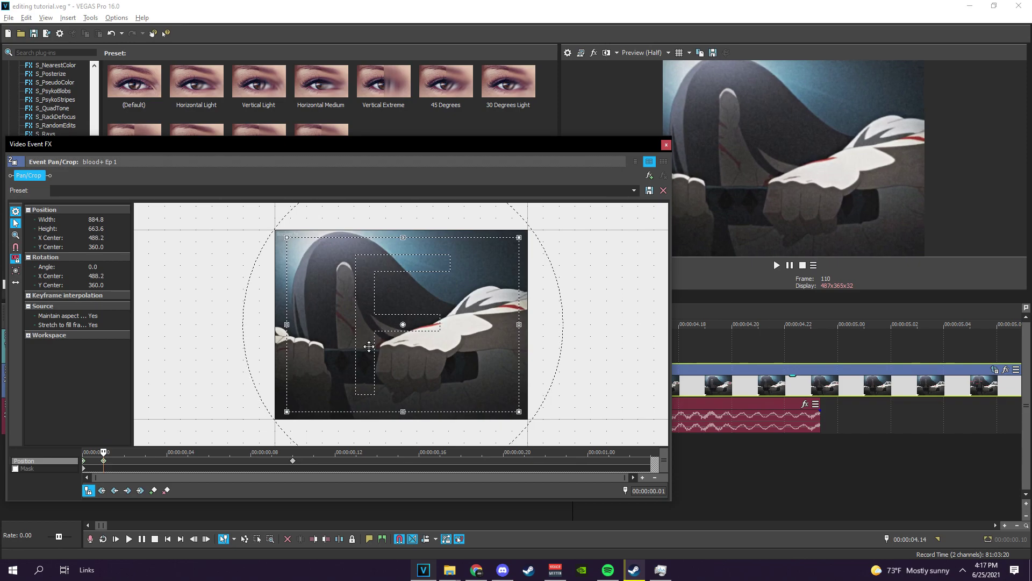
# Step: Keyframe the crop frame at X Center 473.9 at 00:00:00.02 and nudge it to the right at 00:00:00.03
pyautogui.click(118, 456)
pyautogui.moveTo(360, 392); pyautogui.dragTo(359, 392)
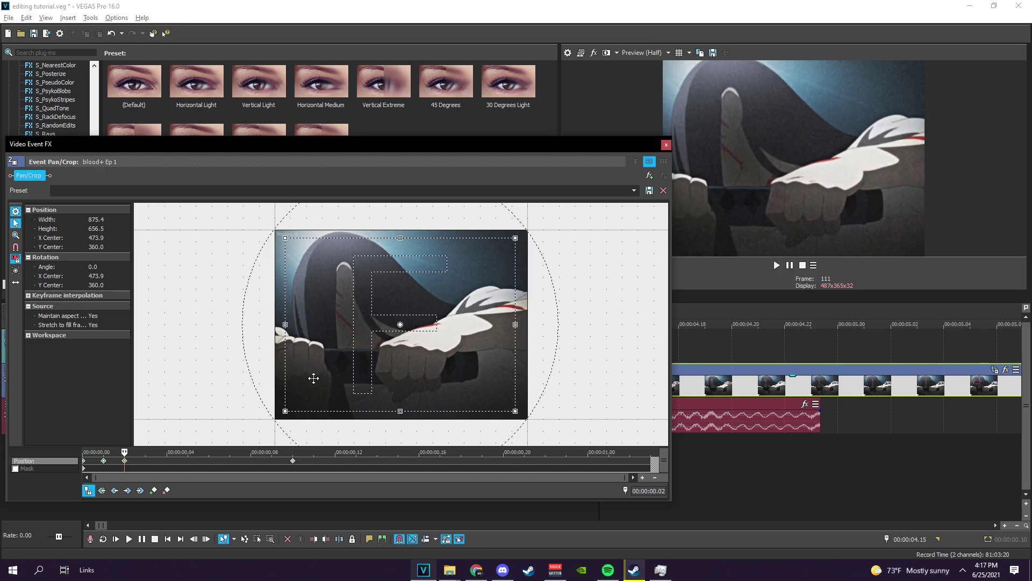
pyautogui.click(153, 458)
pyautogui.press('Right')
pyautogui.press('Right')
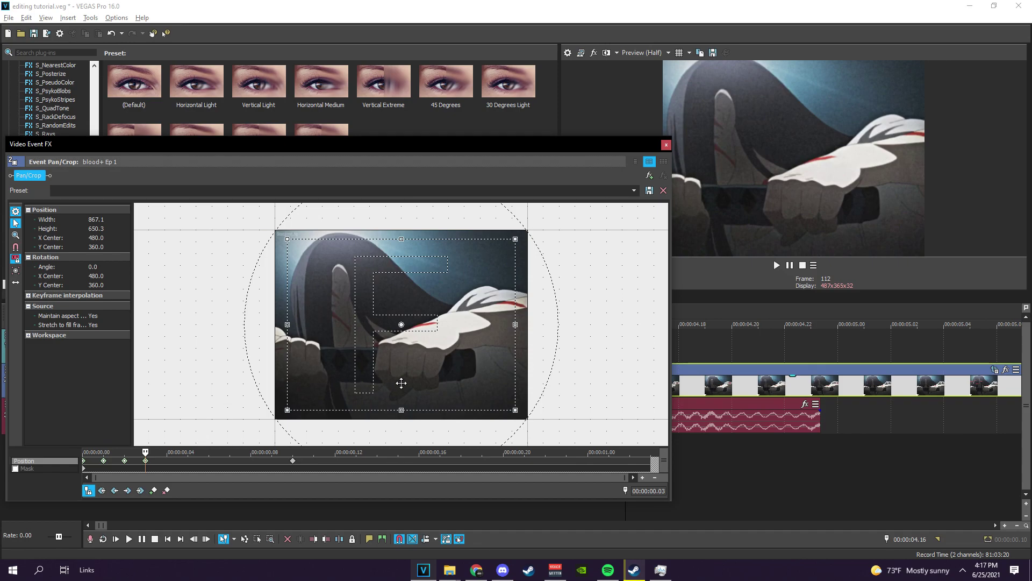
# Step: Finish the shake with Pan/Crop keyframes at X Center 478.0 at 00:00:00.04 and 480.0 at 00:00:00.05, and close the Pan/Crop window
pyautogui.click(168, 458)
pyautogui.press('Left')
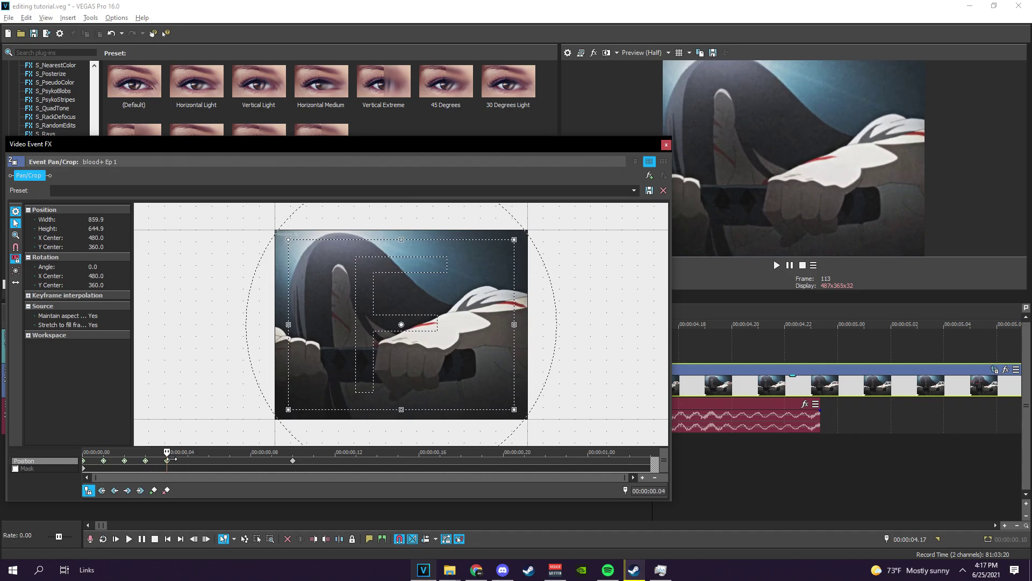
pyautogui.press('Left')
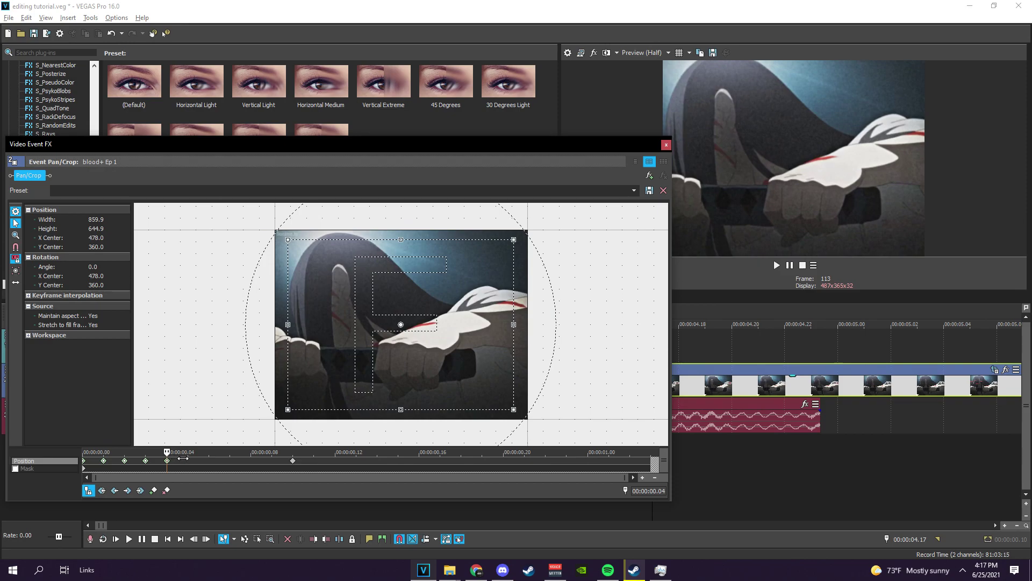
pyautogui.click(187, 454)
pyautogui.press('Up')
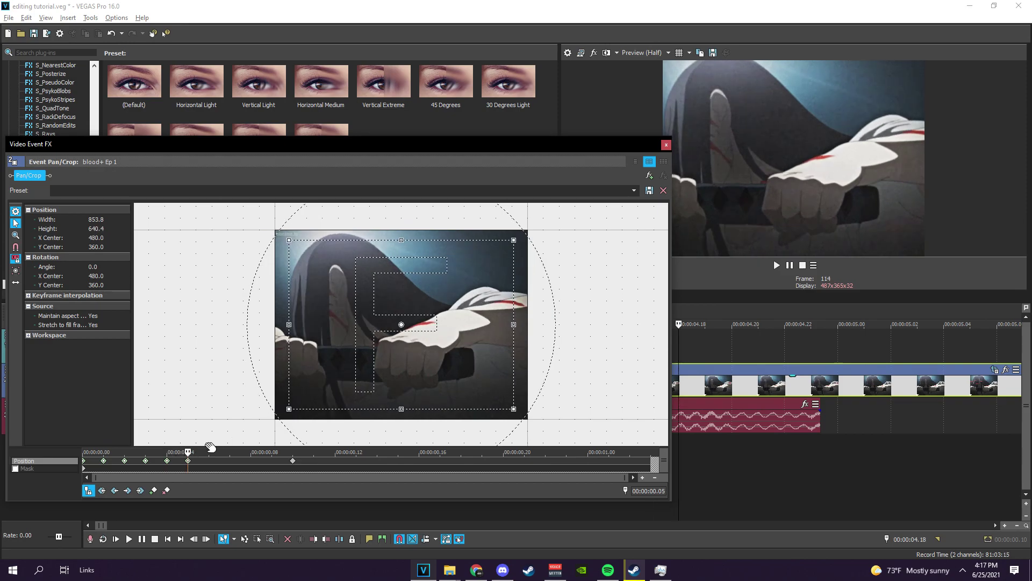
pyautogui.click(666, 145)
# Step: Play back the transition with the new shake from just before the masked clip
pyautogui.moveTo(780, 349); pyautogui.dragTo(445, 347)
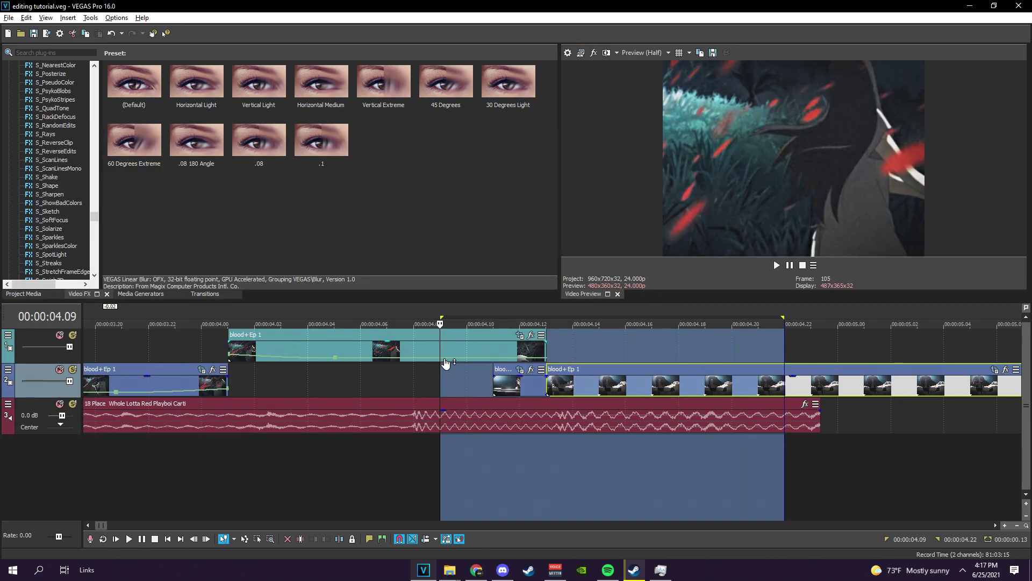
pyautogui.scroll(-4, 444, 345)
pyautogui.click(445, 342)
pyautogui.press('space')
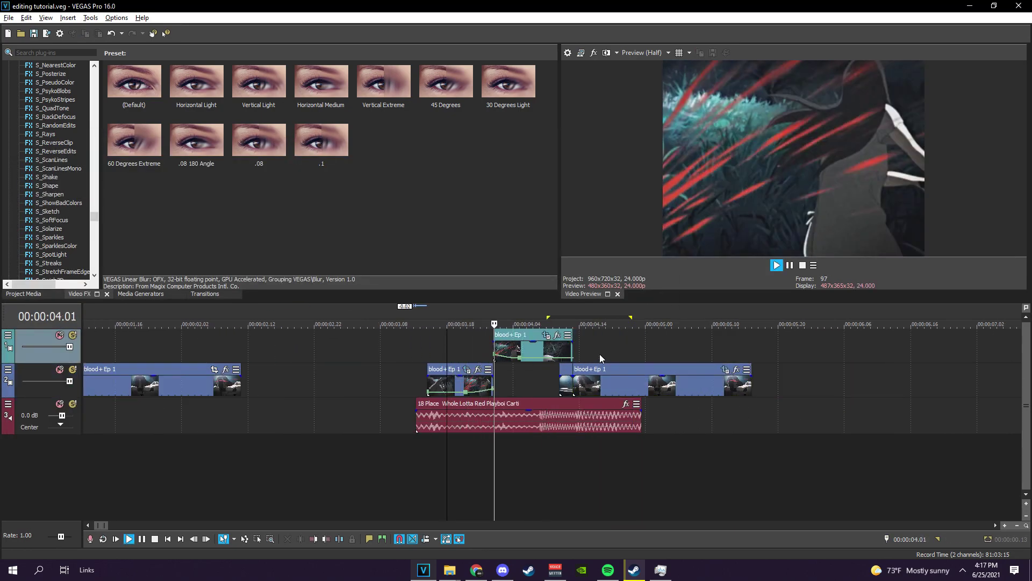
pyautogui.press('space')
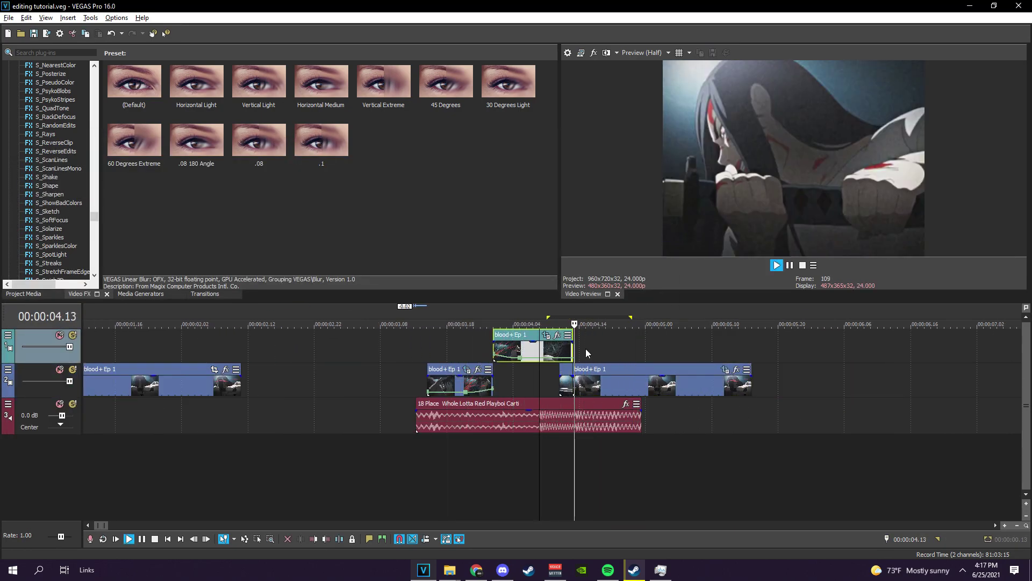
# Step: Trim the song's end to 00:00:04.23 and split the last video clip at the same point
pyautogui.scroll(2, 579, 386)
pyautogui.moveTo(546, 389); pyautogui.dragTo(582, 389)
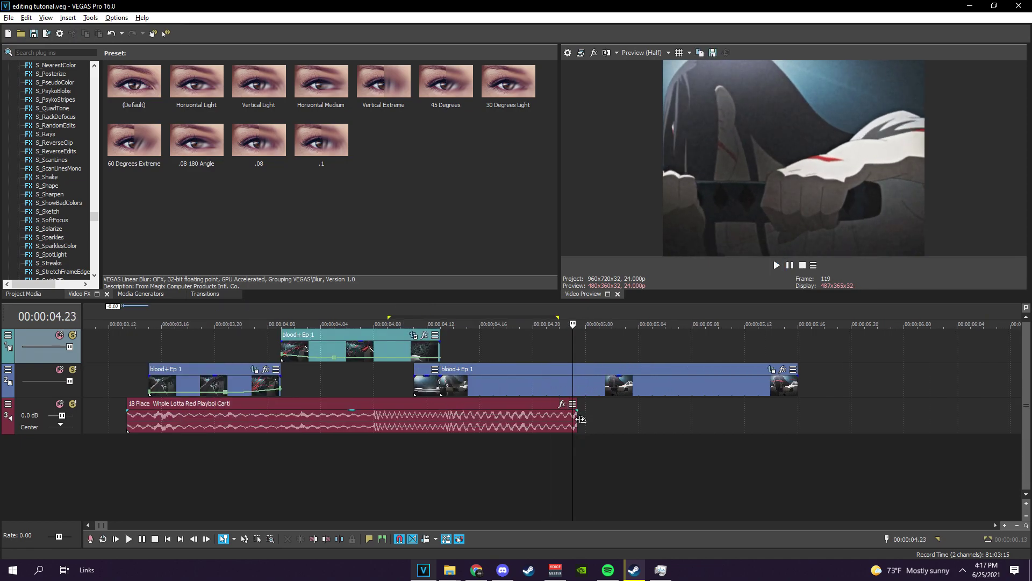
pyautogui.moveTo(578, 425); pyautogui.dragTo(572, 426)
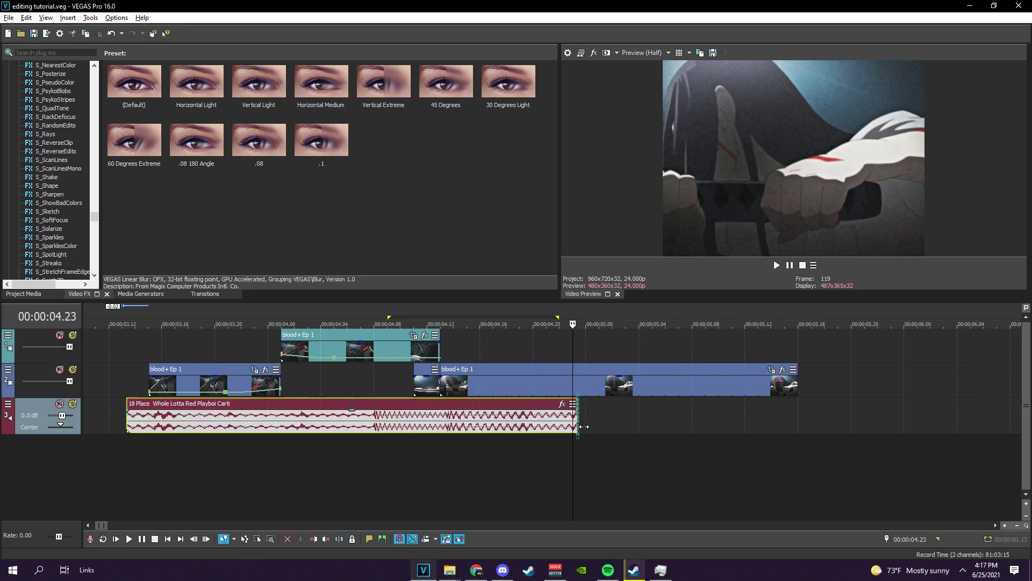
pyautogui.click(574, 390)
pyautogui.press('s')
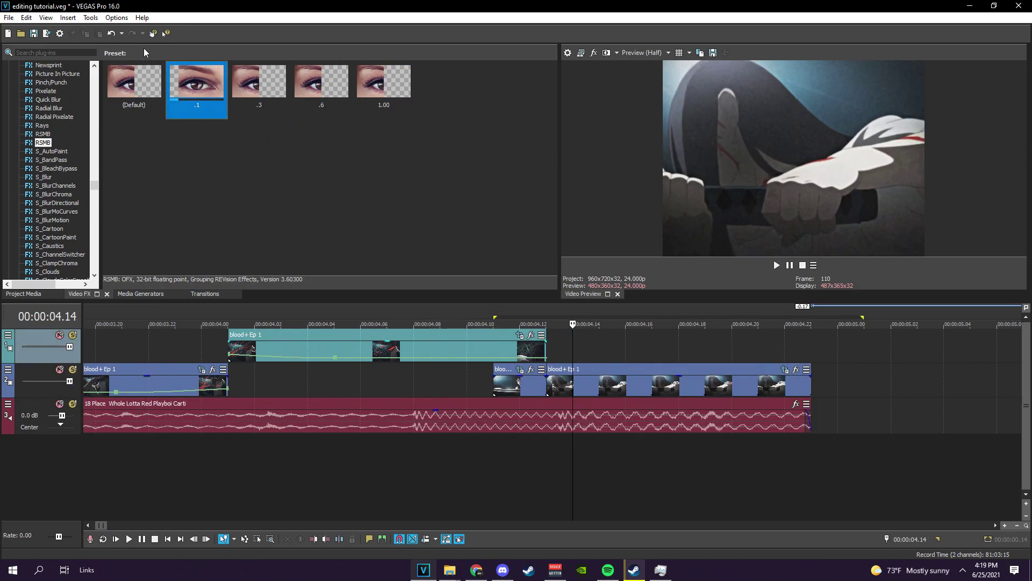
# Step: Apply the RSMB effect's .3 preset to the clip starting at 00:00:04.13 and play back the result
pyautogui.moveTo(258, 86); pyautogui.dragTo(610, 371)
pyautogui.click(666, 145)
pyautogui.moveTo(816, 348); pyautogui.dragTo(527, 352)
pyautogui.press('space')
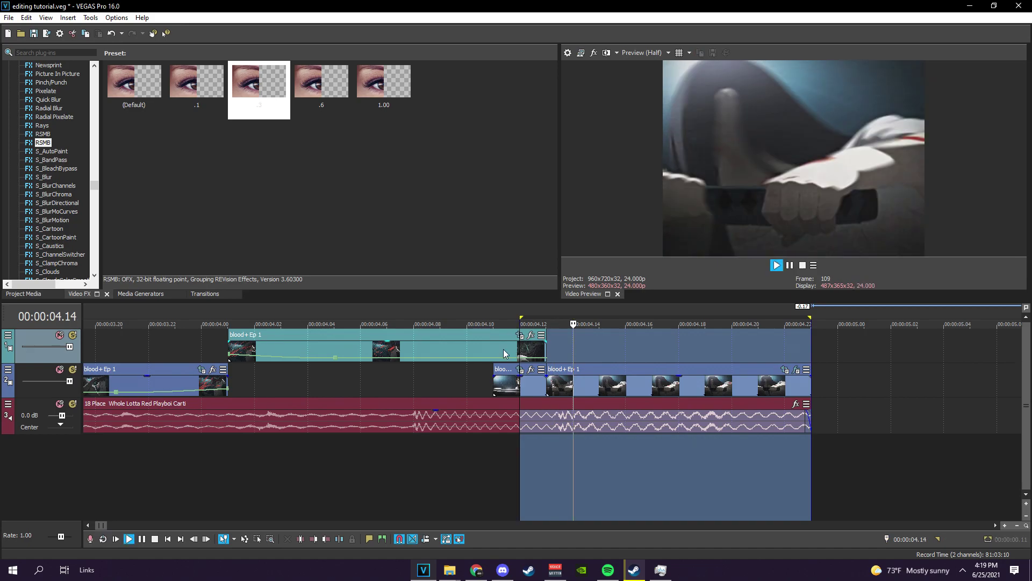
pyautogui.press('space')
pyautogui.click(468, 356)
pyautogui.press('space')
pyautogui.press('space')
# Step: Apply the Linear Blur preset ".08 180 Angle" to the short clip starting at 00:00:04.11
pyautogui.click(497, 383)
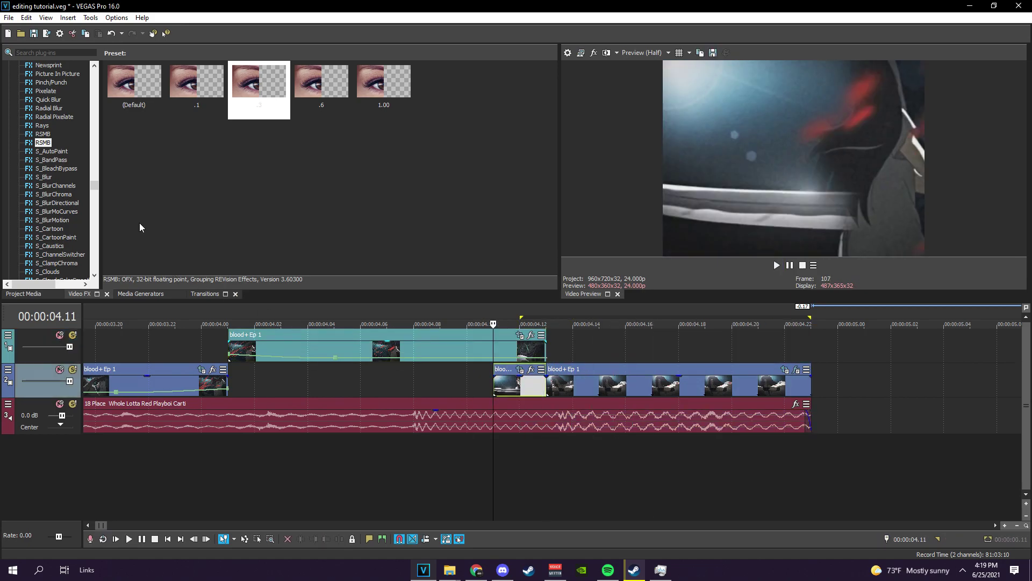
pyautogui.moveTo(94, 186); pyautogui.dragTo(98, 158)
pyautogui.click(50, 127)
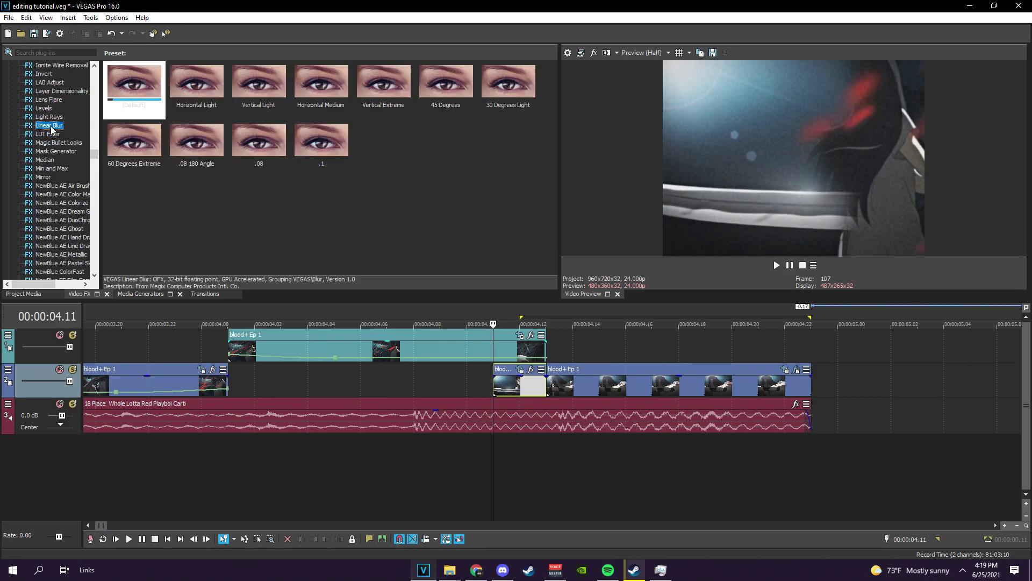
pyautogui.moveTo(202, 147); pyautogui.dragTo(479, 318)
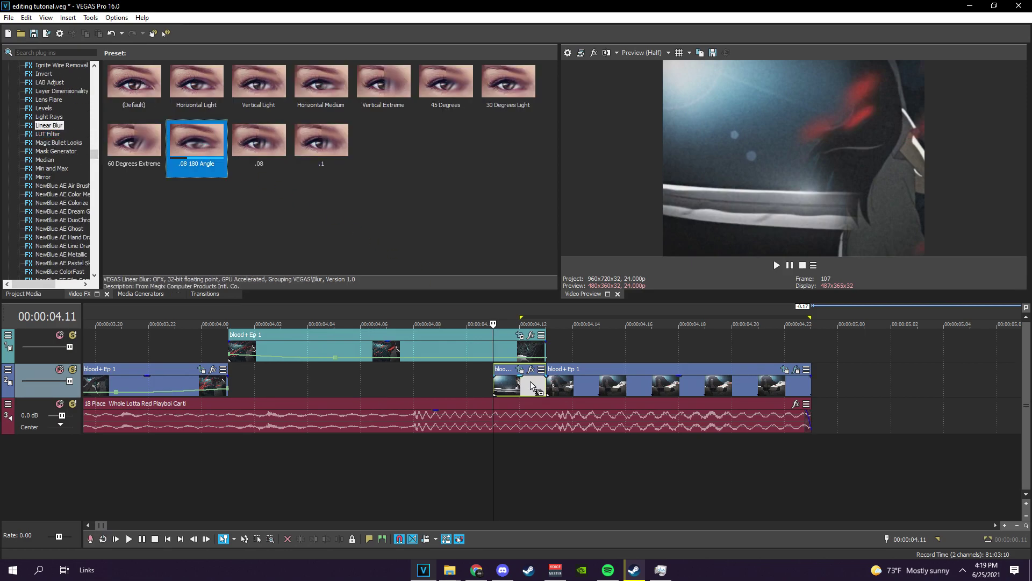
pyautogui.moveTo(532, 385); pyautogui.dragTo(533, 384)
pyautogui.click(668, 144)
# Step: Play back the blurred transition from 00:00:04.04 to check the motion
pyautogui.click(652, 356)
pyautogui.moveTo(652, 356); pyautogui.dragTo(308, 338)
pyautogui.press('space')
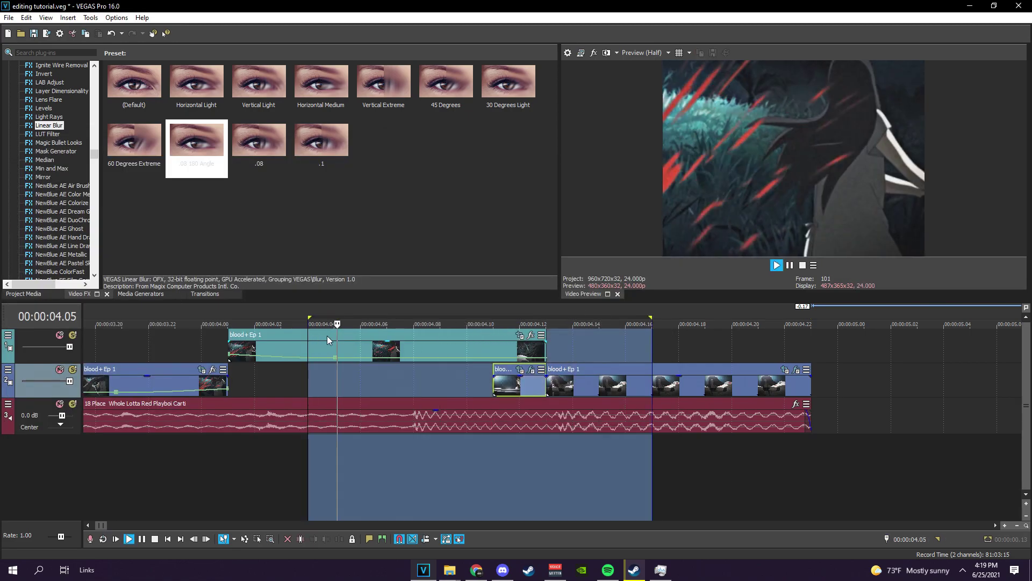
pyautogui.click(467, 345)
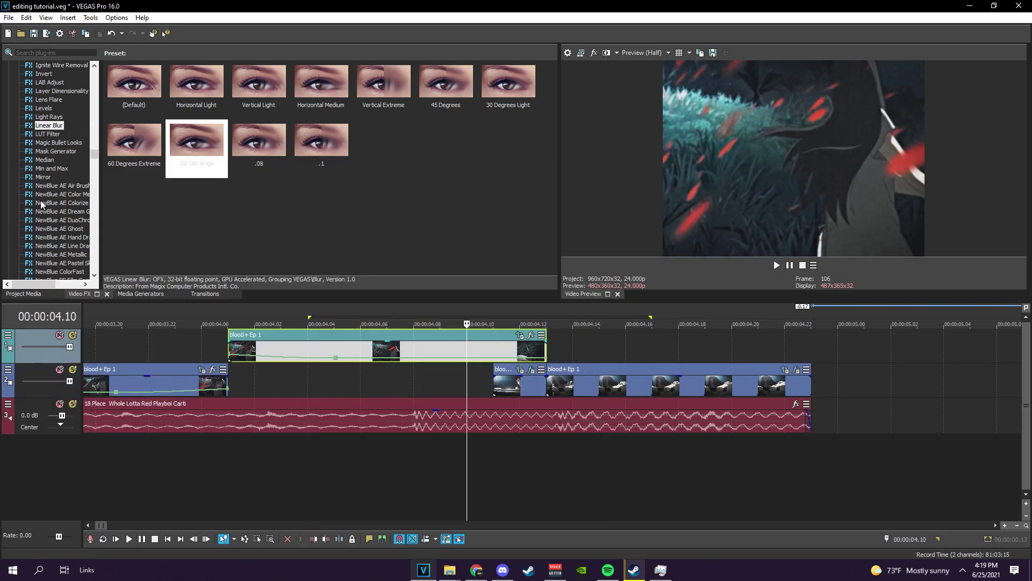
# Step: Apply the RSMB effect's .3 preset to the upper-track clip starting at 00:00:04.00
pyautogui.scroll(-10, 41, 204)
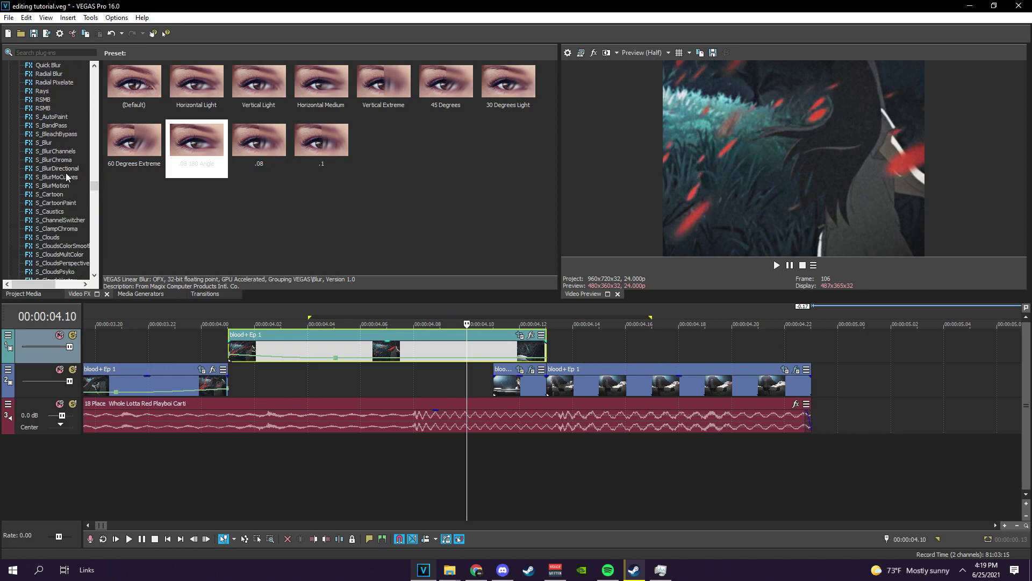
pyautogui.scroll(3, 66, 177)
pyautogui.click(43, 186)
pyautogui.moveTo(245, 89); pyautogui.dragTo(502, 355)
pyautogui.click(664, 145)
# Step: Play back the range from 00:00:03.21 to 00:00:04.15 to check the motion blur through the transition
pyautogui.moveTo(599, 335); pyautogui.dragTo(129, 308)
pyautogui.press('space')
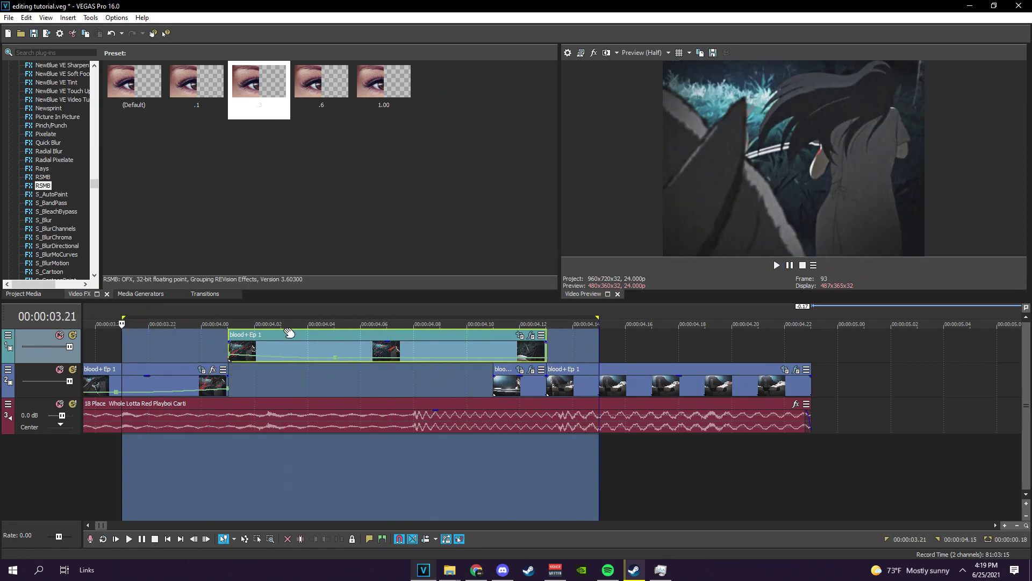
pyautogui.click(452, 354)
pyautogui.press('space')
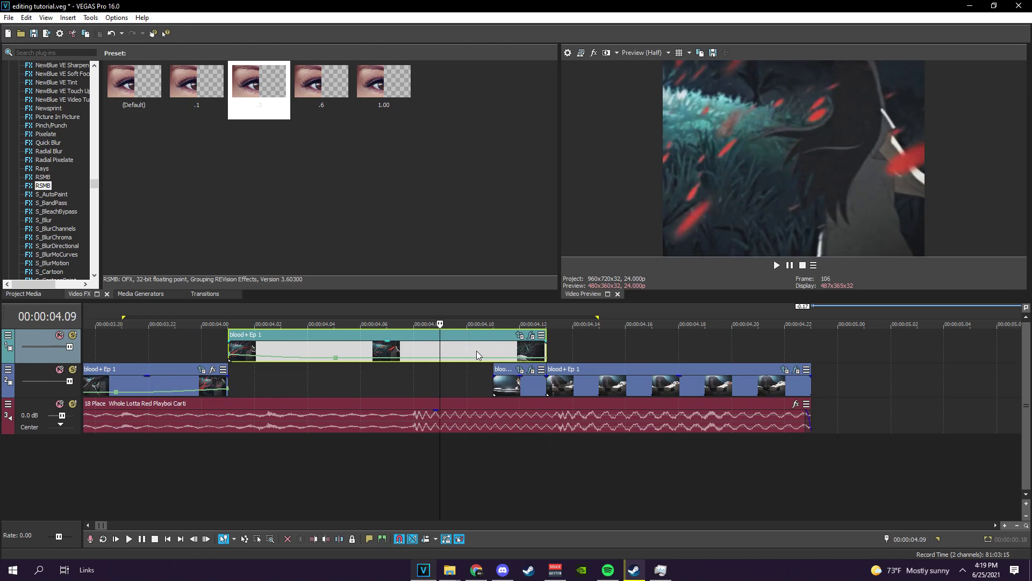
pyautogui.press('space')
pyautogui.press('space')
pyautogui.press('space')
pyautogui.press('space')
pyautogui.press('space')
pyautogui.click(572, 356)
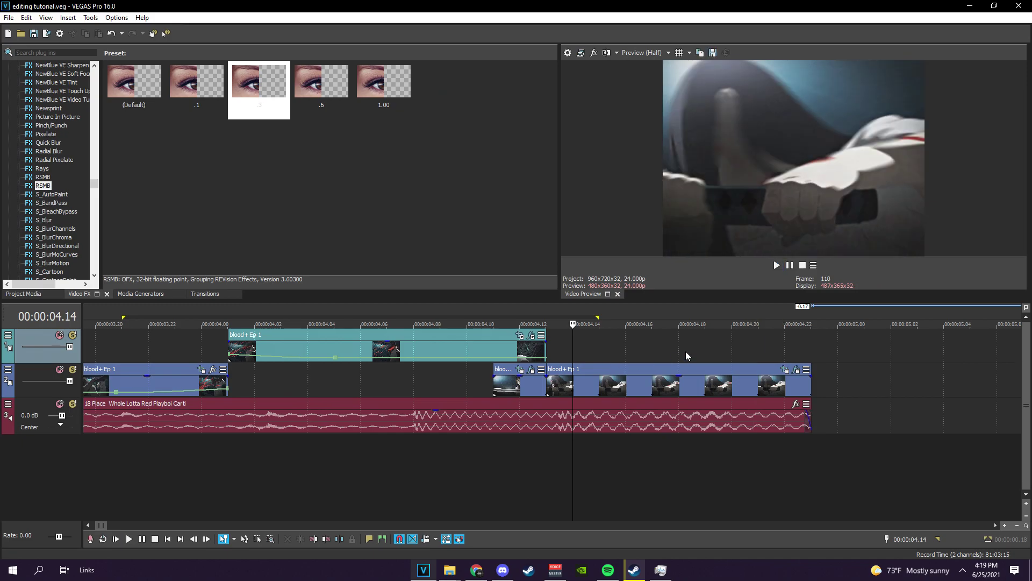
# Step: Keyframe the last clip's Pan/Crop to 879.3 × 659.5 at 00:00:00.08 and 960 × 720 at 00:00:00.09, and save the project
pyautogui.click(785, 370)
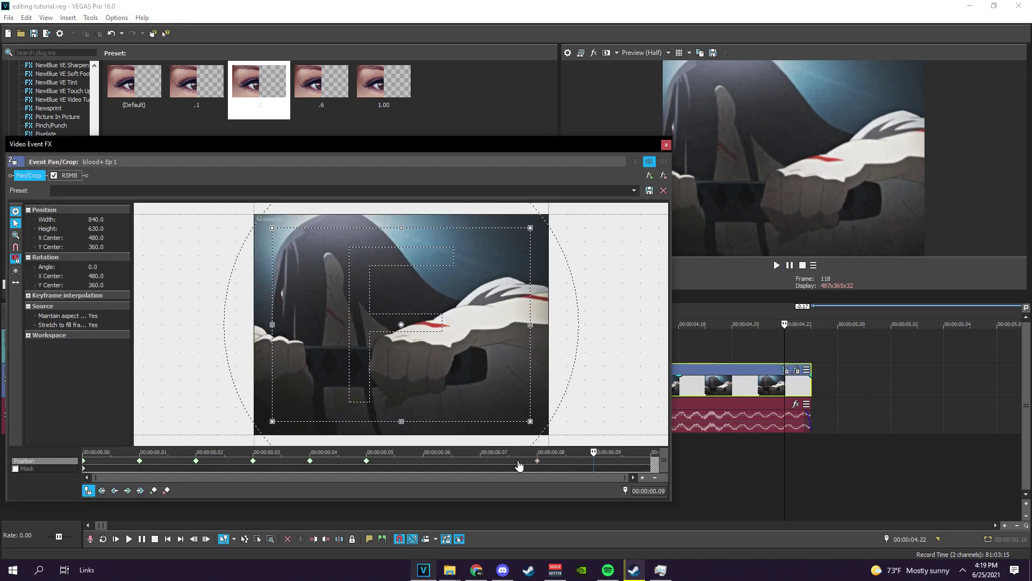
pyautogui.click(536, 459)
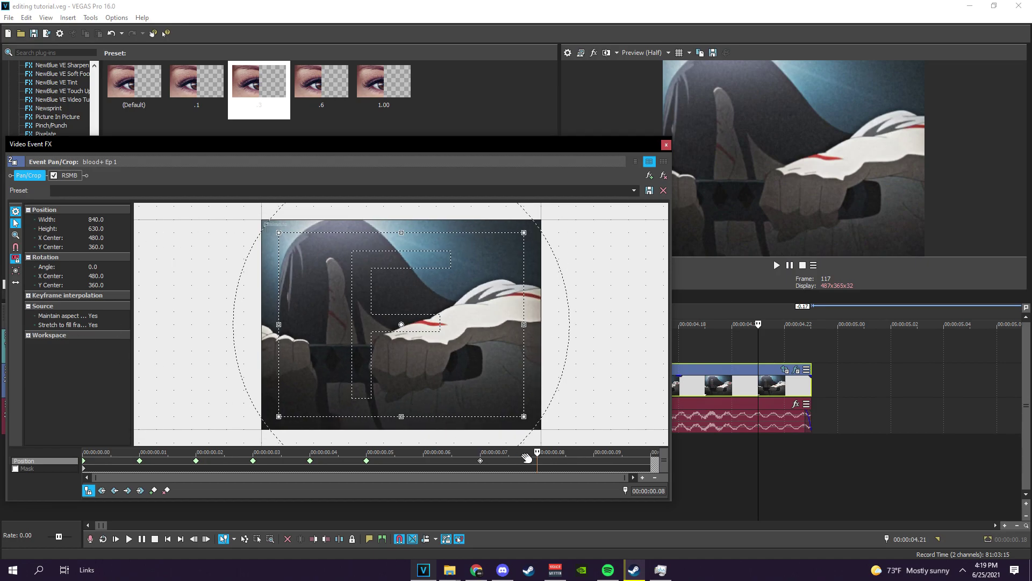
pyautogui.moveTo(415, 425); pyautogui.dragTo(415, 428)
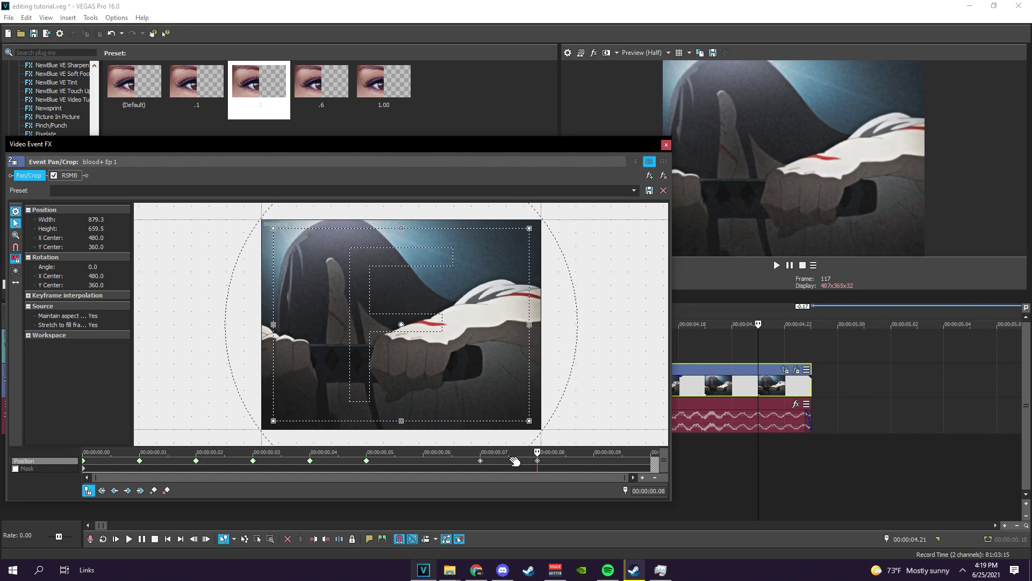
pyautogui.moveTo(544, 458); pyautogui.dragTo(604, 457)
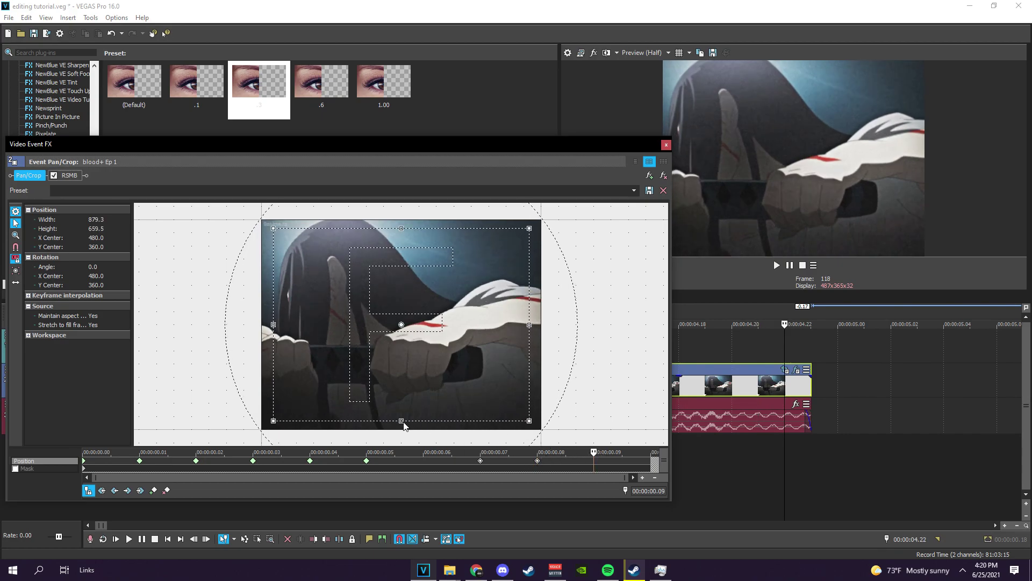
pyautogui.moveTo(416, 435); pyautogui.dragTo(414, 433)
pyautogui.hotkey('ctrl', 's')
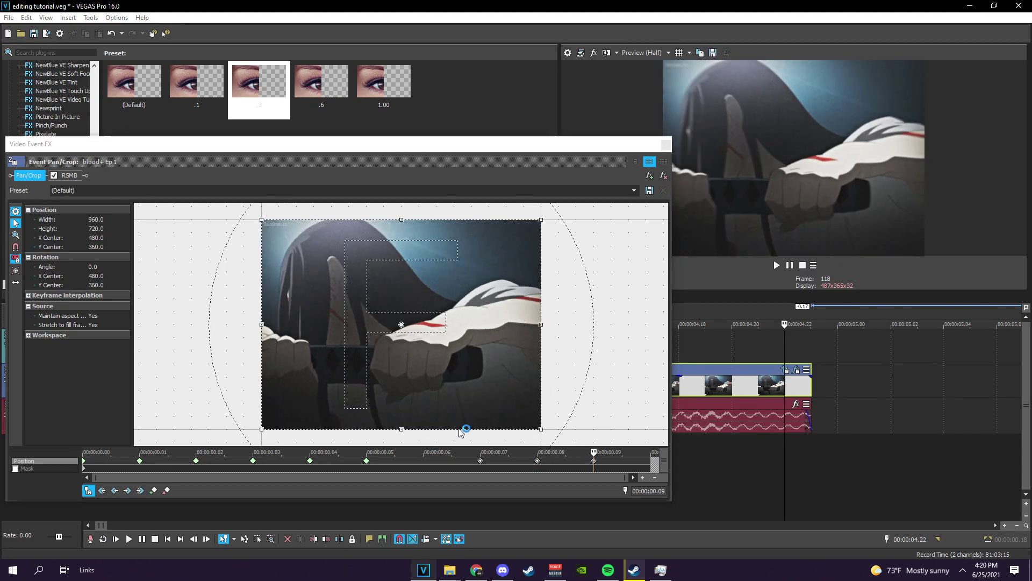
pyautogui.click(667, 145)
pyautogui.click(666, 145)
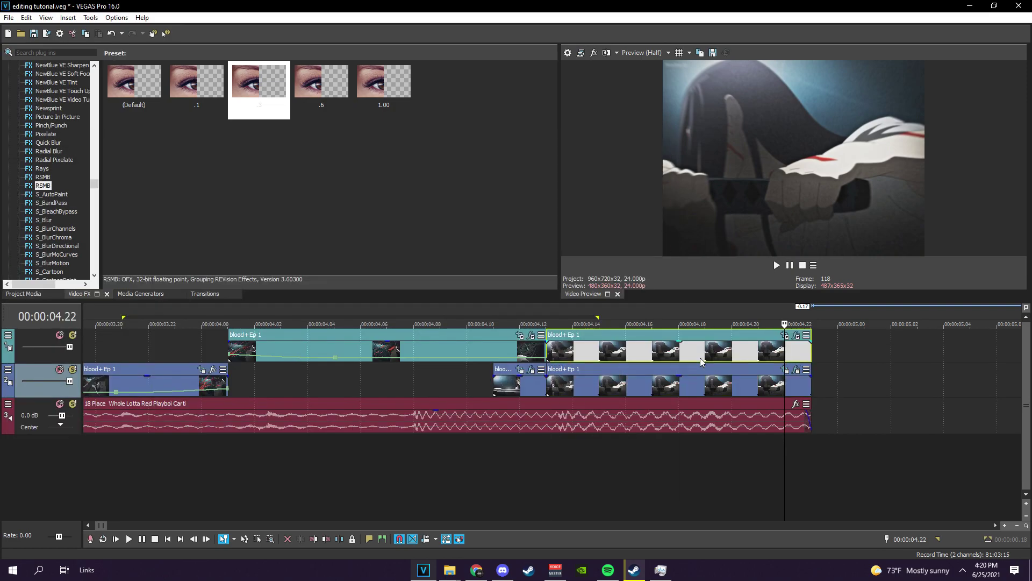
# Step: Split the last clip's copy on the upper track at 00:00:04.20 and delete the part before the split
pyautogui.press('End')
pyautogui.click(700, 357)
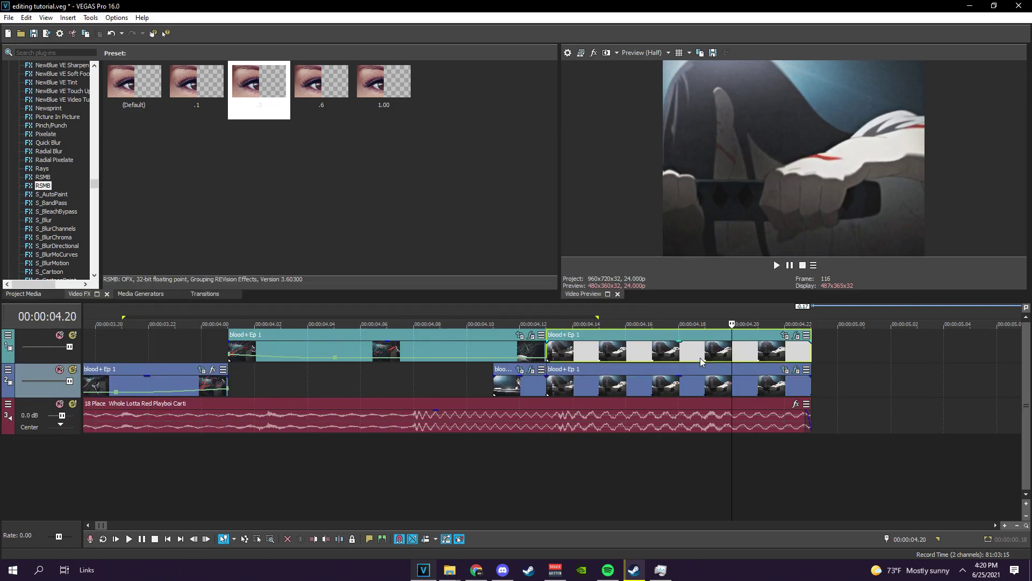
pyautogui.press('s')
pyautogui.press('Delete')
# Step: Try to enlarge the short upper clip's Pan/Crop frame to 1,200 × 900 at 00:00:00.02, and undo the change
pyautogui.click(742, 353)
pyautogui.press('Right')
pyautogui.press('Right')
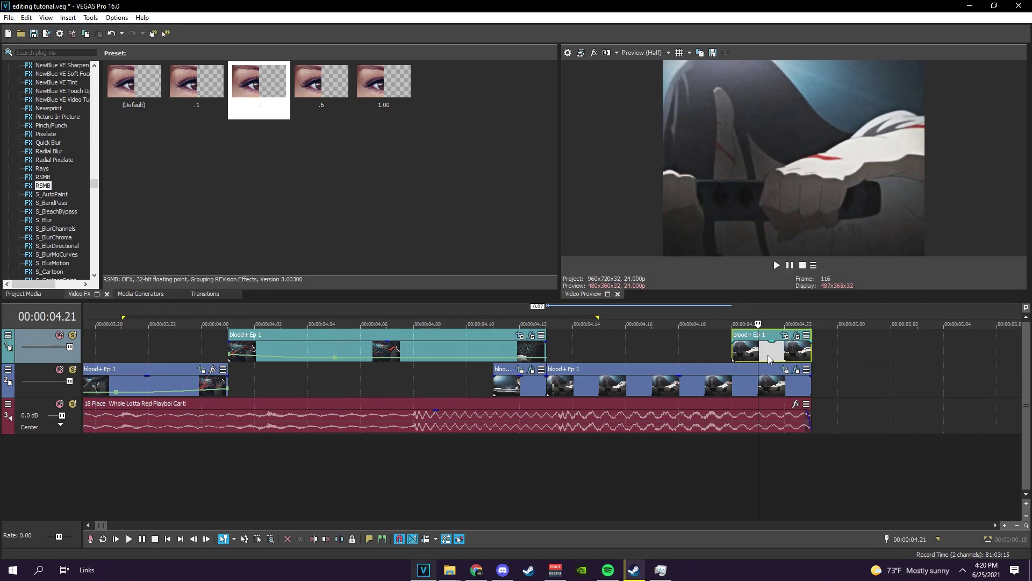
pyautogui.click(786, 336)
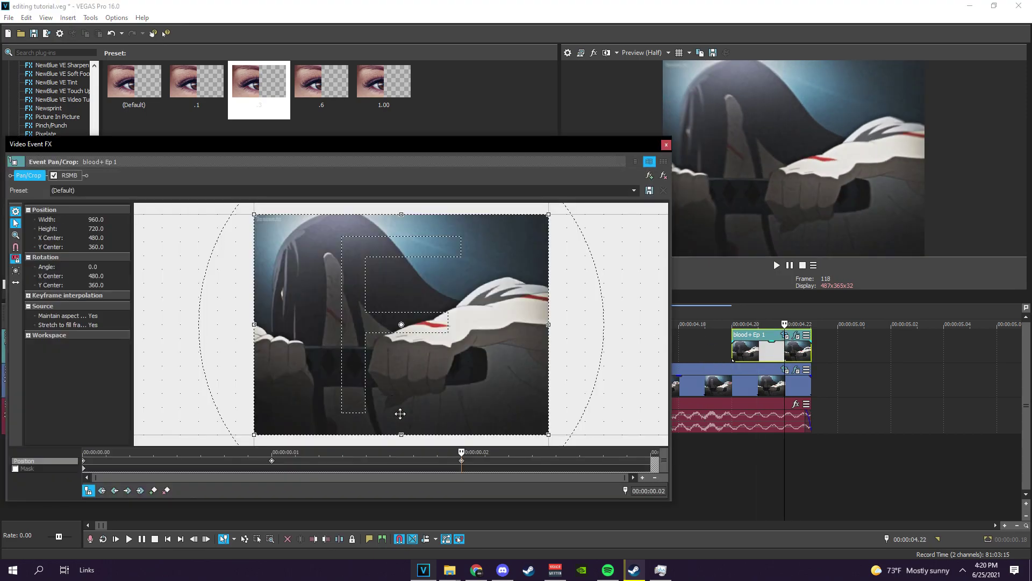
pyautogui.moveTo(407, 440)
pyautogui.mouseDown()
pyautogui.moveTo(409, 454)
pyautogui.moveTo(411, 424)
pyautogui.mouseUp()
pyautogui.scroll(-2, 415, 441)
pyautogui.click(68, 176)
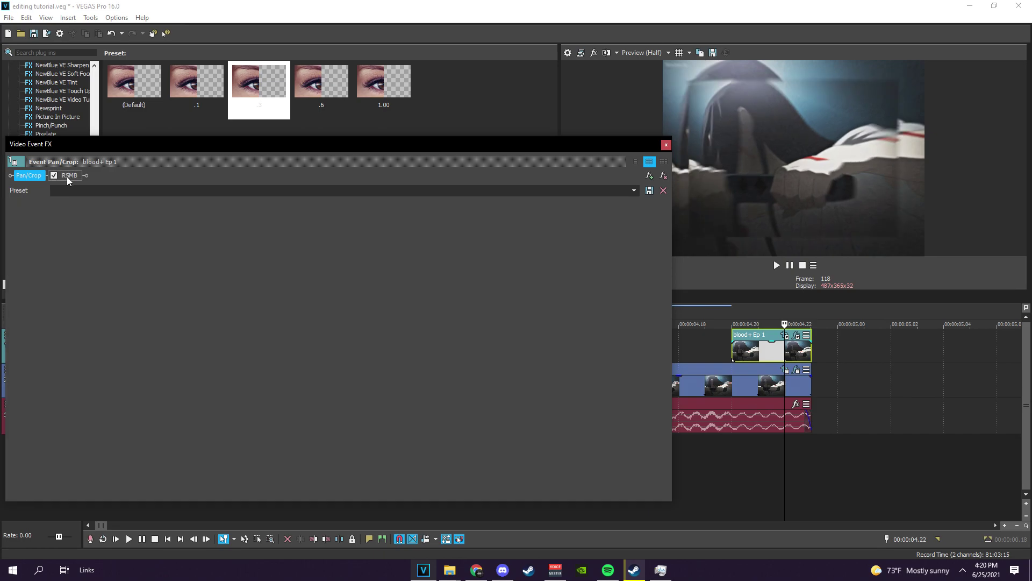
pyautogui.click(29, 176)
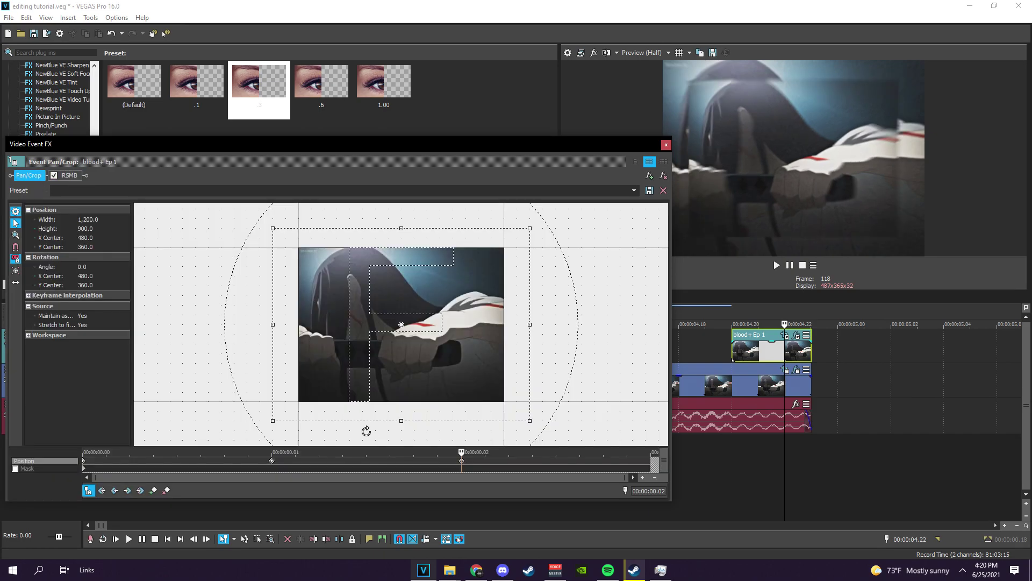
pyautogui.hotkey('ctrl', 'z')
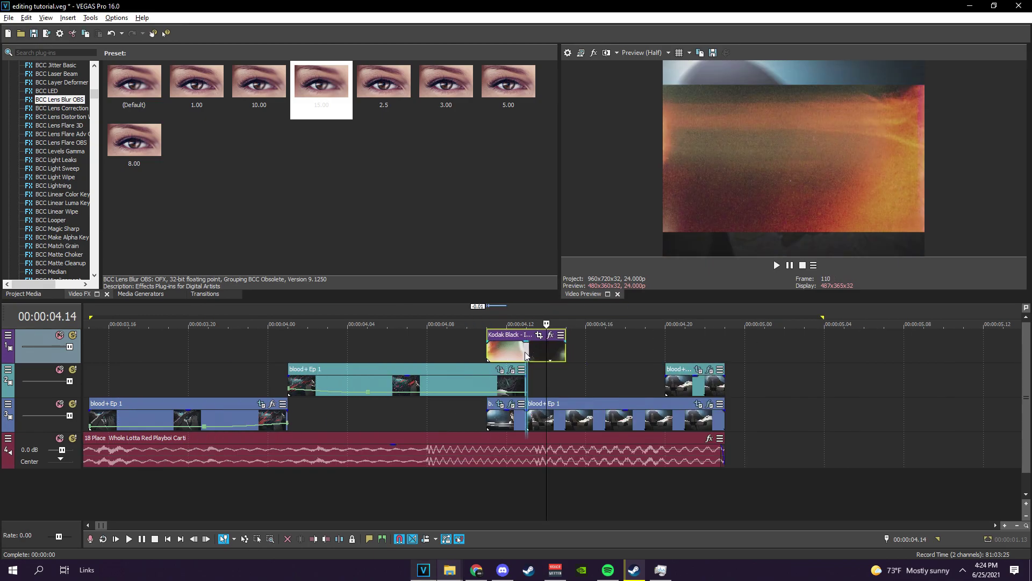
pyautogui.click(525, 353)
pyautogui.click(539, 334)
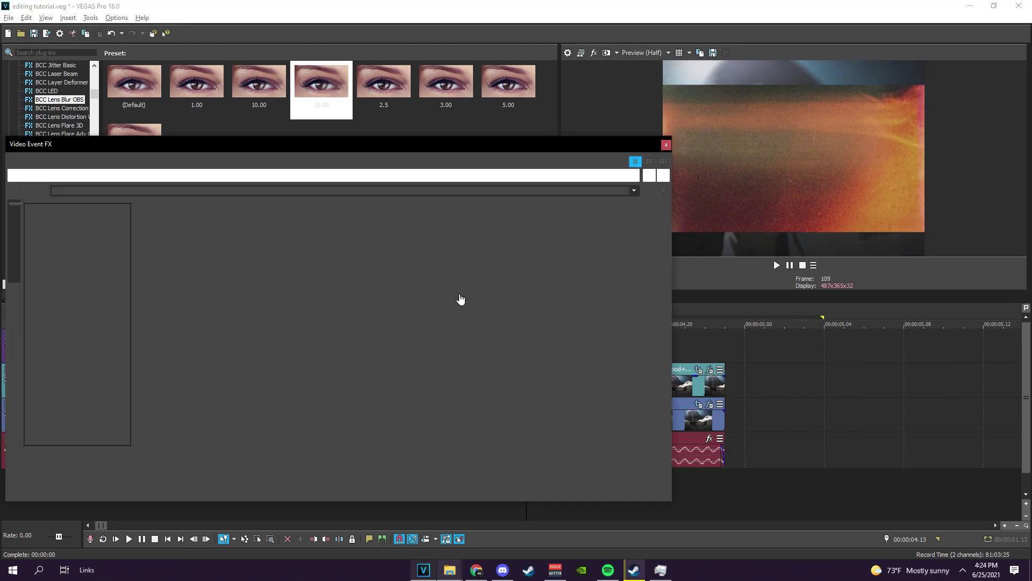
pyautogui.click(107, 230)
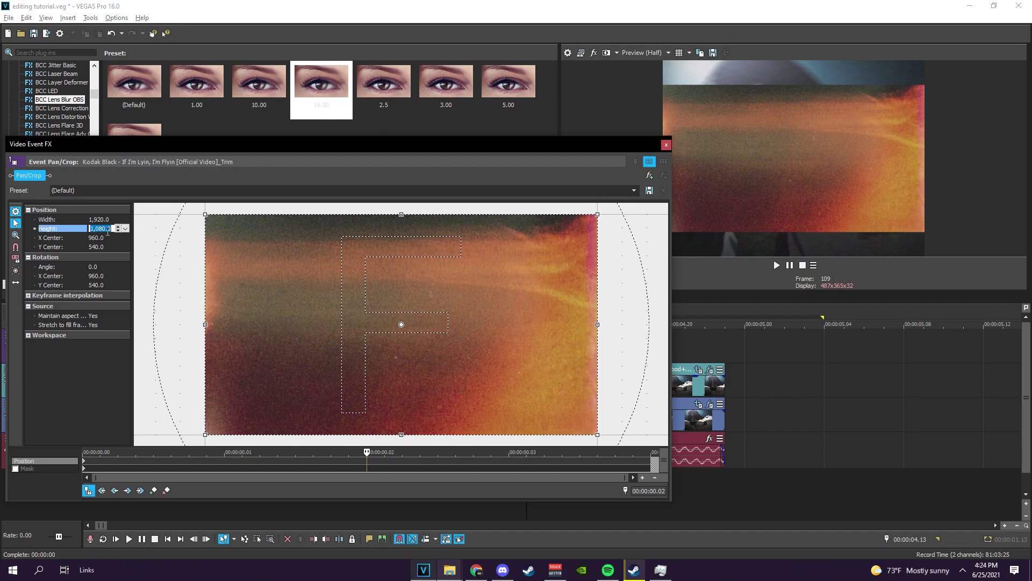
pyautogui.click(85, 469)
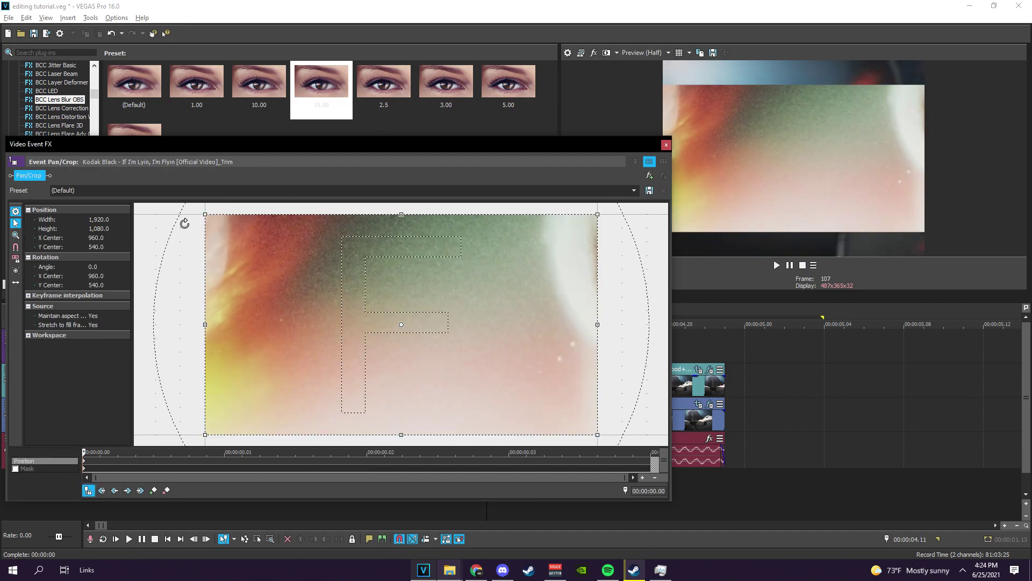
pyautogui.click(666, 144)
# Step: Set the compositing mode of the film overlay's track to Add
pyautogui.scroll(-3, 346, 411)
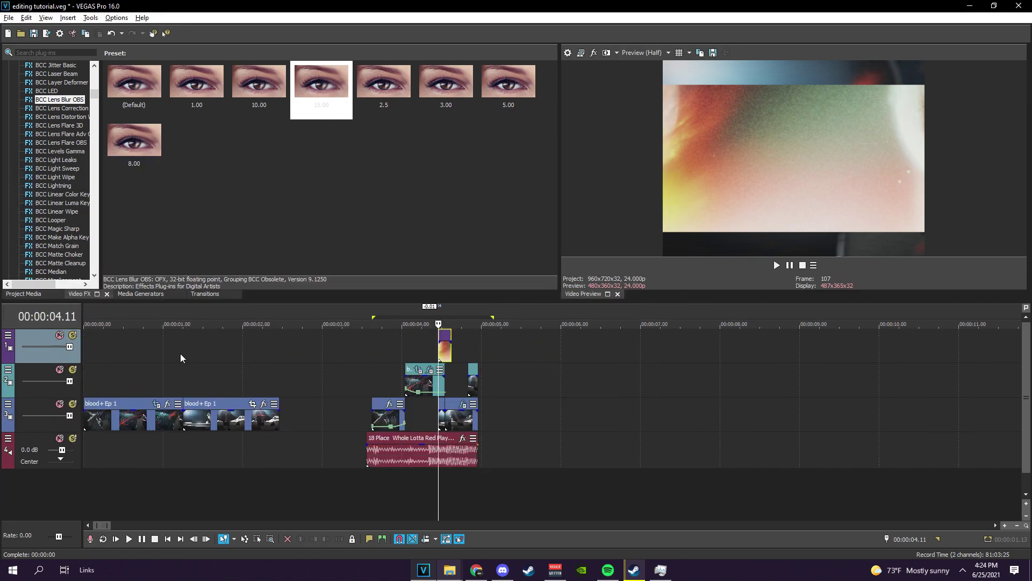
pyautogui.click(8, 336)
pyautogui.moveTo(53, 407)
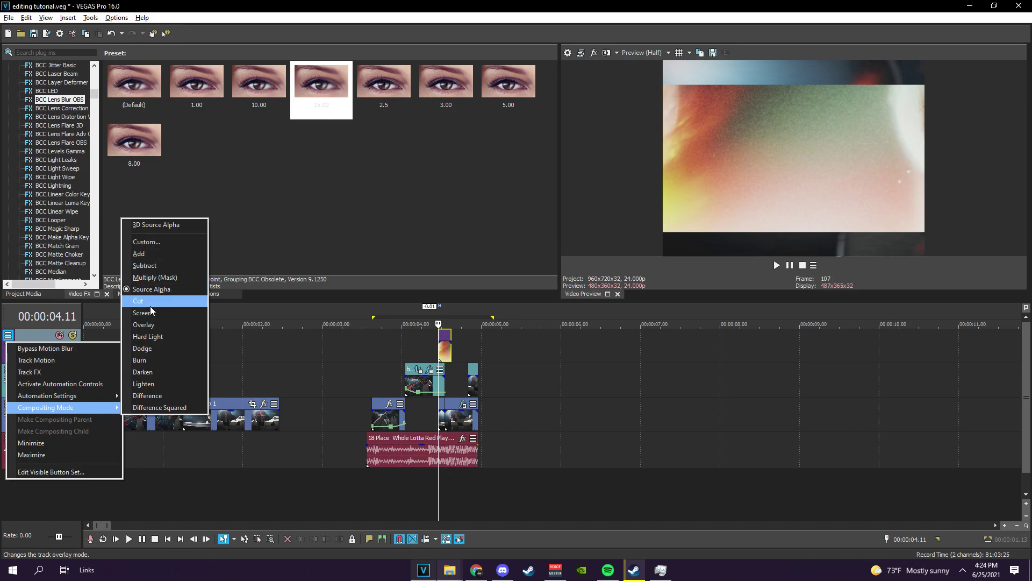
pyautogui.click(150, 254)
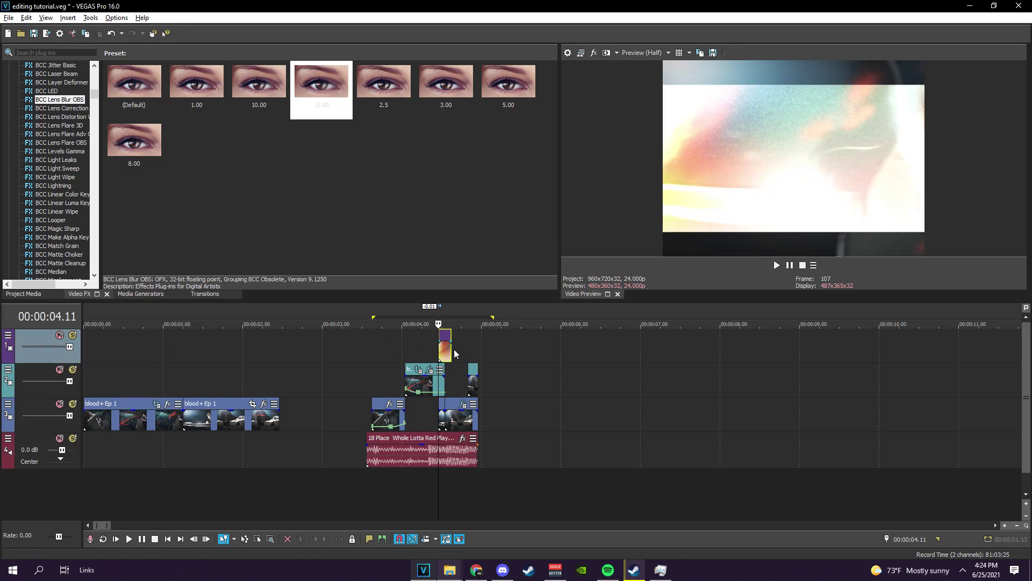
# Step: Open the overlay clip's Pan/Crop settings and examine the blended overlay in the preview at 00:00:04.13
pyautogui.scroll(5, 586, 365)
pyautogui.click(600, 336)
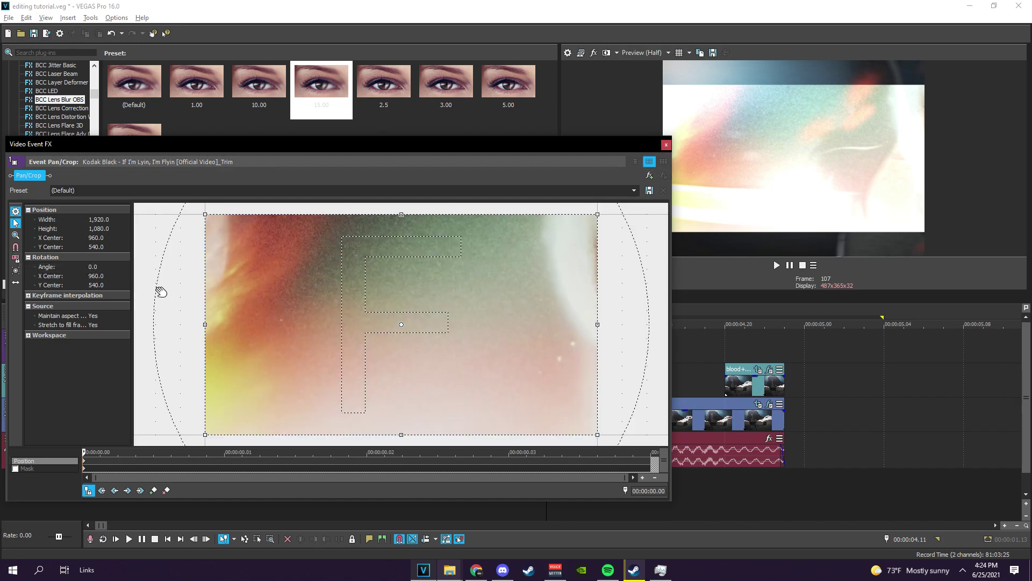
pyautogui.moveTo(589, 145); pyautogui.dragTo(581, 179)
pyautogui.moveTo(632, 258); pyautogui.dragTo(554, 303)
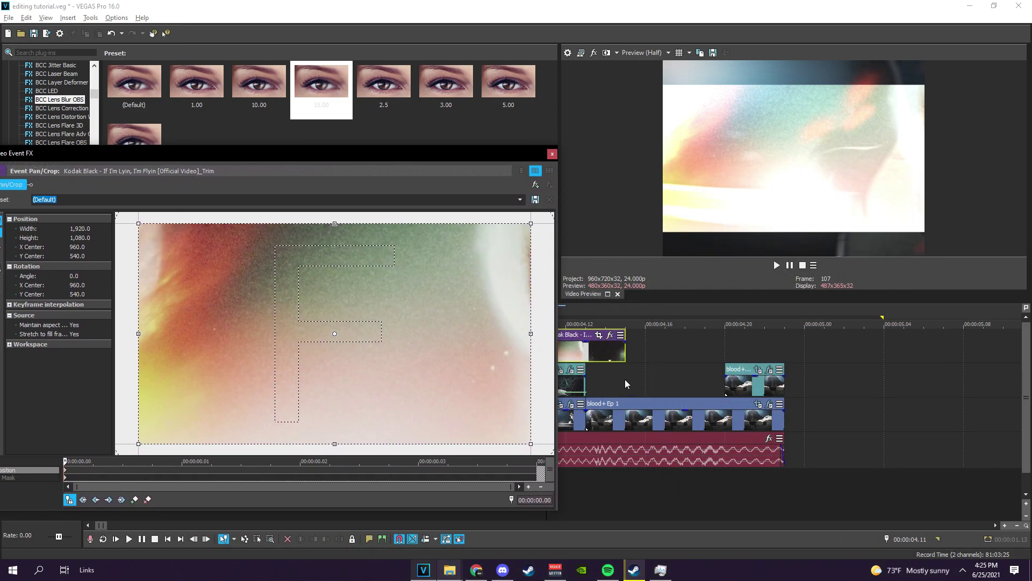
pyautogui.click(685, 410)
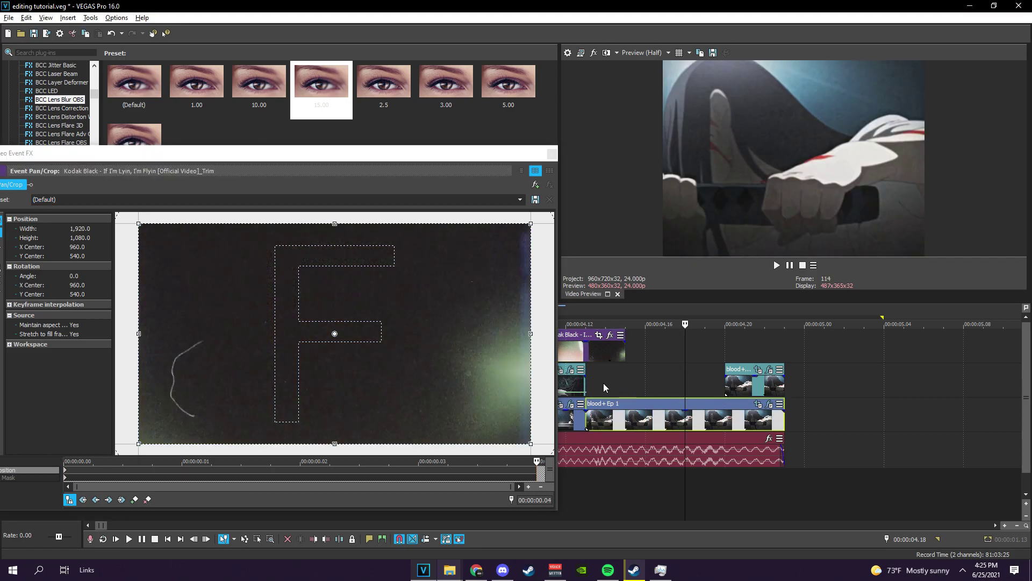
pyautogui.click(601, 385)
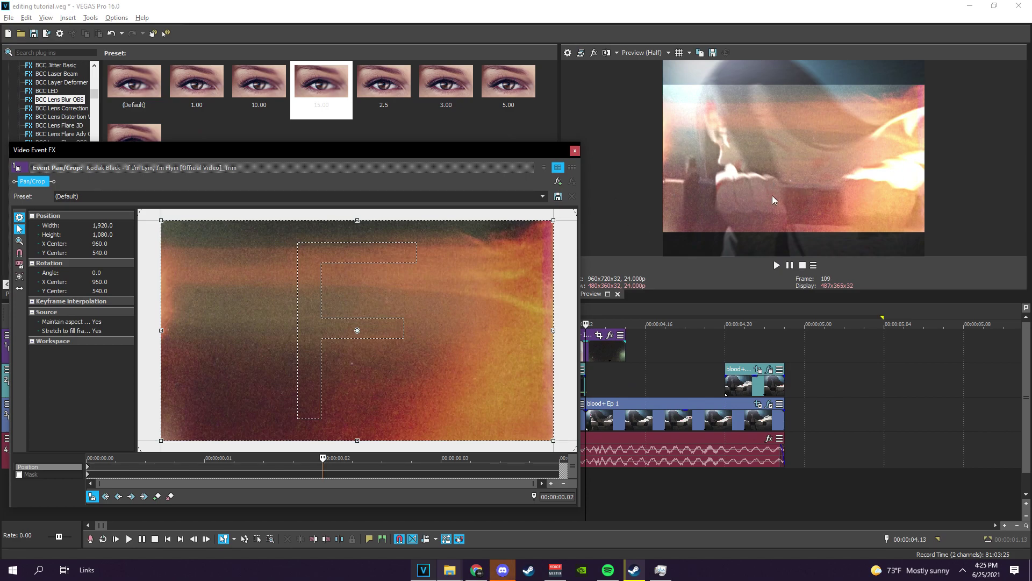
pyautogui.moveTo(500, 565)
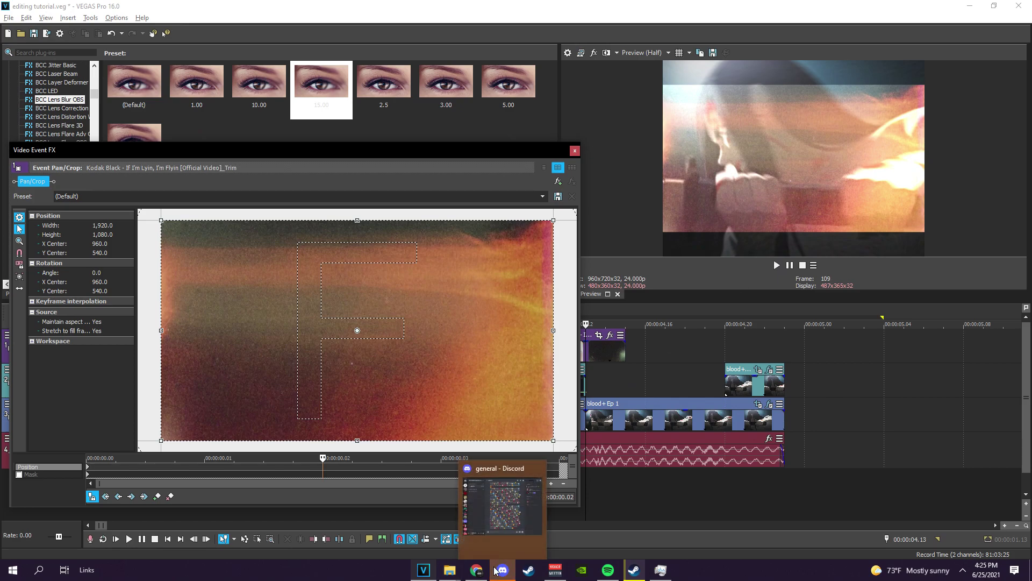
pyautogui.click(690, 205)
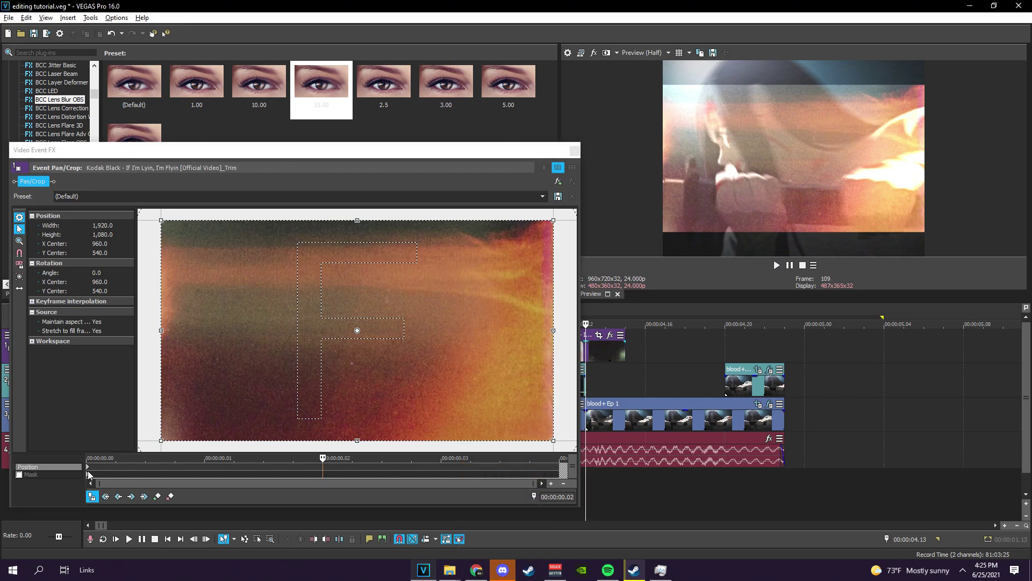
# Step: Set the overlay clip's Pan/Crop frame to 960 wide and 720 high at its first position keyframe
pyautogui.click(29, 475)
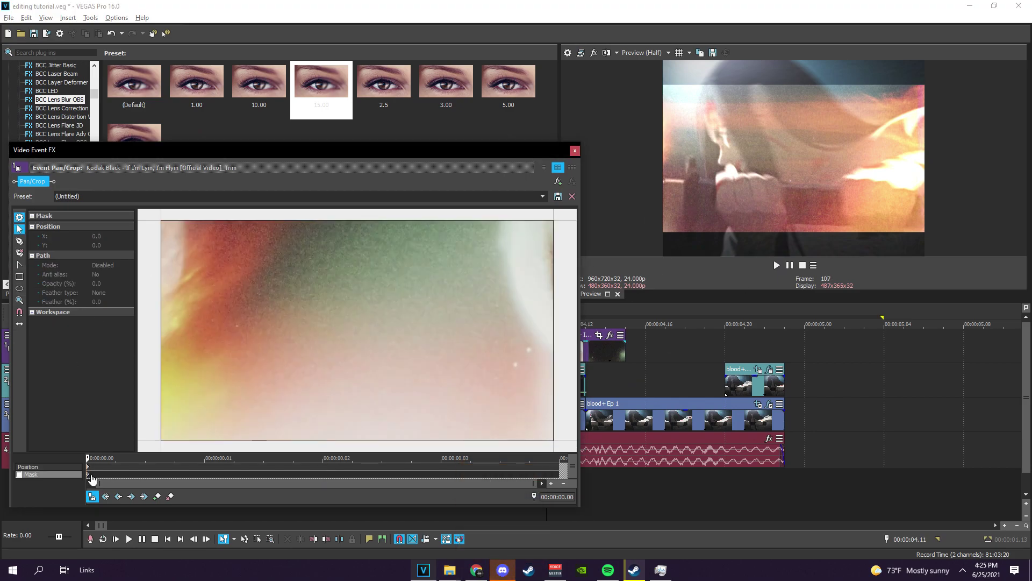
pyautogui.click(36, 466)
pyautogui.click(106, 235)
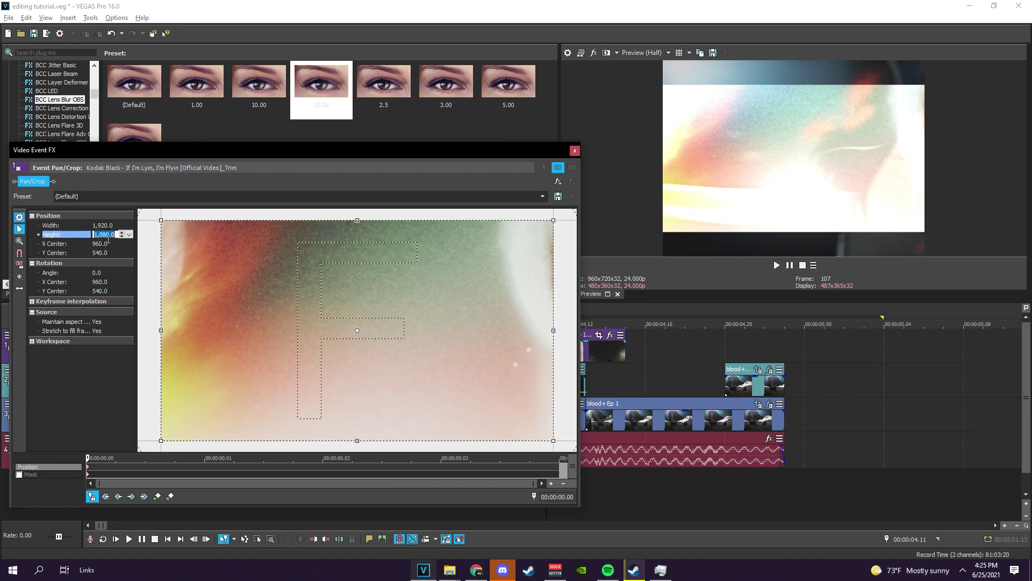
pyautogui.write('720')
pyautogui.press('Return')
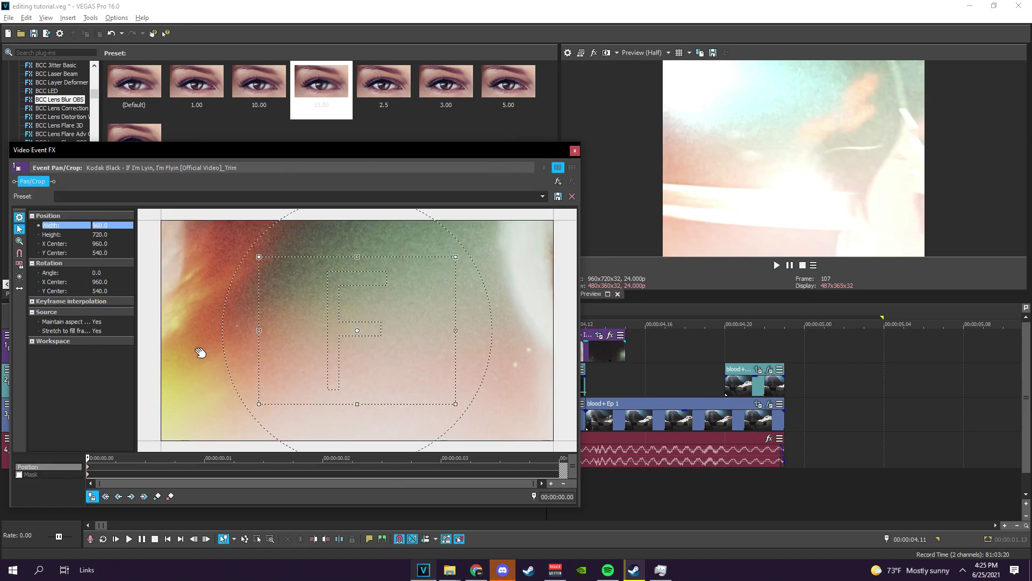
# Step: Lock the aspect ratio of the overlay's crop frame and enlarge it to cover more of the overlay image
pyautogui.click(20, 265)
pyautogui.scroll(-2, 321, 353)
pyautogui.moveTo(373, 385); pyautogui.dragTo(373, 407)
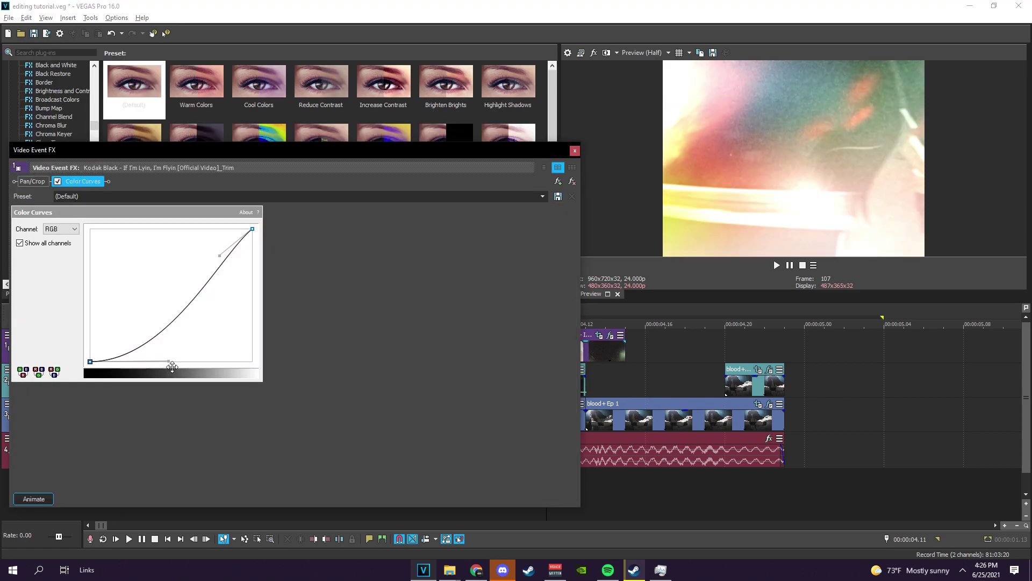
# Step: Fine-tune the lower tangent of the overlay clip's RGB color curve and reopen the Color Curves settings
pyautogui.moveTo(172, 367); pyautogui.dragTo(173, 365)
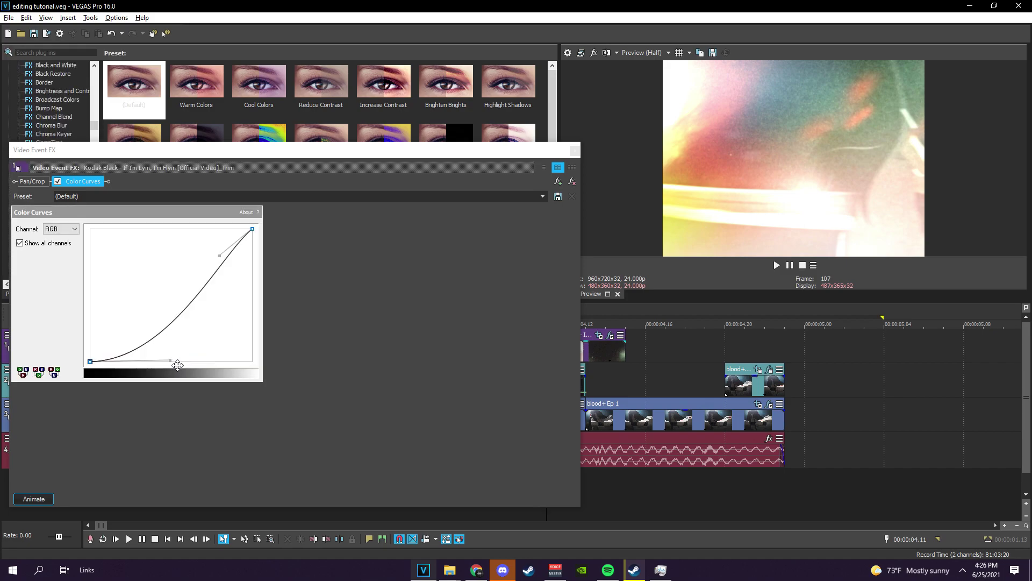
pyautogui.click(574, 152)
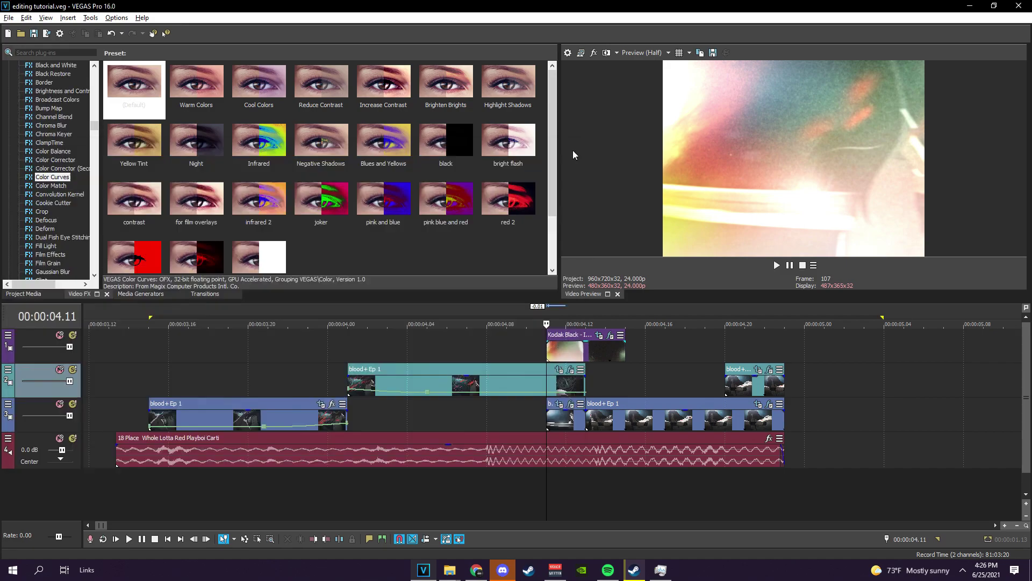
pyautogui.click(600, 336)
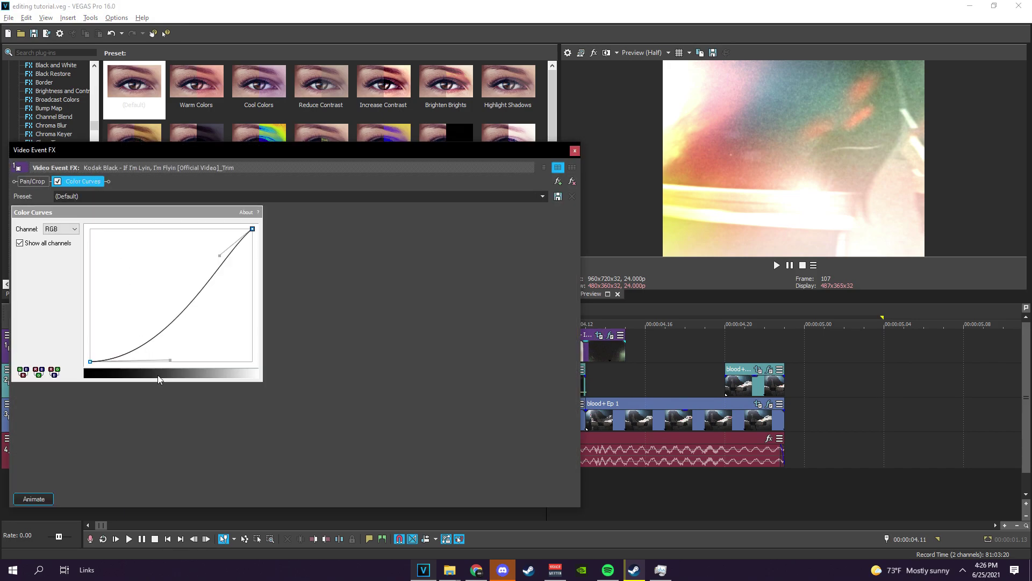
# Step: Shorten the lower tangent of the overlay's RGB color curve and check the blended frames around 00:00:04.15
pyautogui.moveTo(176, 367)
pyautogui.mouseDown()
pyautogui.moveTo(194, 364)
pyautogui.moveTo(171, 364)
pyautogui.mouseUp()
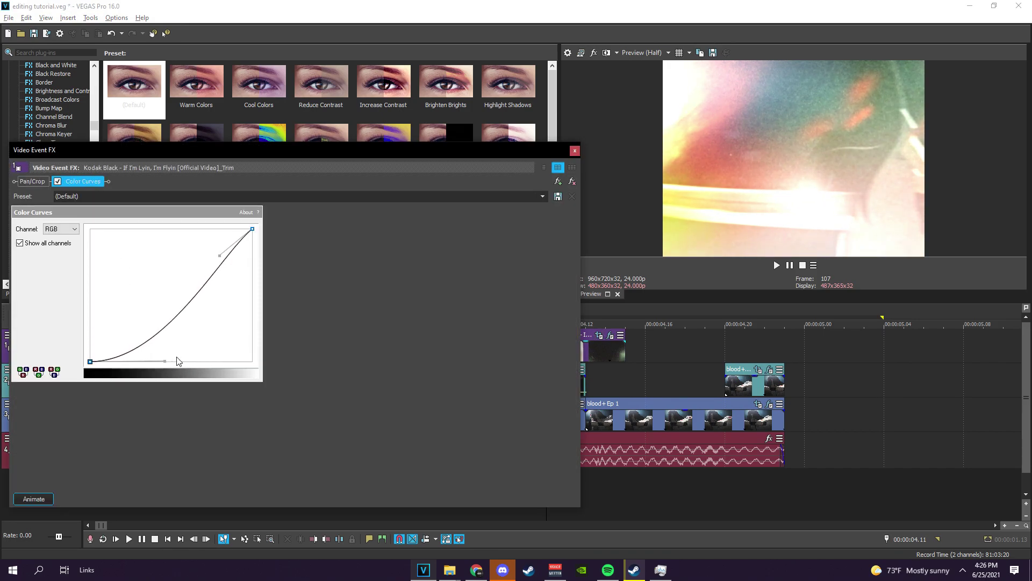
pyautogui.click(574, 150)
pyautogui.click(601, 357)
pyautogui.scroll(1, 601, 357)
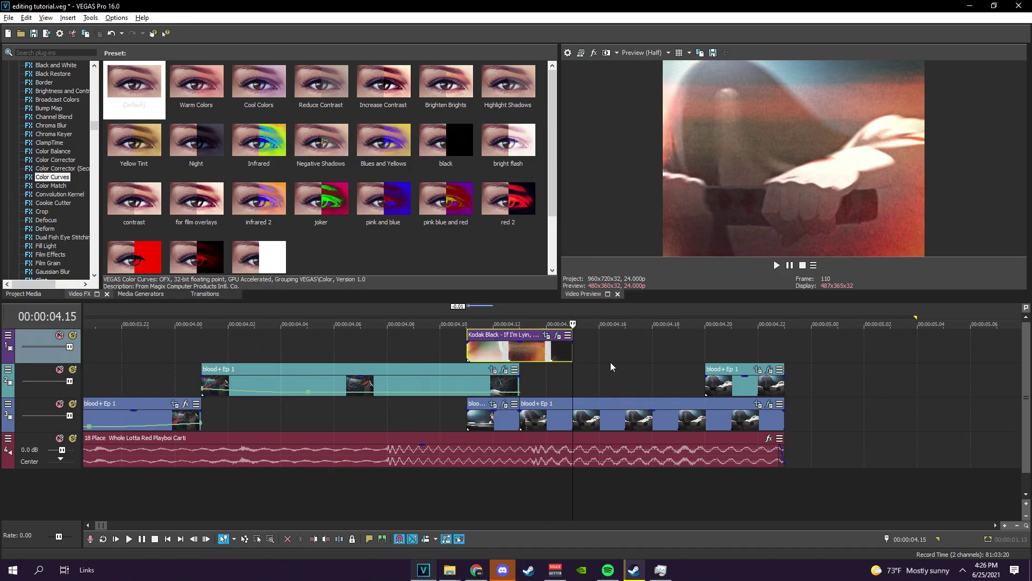
pyautogui.press('Right')
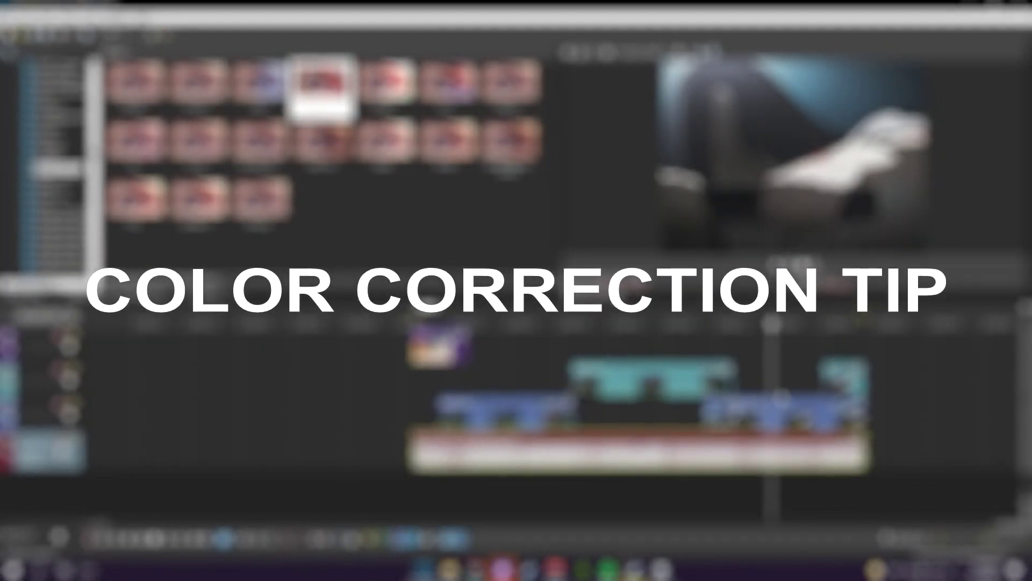
# Step: Apply the default Color Corrector effect to the third-track blood+ Ep 1 clip starting at 00:00:04.13
pyautogui.moveTo(777, 393); pyautogui.dragTo(739, 358)
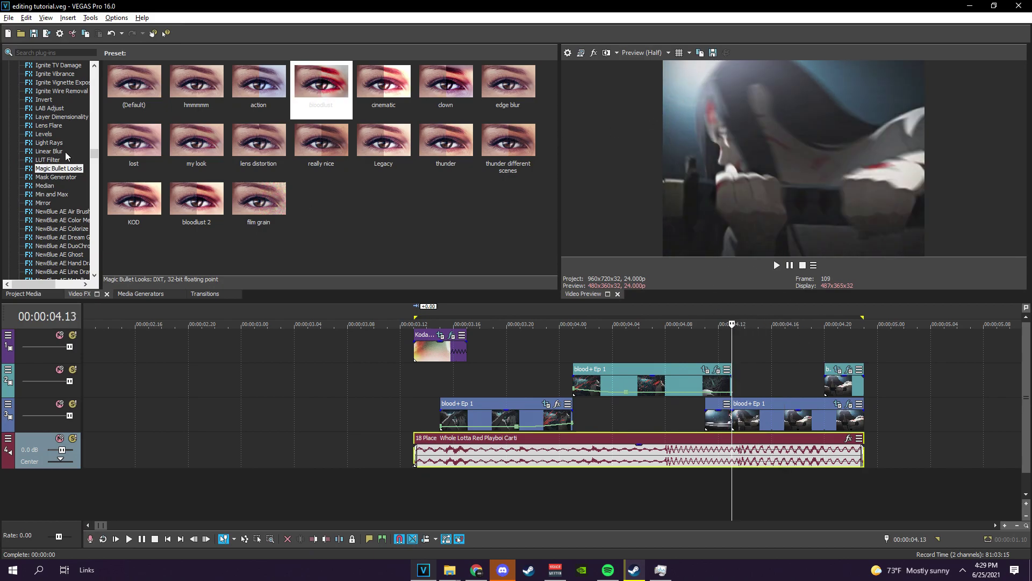
pyautogui.moveTo(95, 154); pyautogui.dragTo(97, 131)
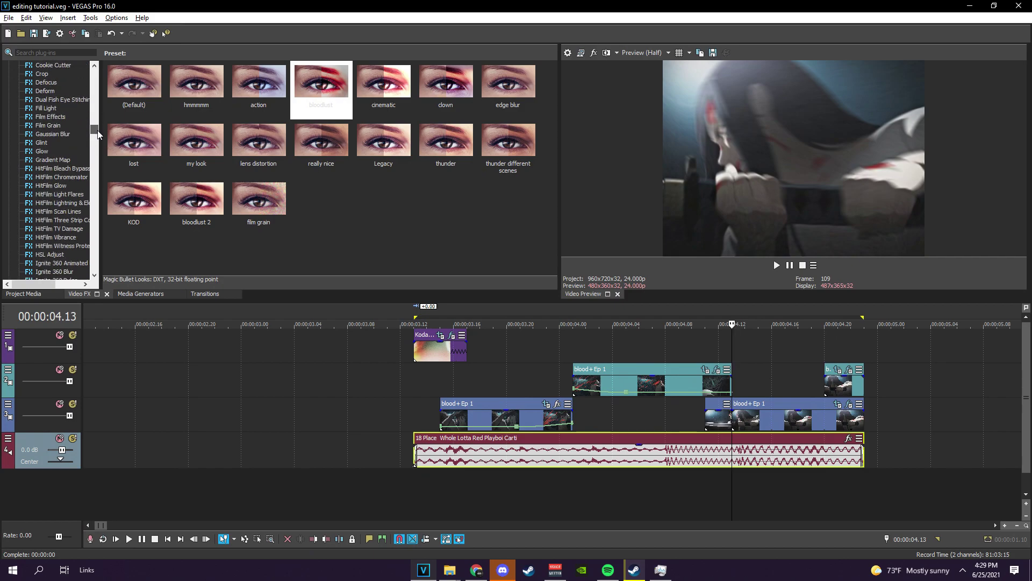
pyautogui.scroll(10, 64, 134)
pyautogui.scroll(-6, 57, 177)
pyautogui.moveTo(59, 177); pyautogui.dragTo(430, 279)
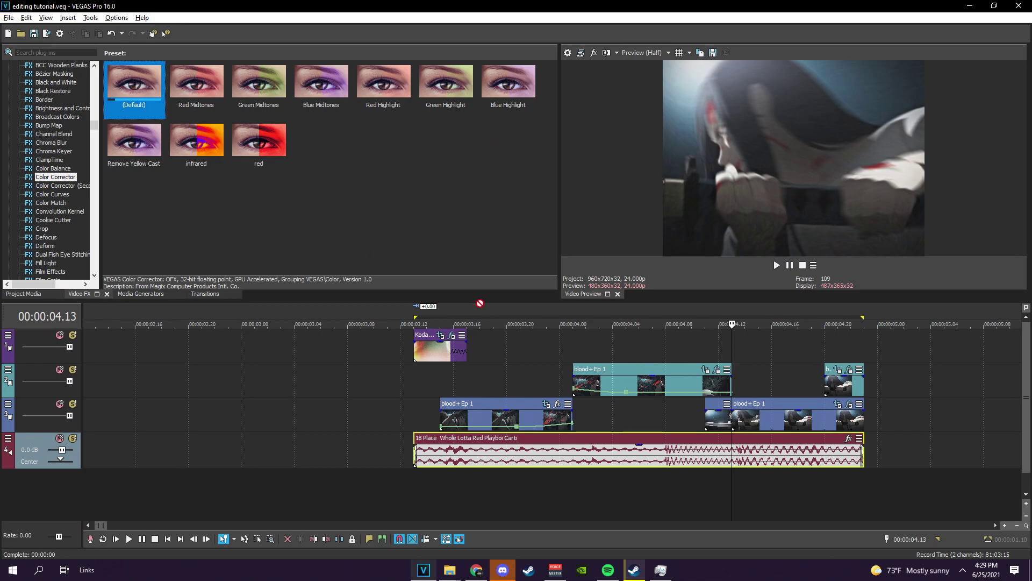
pyautogui.moveTo(758, 419); pyautogui.dragTo(758, 420)
# Step: Tint the clip's midtones red by setting the Color Corrector's Mid value to 108.53, 0.7868
pyautogui.moveTo(152, 292); pyautogui.dragTo(151, 283)
pyautogui.scroll(-2, 213, 353)
pyautogui.moveTo(154, 350)
pyautogui.mouseDown()
pyautogui.moveTo(143, 321)
pyautogui.moveTo(148, 332)
pyautogui.mouseUp()
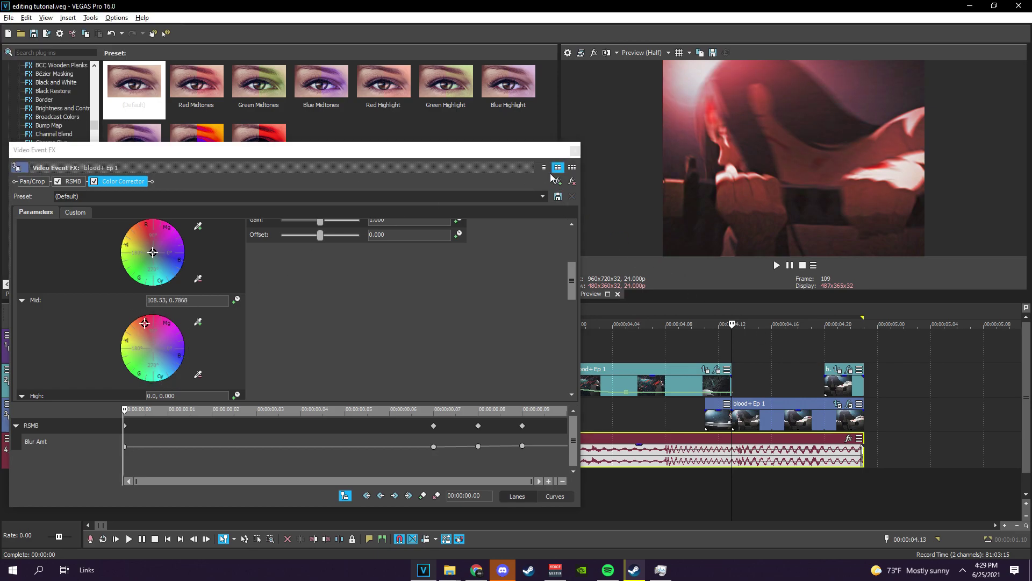
pyautogui.click(575, 150)
# Step: Compare the frames before 00:00:04.13 and apply the Magic Bullet Looks bloodlust preset to the second-track blood+ Ep 1 clip
pyautogui.click(824, 343)
pyautogui.click(446, 347)
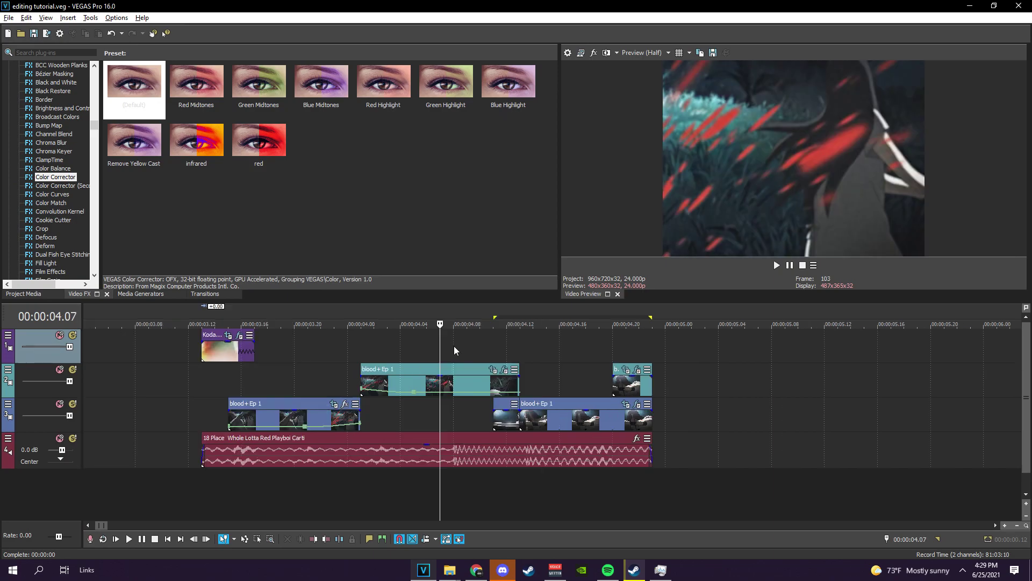
pyautogui.click(470, 350)
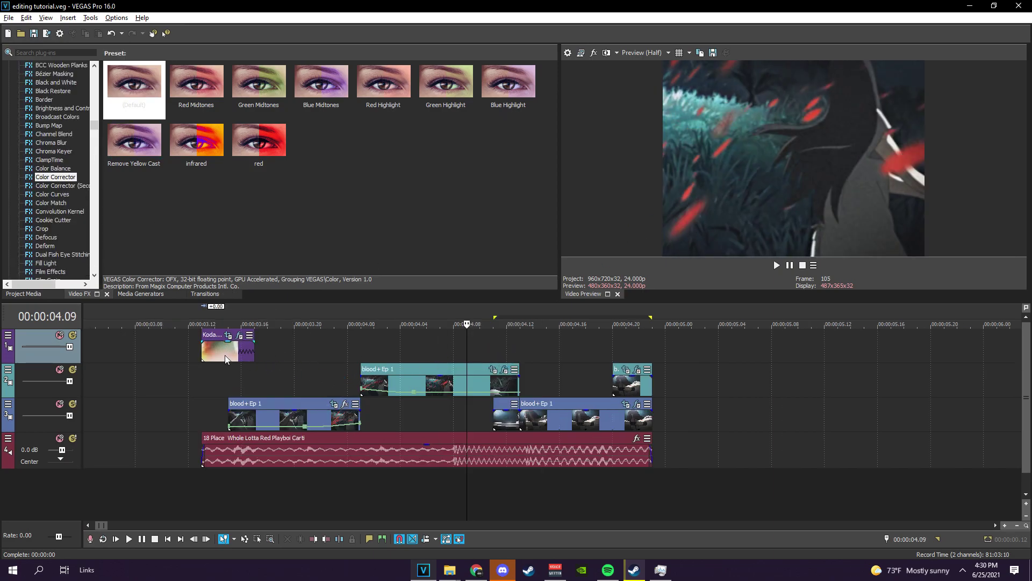
pyautogui.click(224, 356)
pyautogui.click(521, 353)
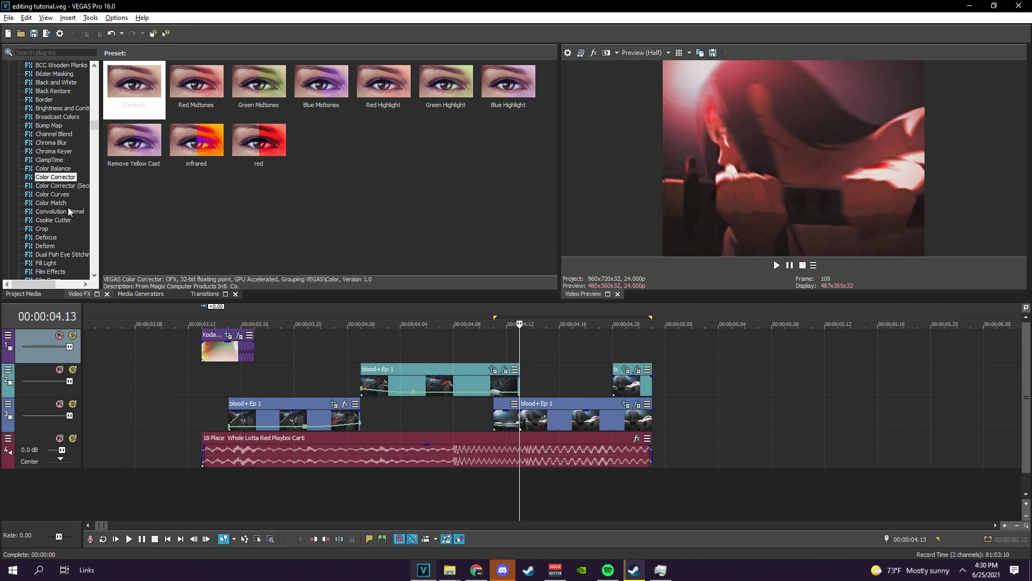
pyautogui.moveTo(84, 122); pyautogui.dragTo(108, 153)
pyautogui.click(58, 127)
pyautogui.moveTo(321, 86); pyautogui.dragTo(491, 383)
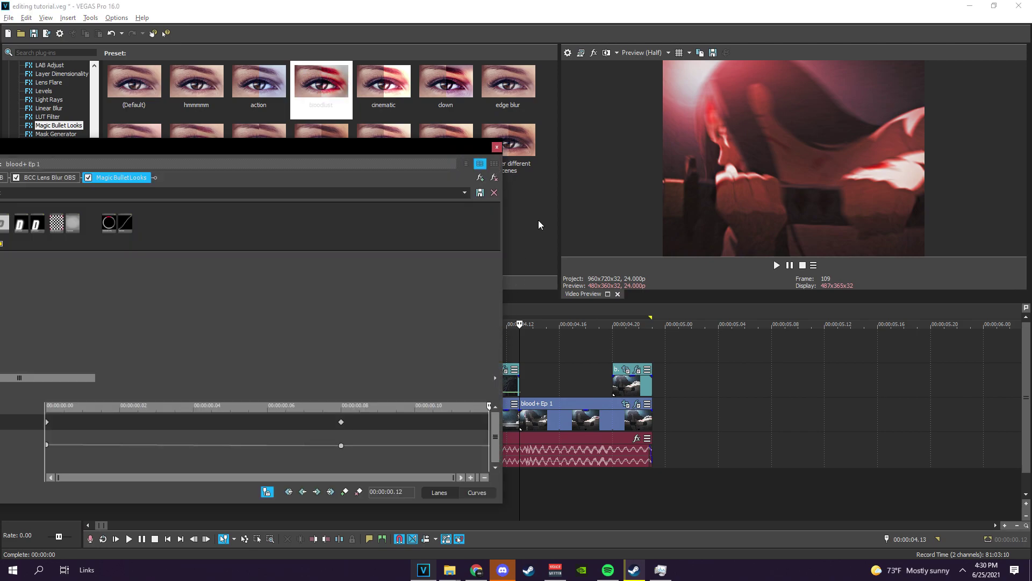
pyautogui.click(501, 147)
# Step: Step frame by frame through the second-track clip to examine its new color grade ahead of 00:00:04.13
pyautogui.press('Left')
pyautogui.press('Left')
pyautogui.press('Left')
pyautogui.press('Left')
pyautogui.press('Left')
pyautogui.press('Left')
pyautogui.press('Right')
pyautogui.press('Right')
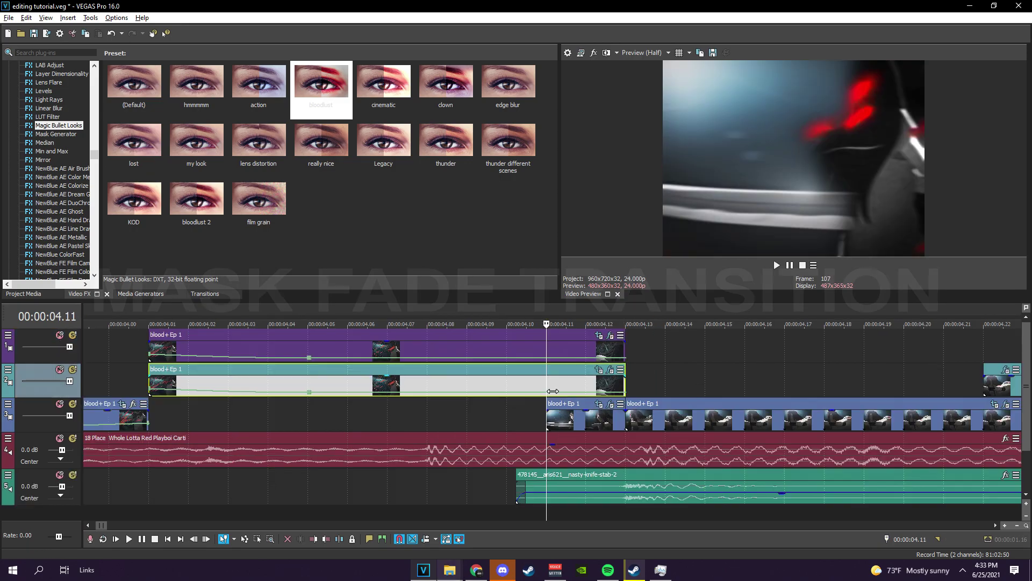
# Step: Remove the second-track duplicate's portion before 00:00:04.11 and fade out the remaining piece over its full length
pyautogui.click(519, 391)
pyautogui.press('Delete')
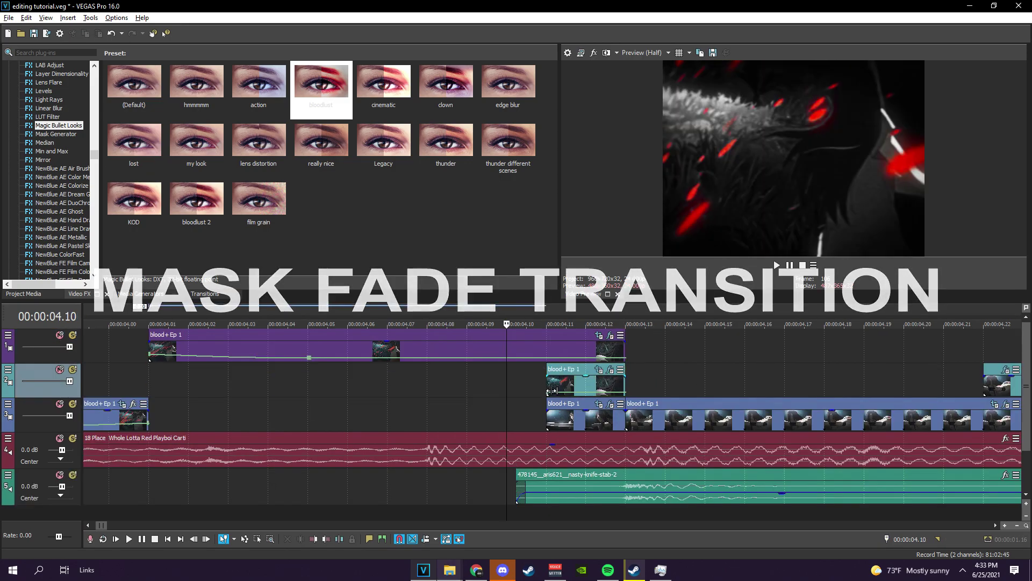
pyautogui.click(559, 386)
pyautogui.moveTo(623, 376); pyautogui.dragTo(535, 382)
pyautogui.rightClick(560, 377)
pyautogui.click(572, 385)
# Step: Inspect the faded duplicate's mask in Pan/Crop and extend the clip's start back to 00:00:04.10
pyautogui.click(599, 370)
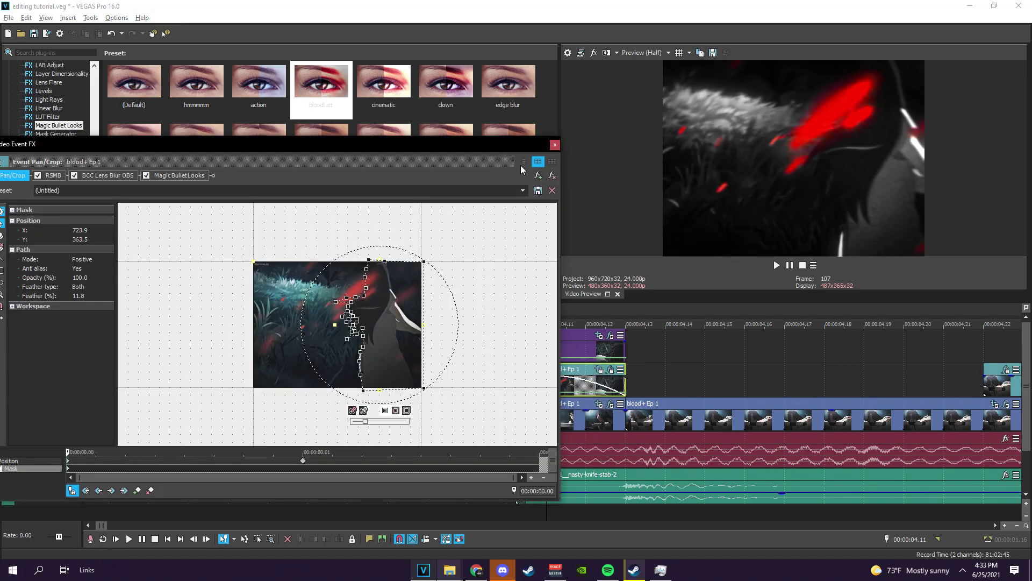
pyautogui.click(555, 145)
pyautogui.moveTo(546, 379); pyautogui.dragTo(496, 382)
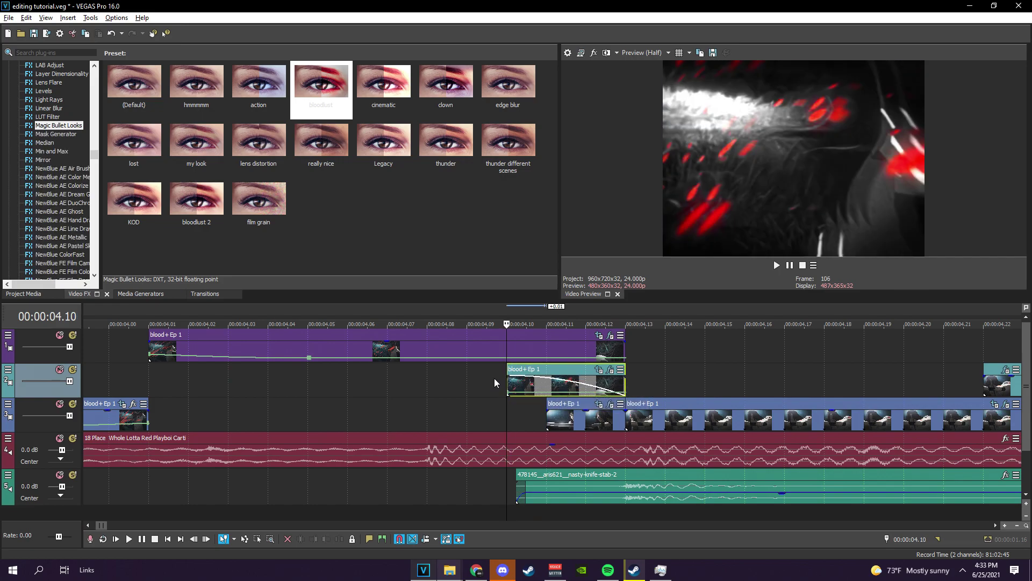
# Step: Delete the faded duplicate and copy the masked first-track clip directly below onto the second track
pyautogui.click(544, 389)
pyautogui.press('Delete')
pyautogui.click(531, 341)
pyautogui.moveTo(531, 341); pyautogui.dragTo(547, 387)
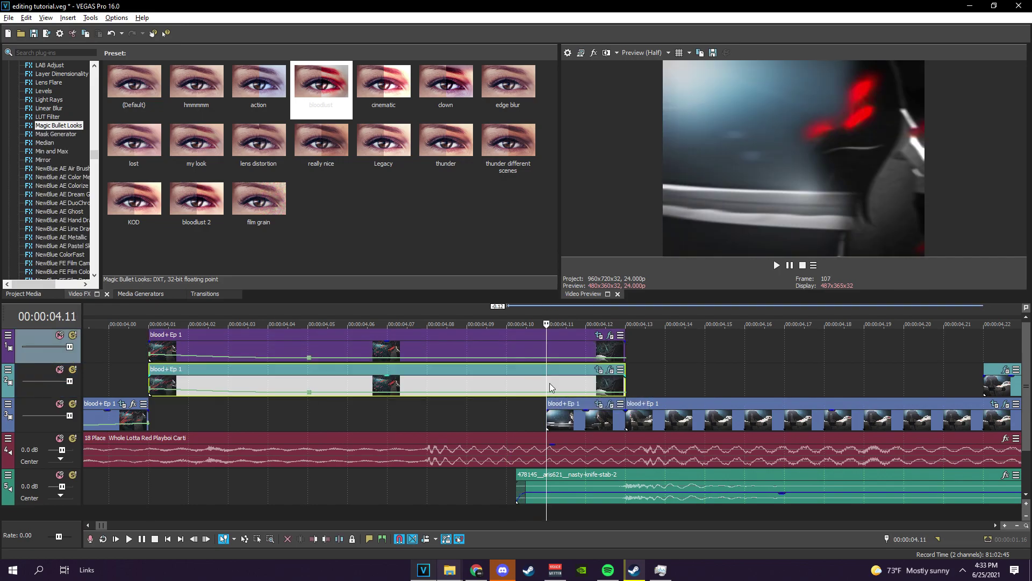
# Step: Trim the new copy to start at 00:00:04.10 with a full-length fade-out and check the transition frame by frame
pyautogui.click(551, 392)
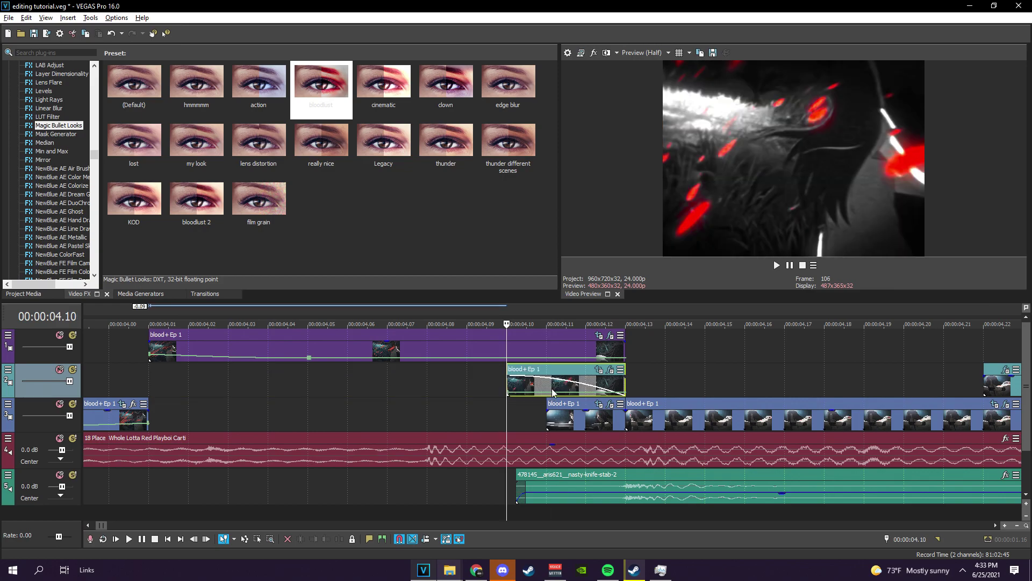
pyautogui.press('Right')
pyautogui.press('Left')
pyautogui.press('Right')
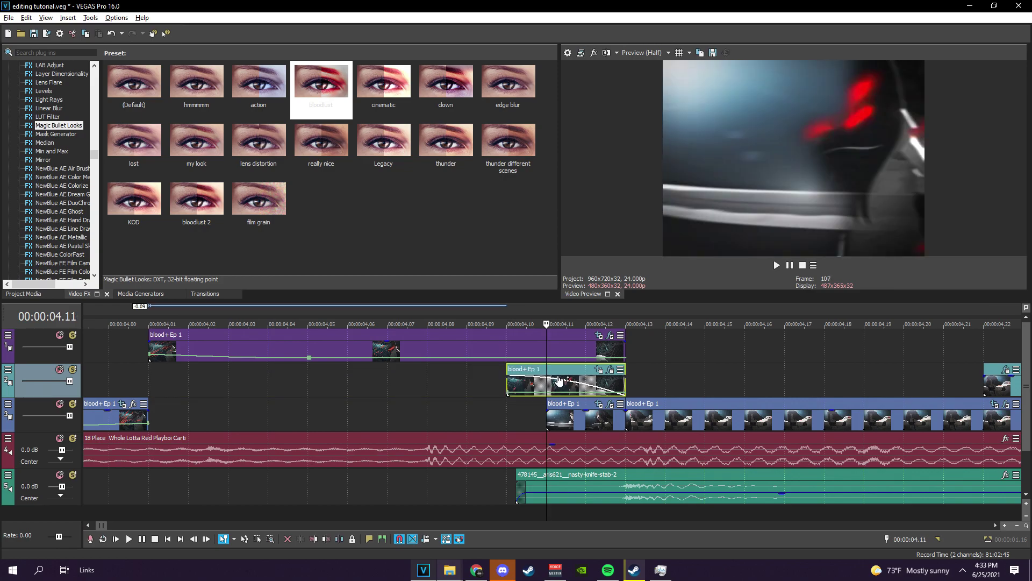
pyautogui.press('Right')
pyautogui.press('Left')
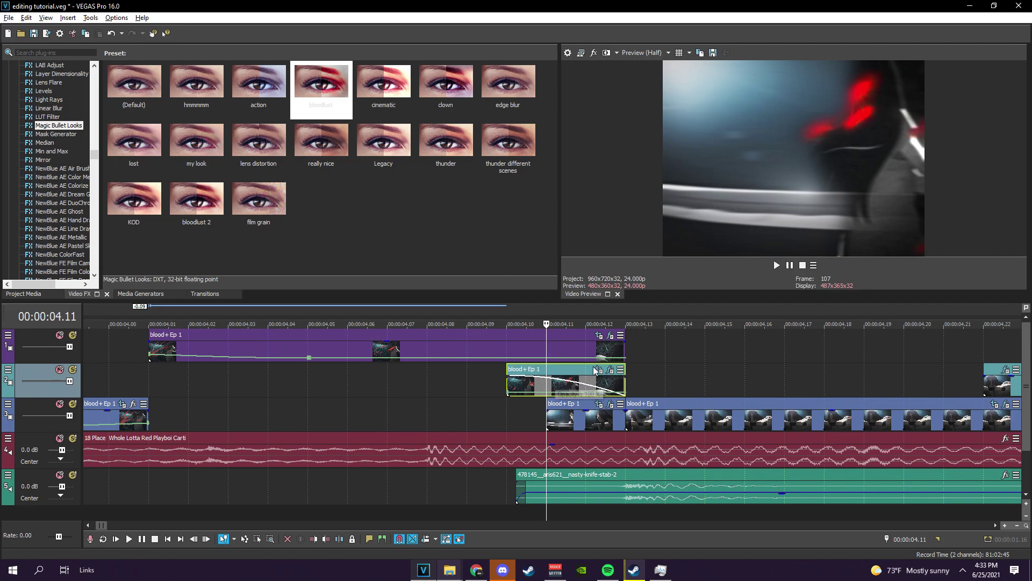
# Step: Turn off the mask in the faded copy's Pan/Crop settings and change its fade-out curve type
pyautogui.click(599, 369)
pyautogui.click(4, 468)
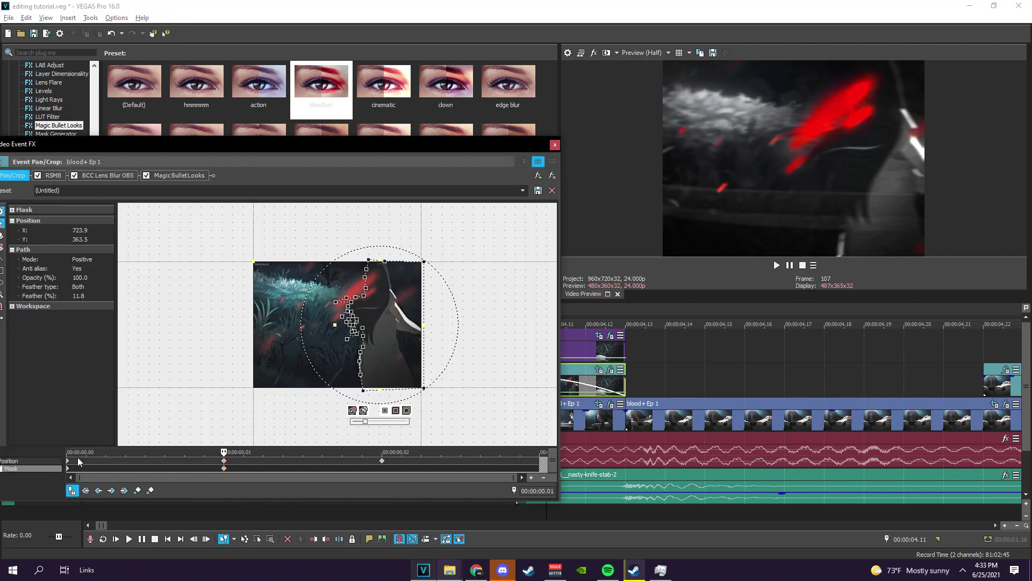
pyautogui.click(554, 145)
pyautogui.rightClick(548, 382)
pyautogui.rightClick(539, 377)
pyautogui.click(556, 405)
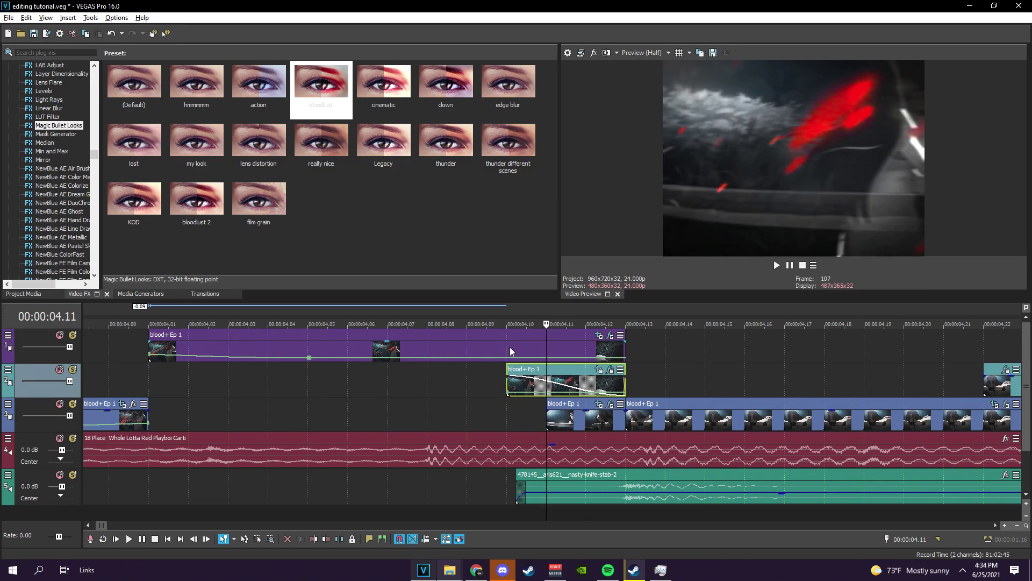
# Step: Try another copy of the first-track clip over the faded one and clear both pieces from the second track
pyautogui.moveTo(510, 351); pyautogui.dragTo(519, 379)
pyautogui.click(469, 388)
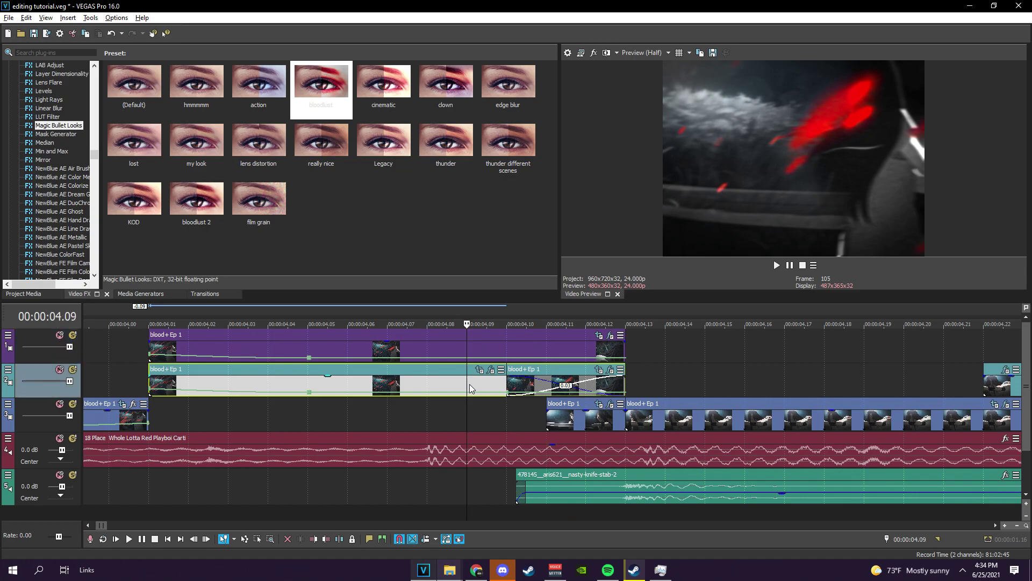
pyautogui.press('Delete')
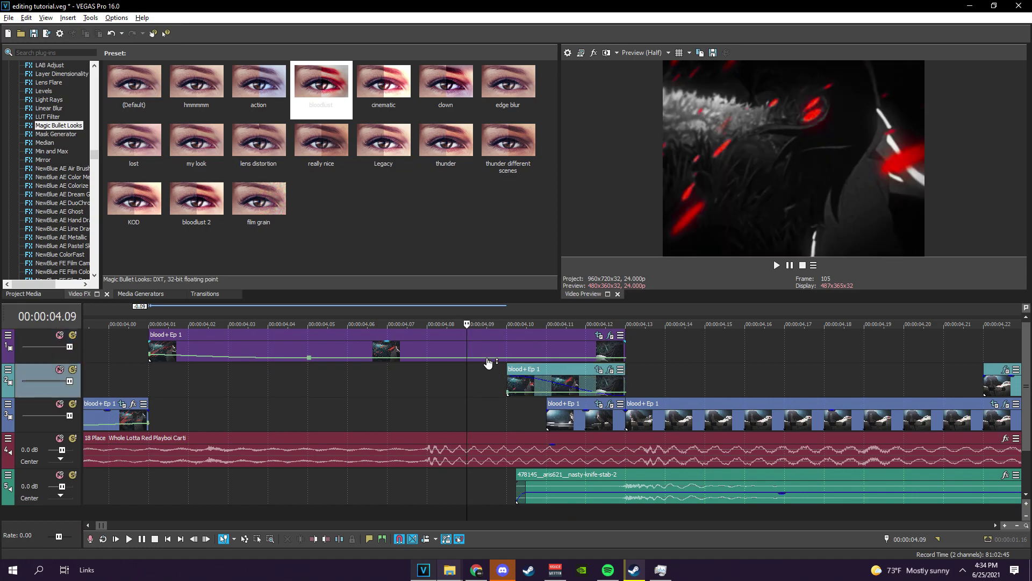
pyautogui.click(517, 372)
pyautogui.press('Delete')
# Step: Copy the masked first-track clip onto the second track, split it at 00:00:04.10 and delete the earlier part
pyautogui.click(535, 349)
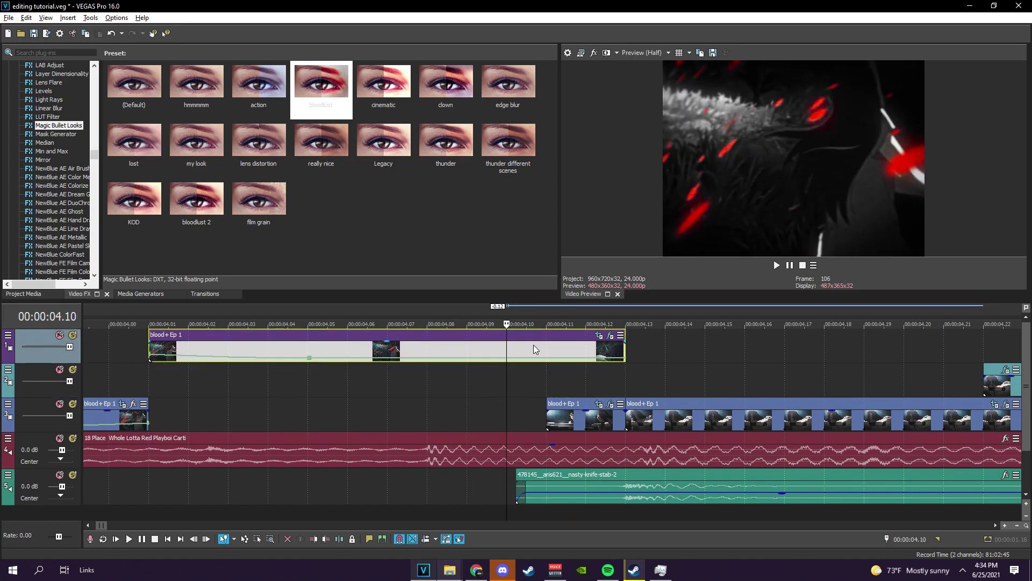
pyautogui.moveTo(535, 349); pyautogui.dragTo(540, 383)
pyautogui.click(624, 384)
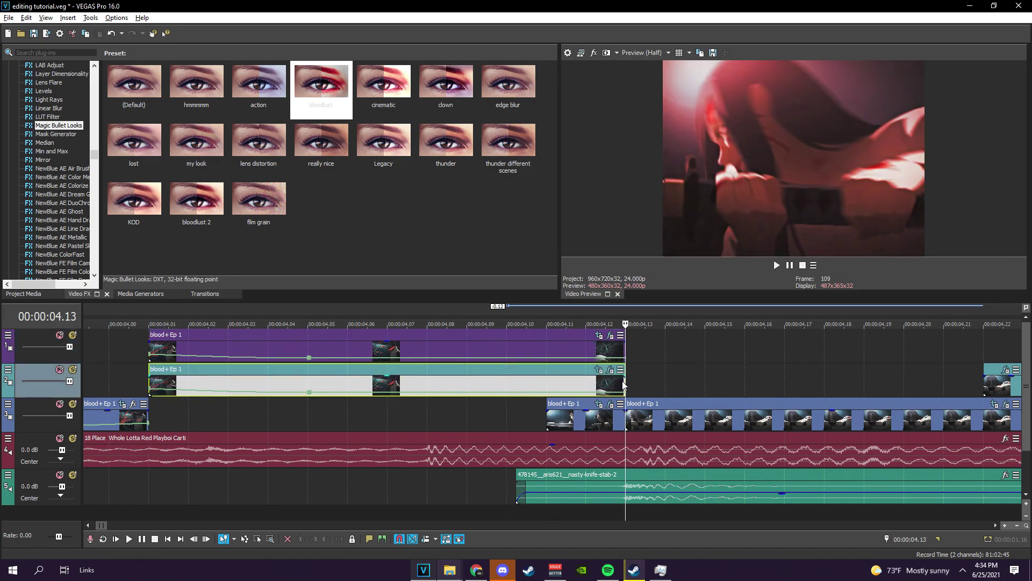
pyautogui.press('Left')
pyautogui.press('Left')
pyautogui.press('Left')
pyautogui.press('s')
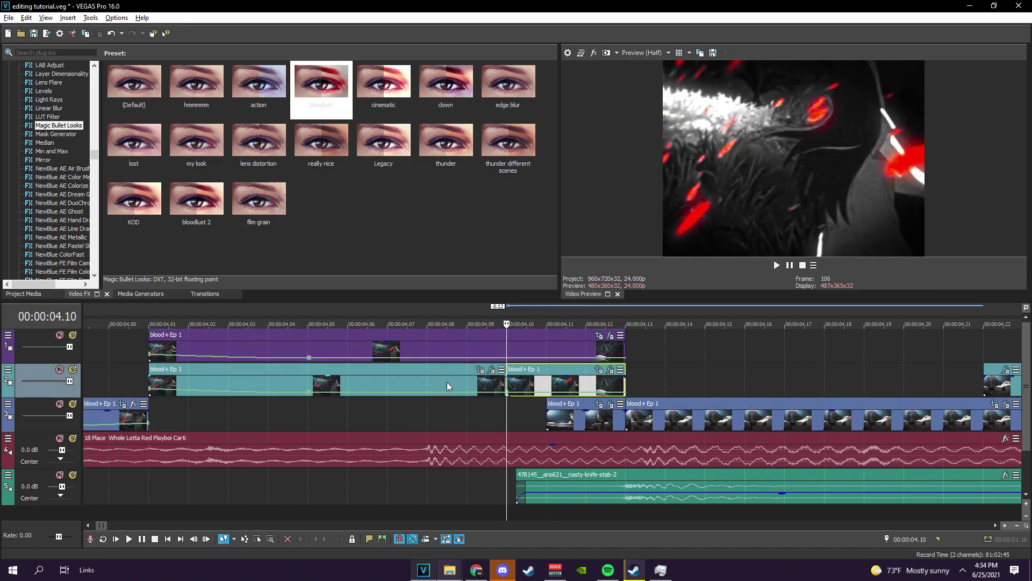
pyautogui.click(460, 387)
pyautogui.click(514, 385)
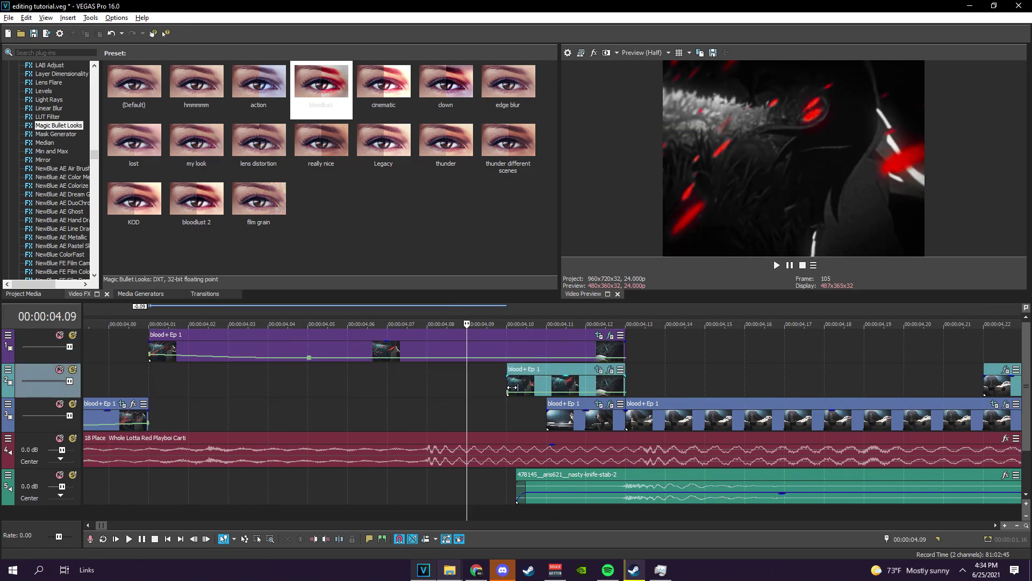
# Step: Turn off the mask in the trimmed second-track clip's Pan/Crop settings
pyautogui.click(609, 369)
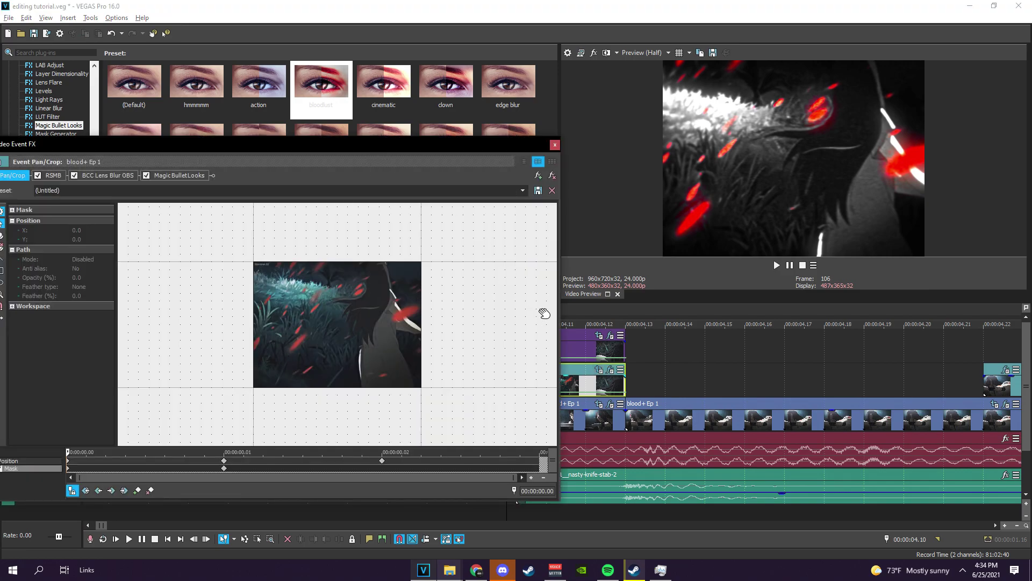
pyautogui.click(555, 144)
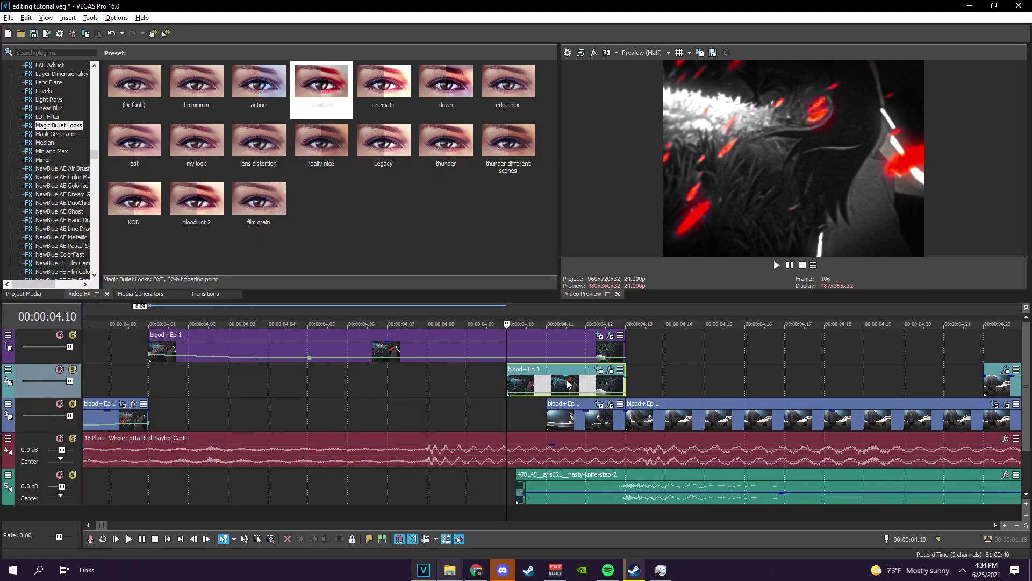
pyautogui.click(610, 370)
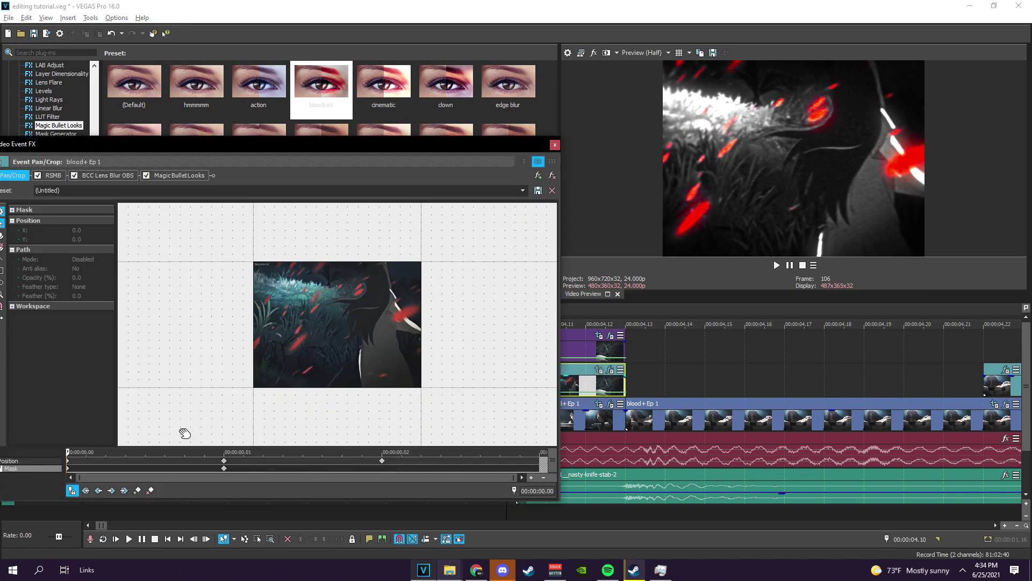
pyautogui.click(555, 145)
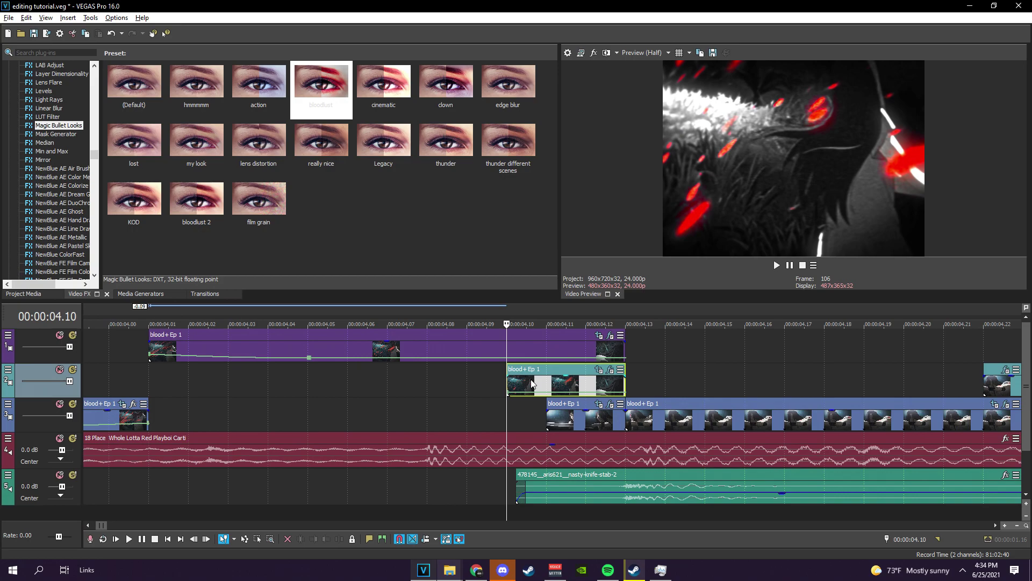
# Step: Try placing a copy of the trimmed clip on a new topmost video track and remove the clip and track
pyautogui.hotkey('ctrl', 'shift', 'q')
pyautogui.moveTo(538, 406); pyautogui.dragTo(539, 357)
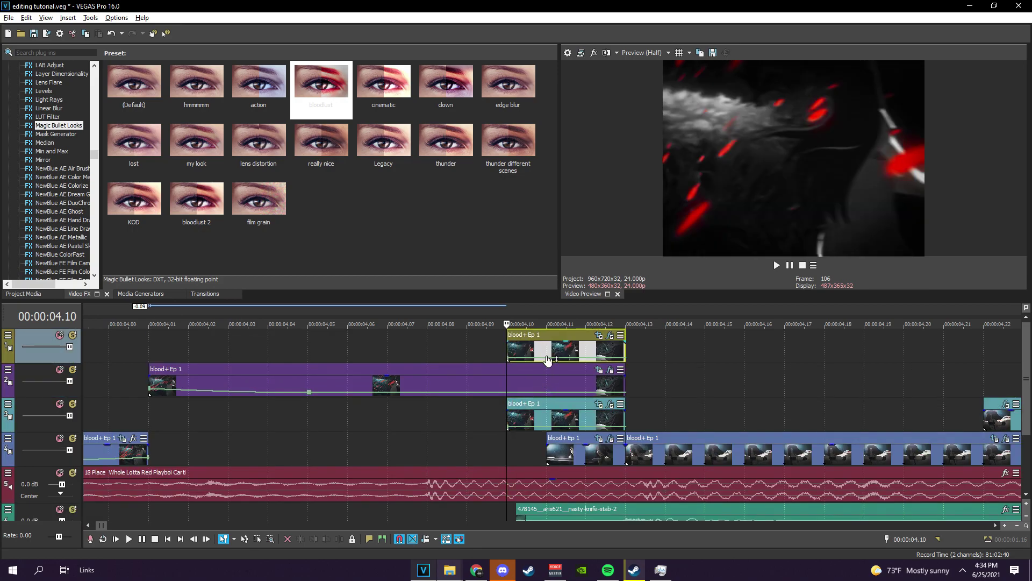
pyautogui.click(542, 354)
pyautogui.press('Delete')
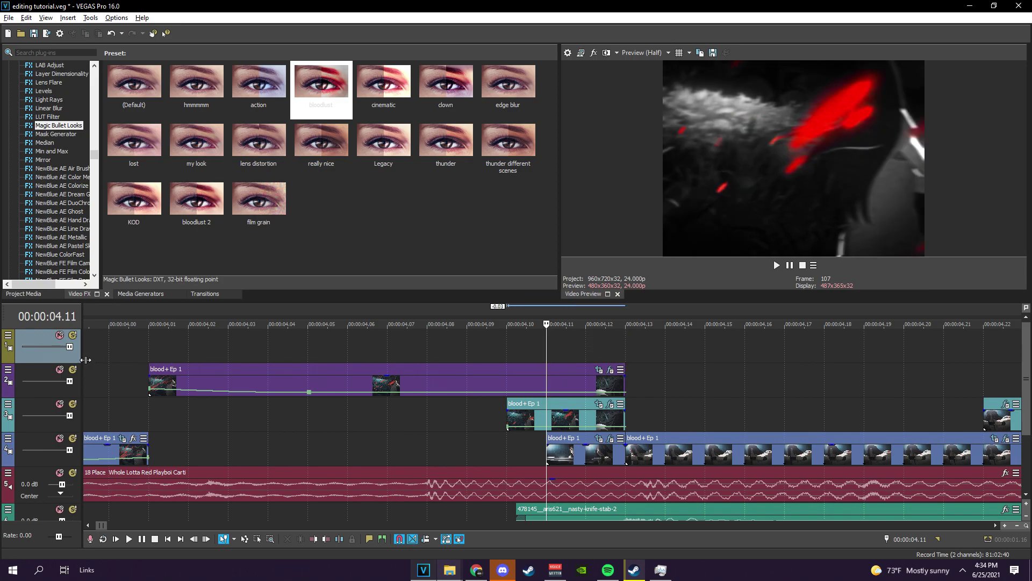
pyautogui.press('Delete')
# Step: Fade out the trimmed second-track clip over its full length and preview the transition between 00:00:04.09 and 00:00:04.14
pyautogui.click(511, 370)
pyautogui.moveTo(624, 378); pyautogui.dragTo(493, 378)
pyautogui.moveTo(678, 387); pyautogui.dragTo(471, 384)
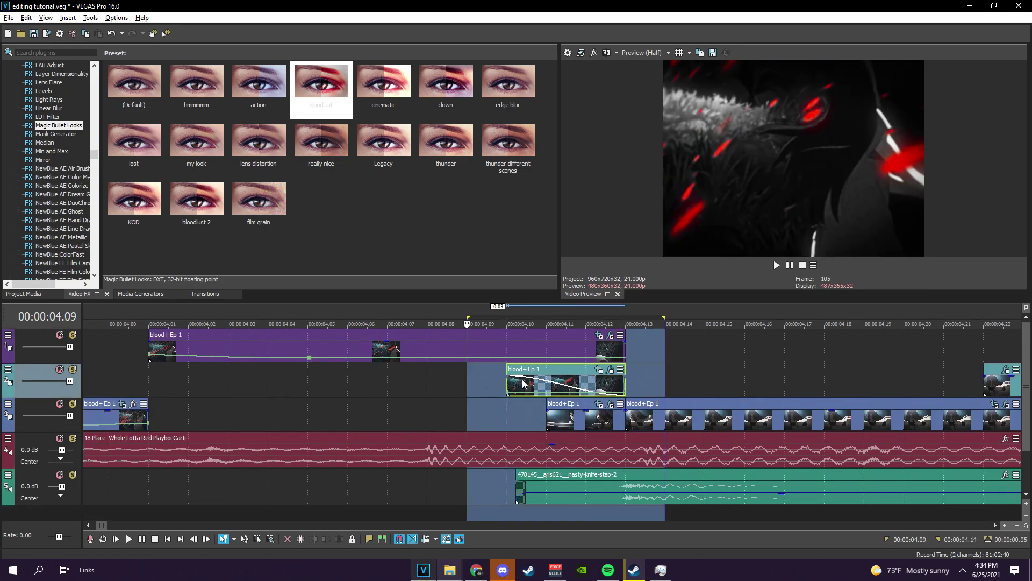
pyautogui.click(516, 385)
pyautogui.press('space')
pyautogui.press('space')
pyautogui.press('Right')
pyautogui.press('Right')
pyautogui.press('Right')
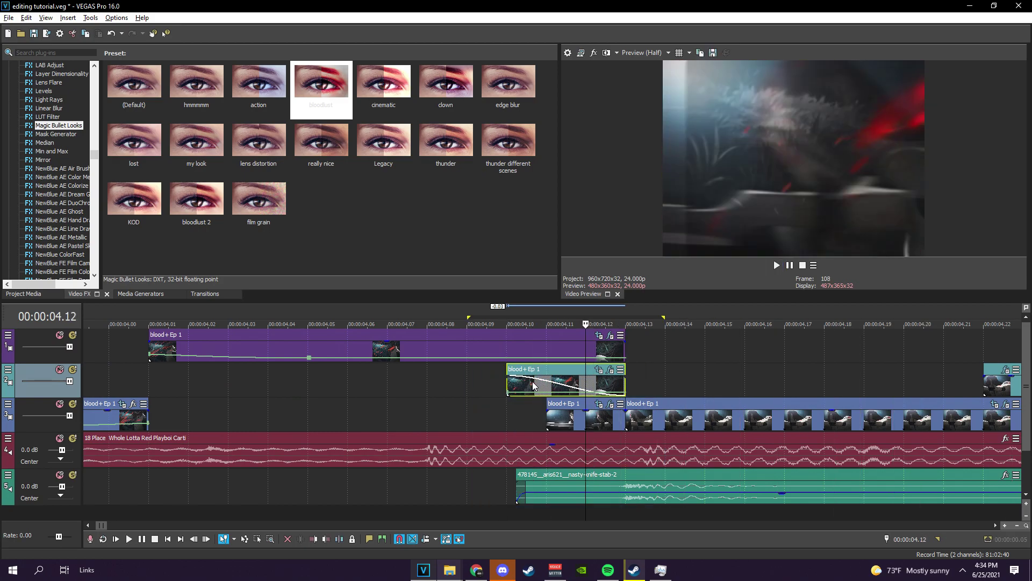
# Step: Play back a range spanning the faded second-track clip to check the mask fade transition
pyautogui.moveTo(699, 376); pyautogui.dragTo(486, 369)
pyautogui.press('space')
pyautogui.click(531, 372)
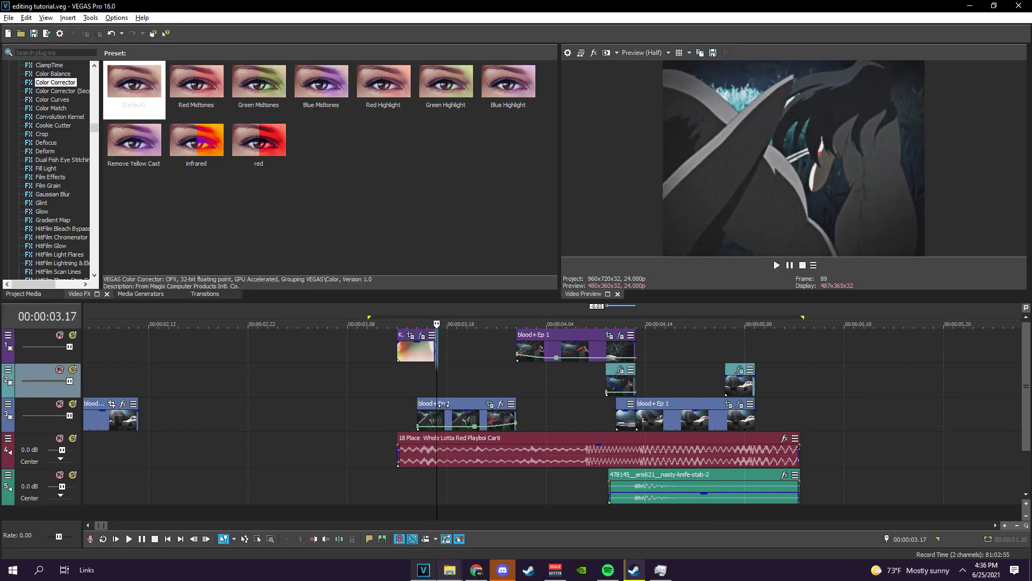
# Step: Check the transition frame at 00:00:04.11 and mark the edited sequence from 00:00:03.13 to 00:00:05.06 as the playback range
pyautogui.moveTo(443, 405); pyautogui.dragTo(619, 402)
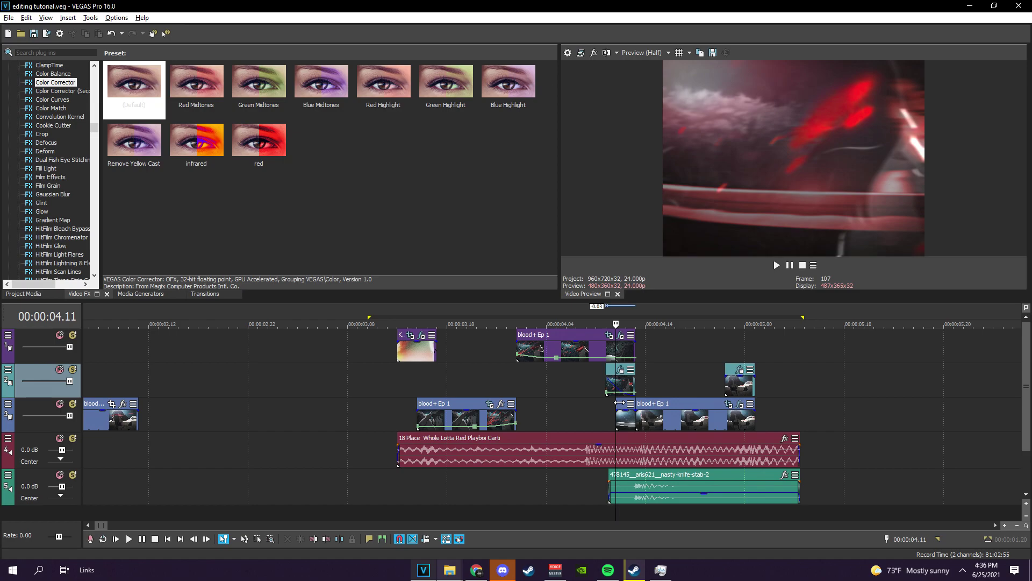
pyautogui.moveTo(790, 369); pyautogui.dragTo(407, 392)
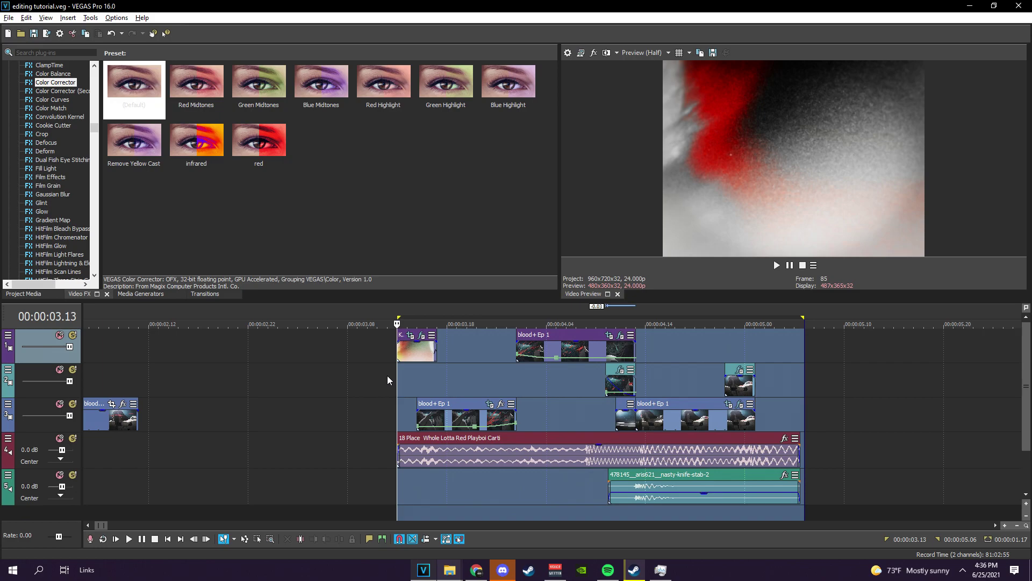
pyautogui.click(811, 416)
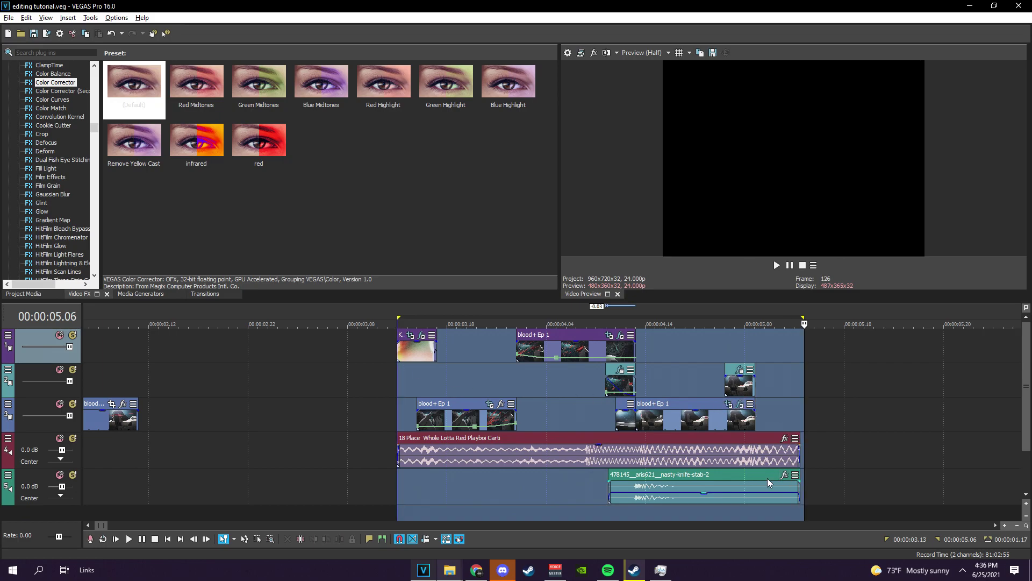
# Step: Play the edit from 00:00:03.14, reselect the range 00:00:03.13 to 00:00:05.06, and return the cursor to 00:00:03.13
pyautogui.click(402, 398)
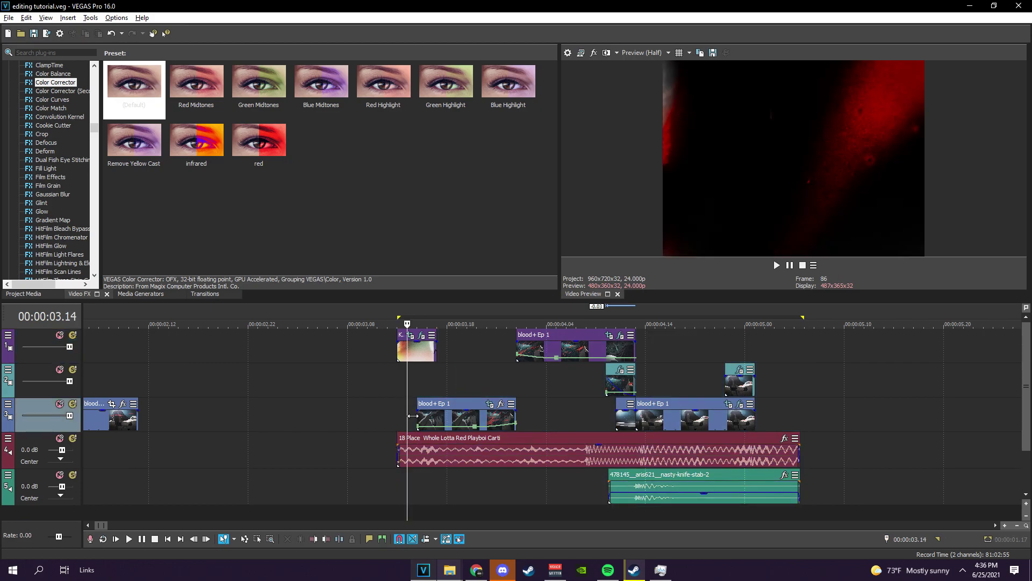
pyautogui.press('space')
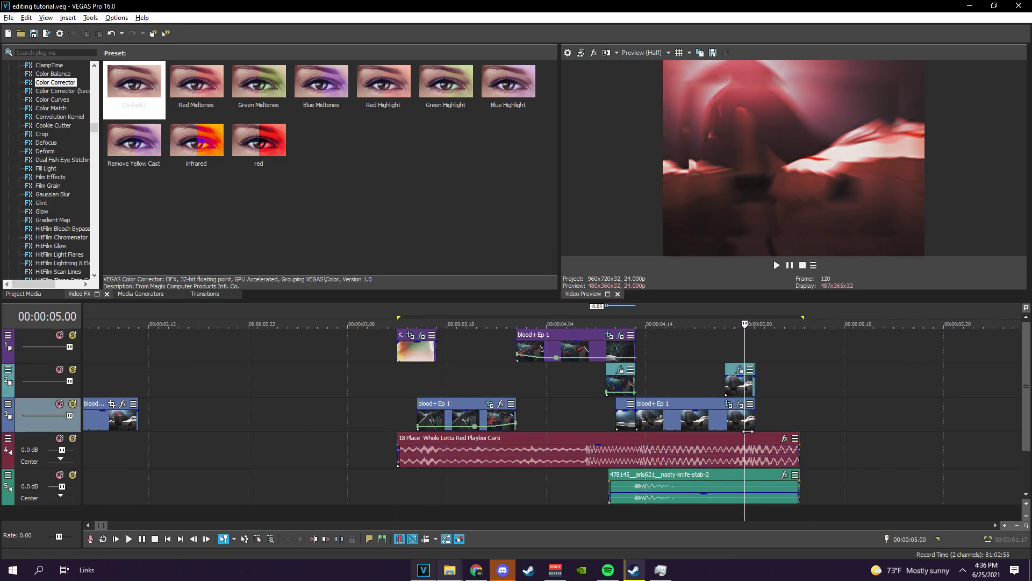
pyautogui.press('space')
pyautogui.moveTo(800, 428); pyautogui.dragTo(407, 410)
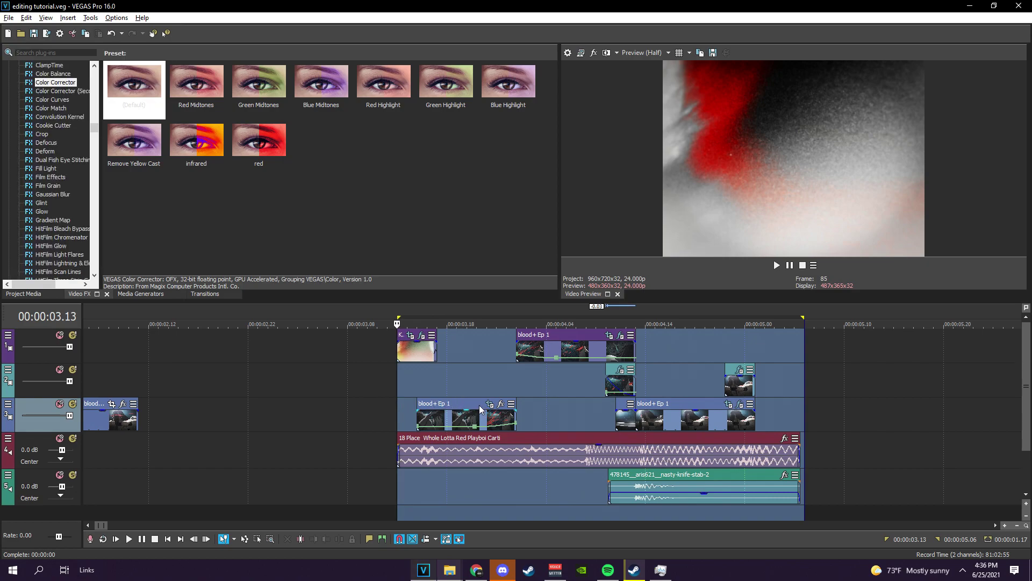
pyautogui.click(399, 392)
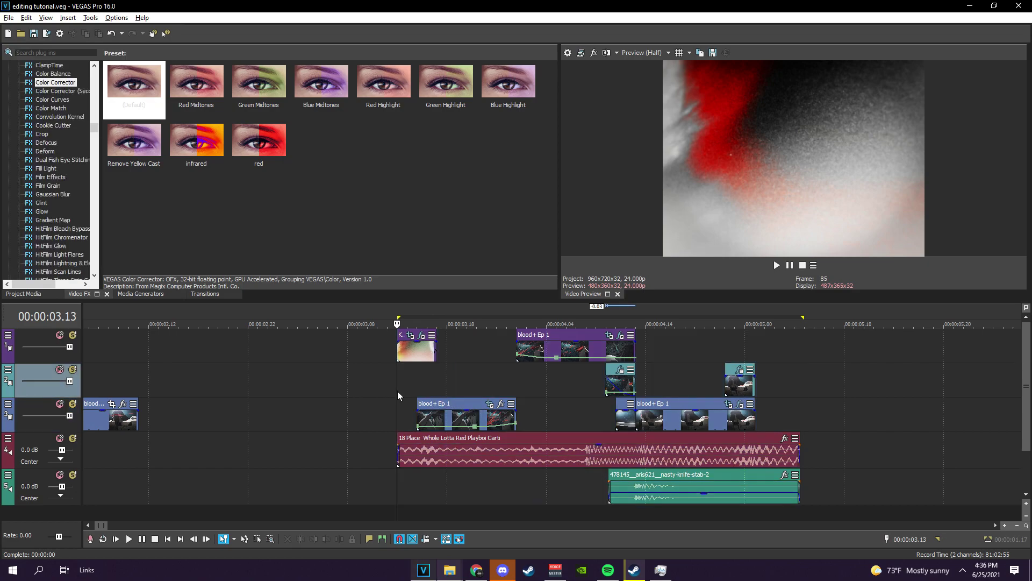